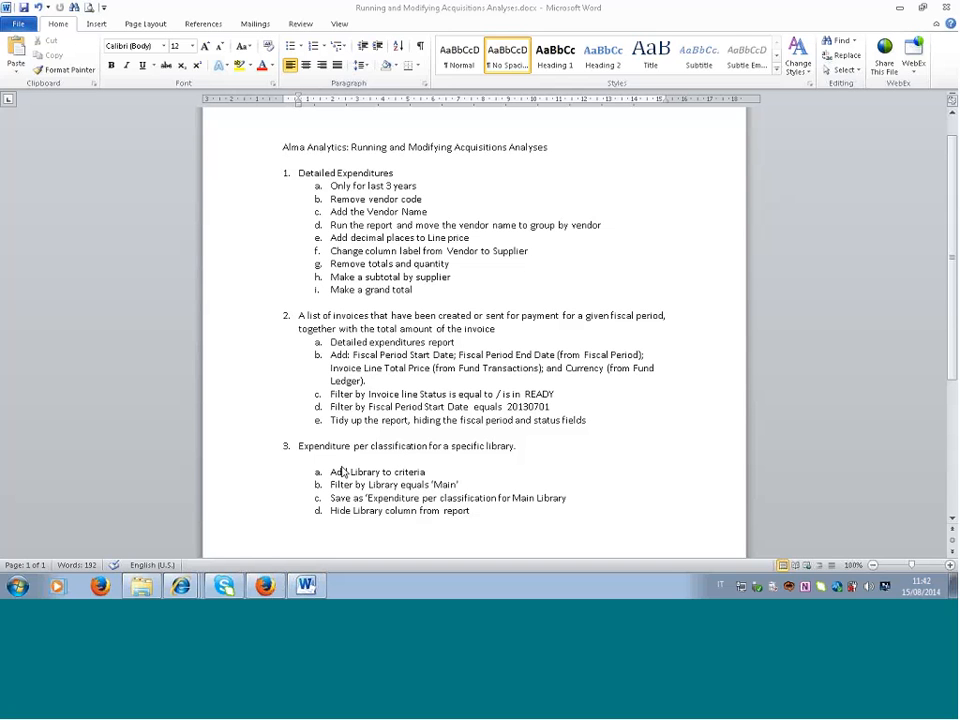
- Switch to Alma in the browser, open Design Analytics and go to the Alma Analytics catalog
click(264, 585)
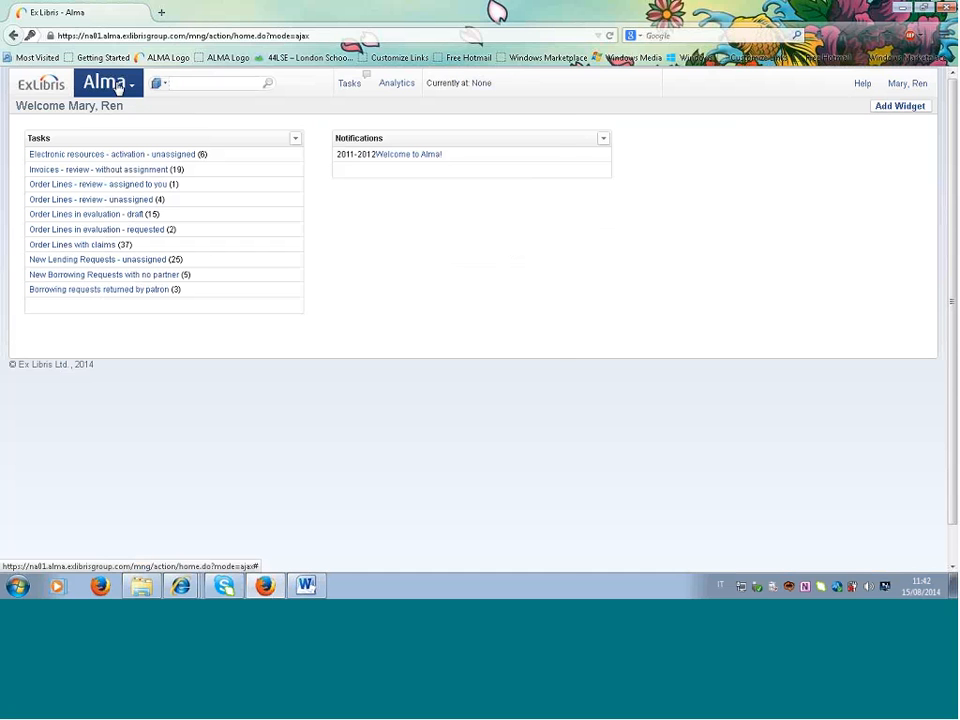
click(117, 88)
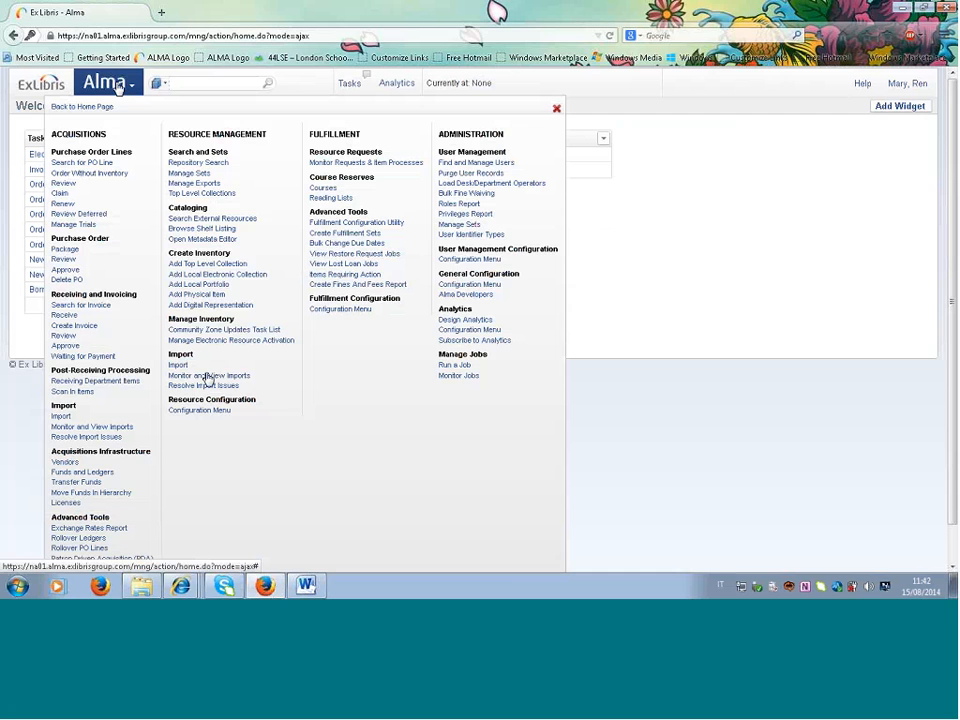
click(464, 323)
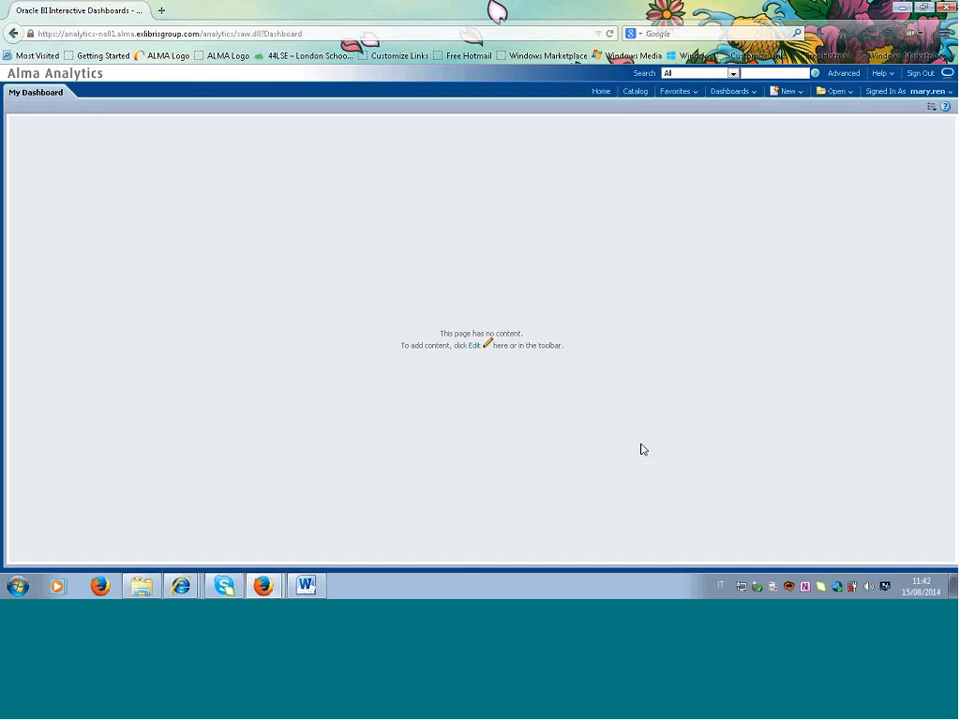
click(636, 92)
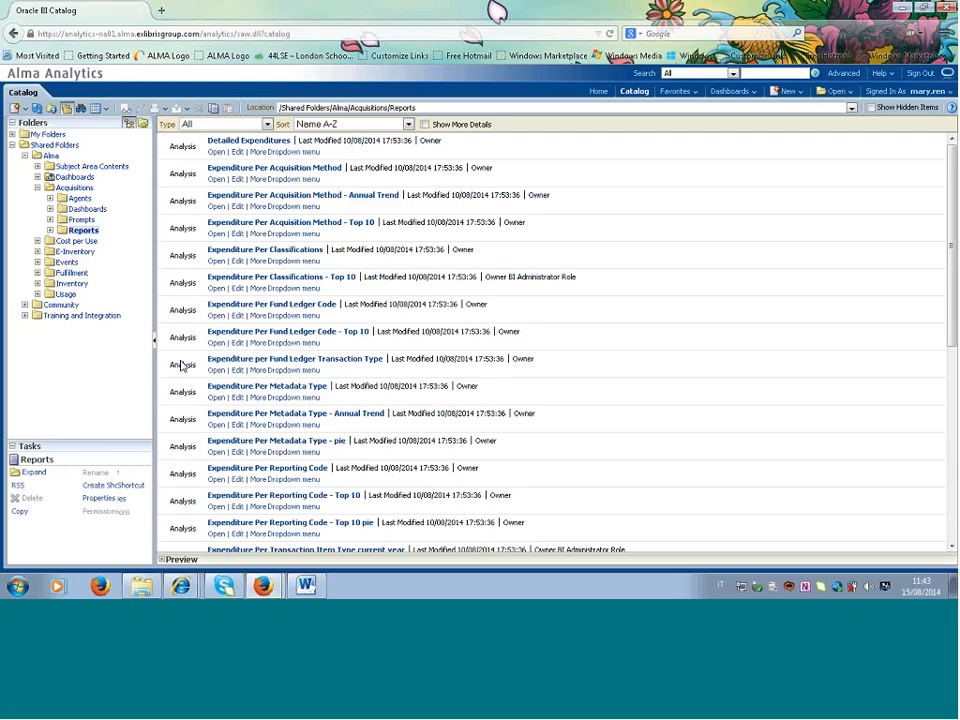
- Open the Detailed Expenditures analysis from the shared Alma/Acquisitions/Reports folder for editing
click(25, 156)
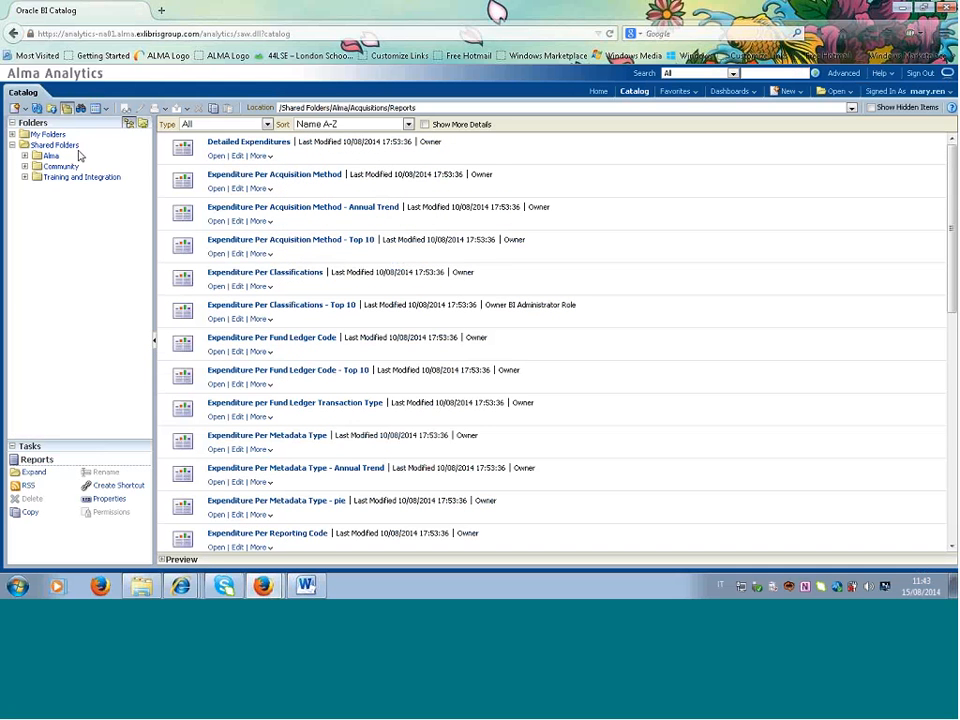
click(25, 156)
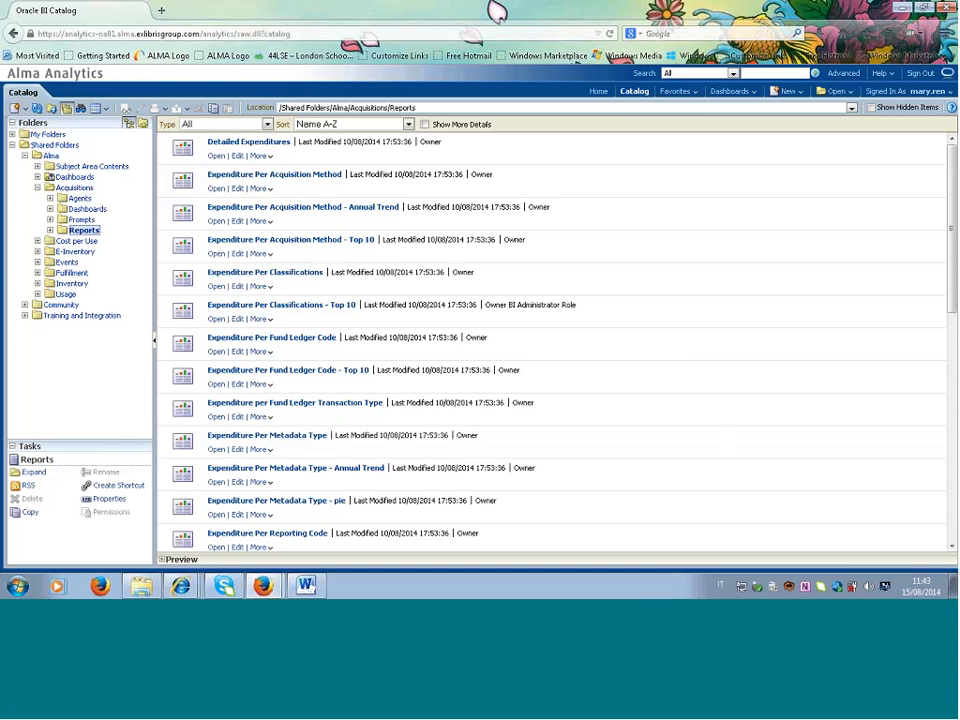
click(238, 157)
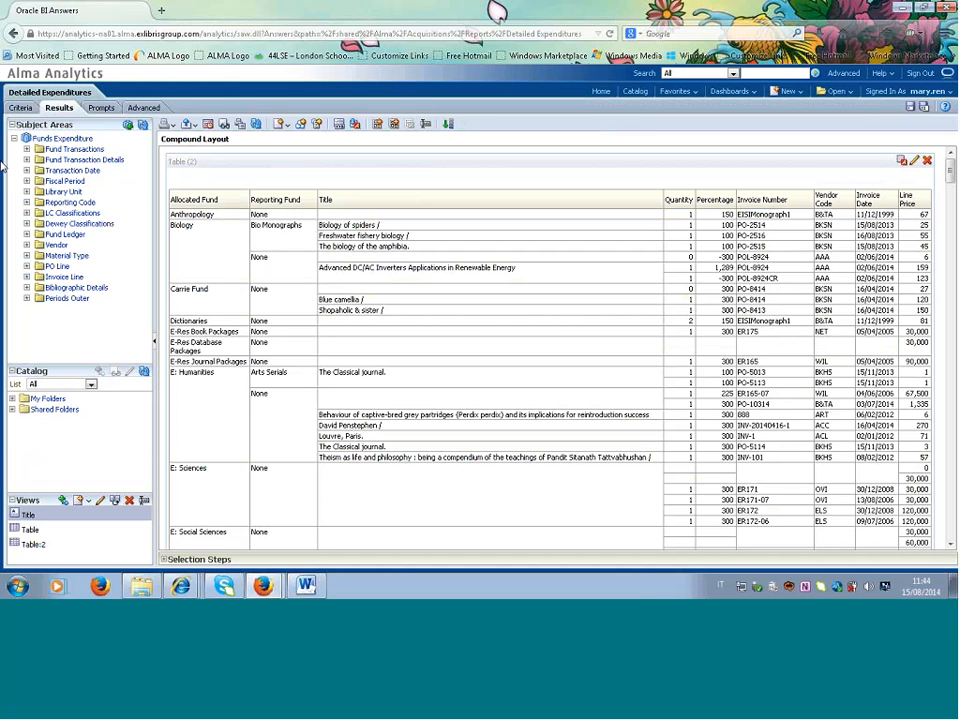
- Edit the Transaction Date Fiscal Year filter in the analysis criteria so that it is greater than 2012
click(22, 109)
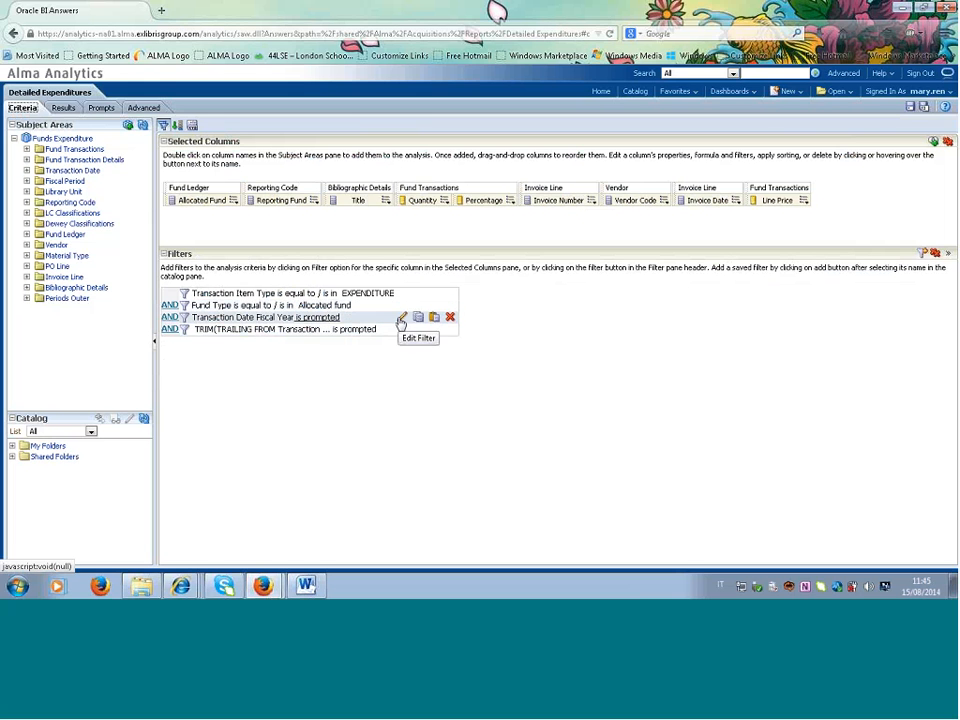
click(403, 318)
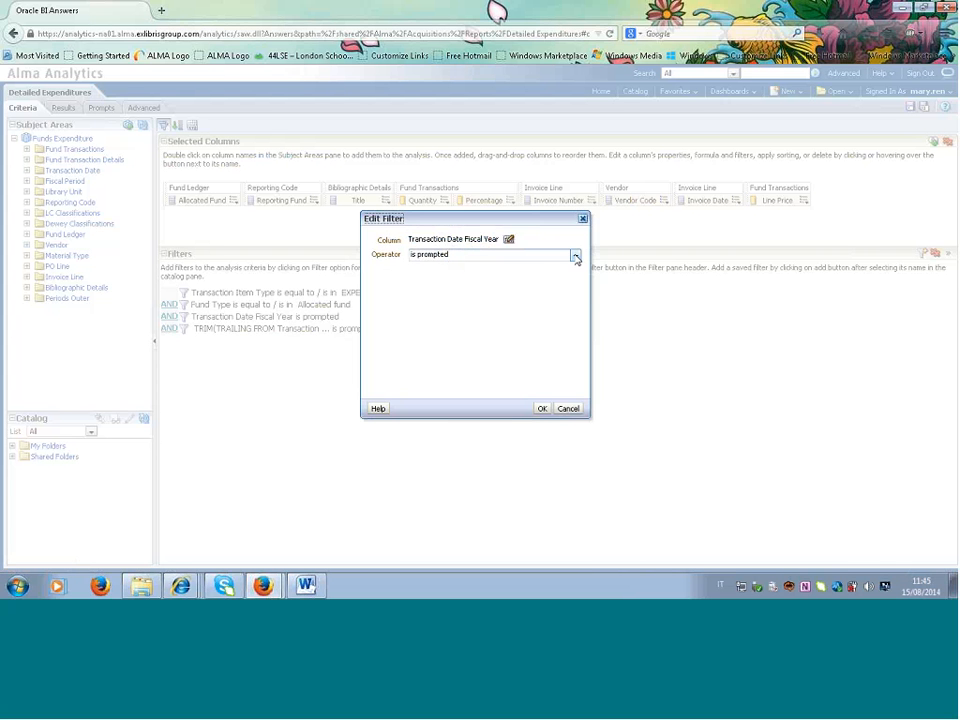
click(576, 256)
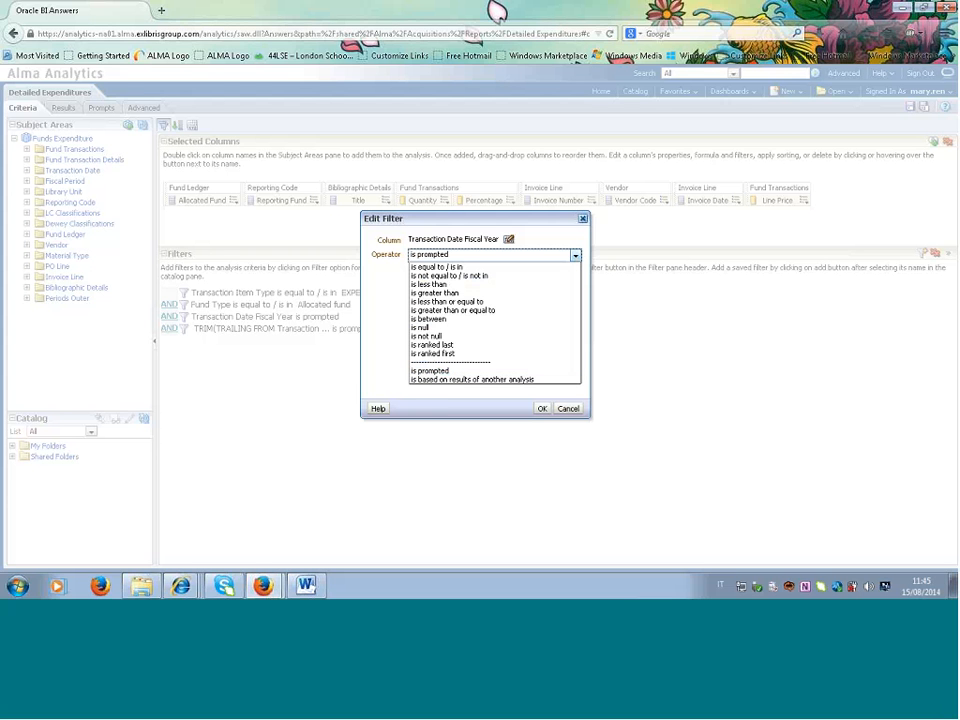
click(445, 292)
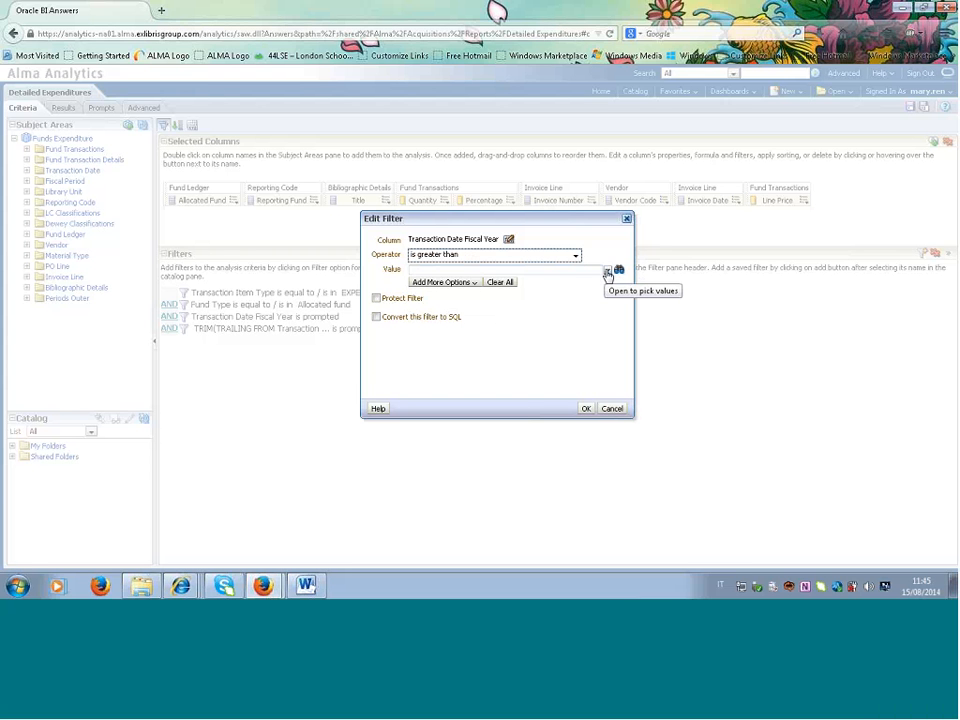
click(606, 272)
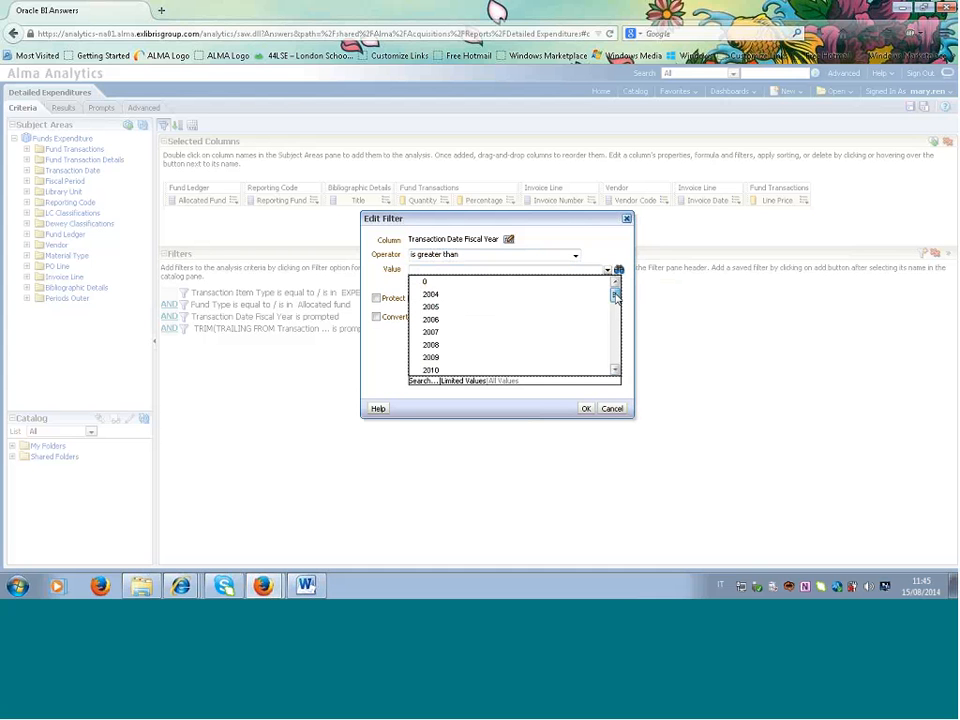
drag(615, 297, 614, 306)
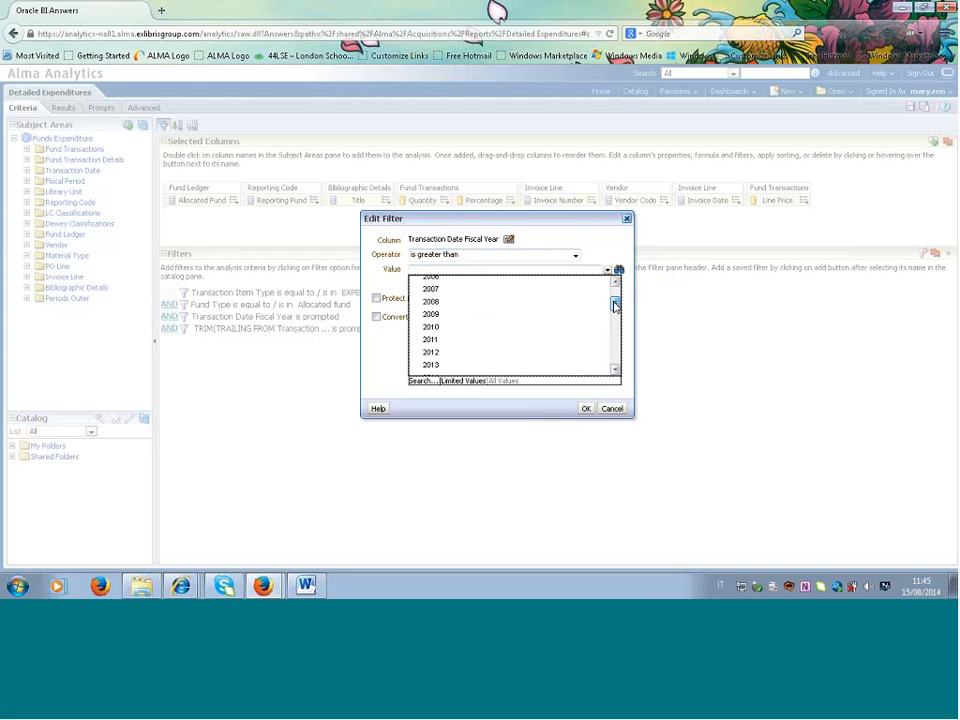
drag(614, 305, 614, 309)
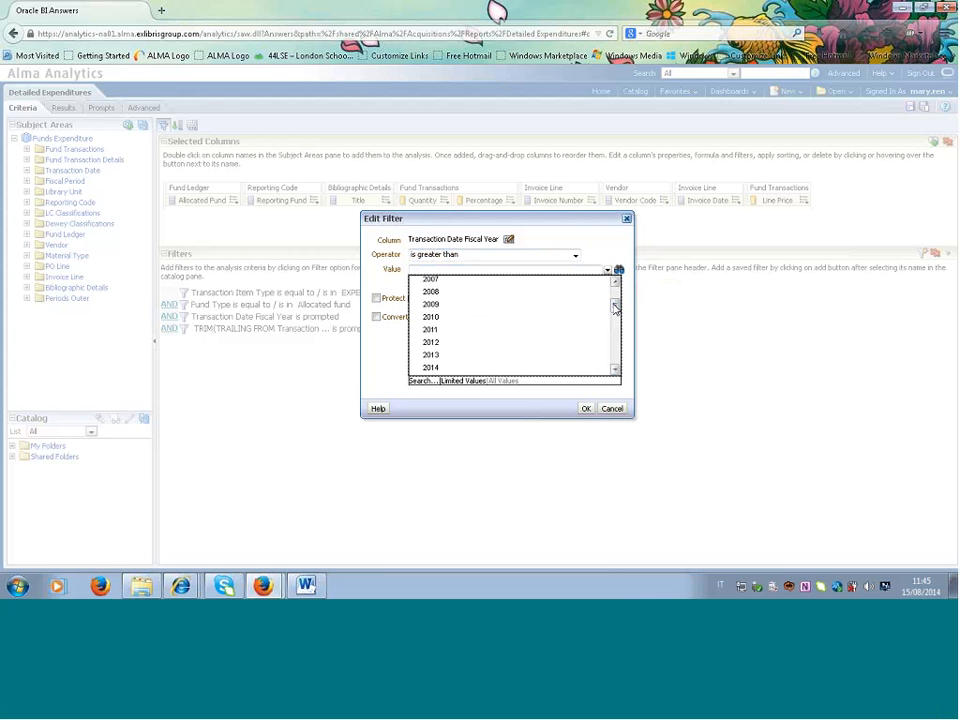
click(434, 343)
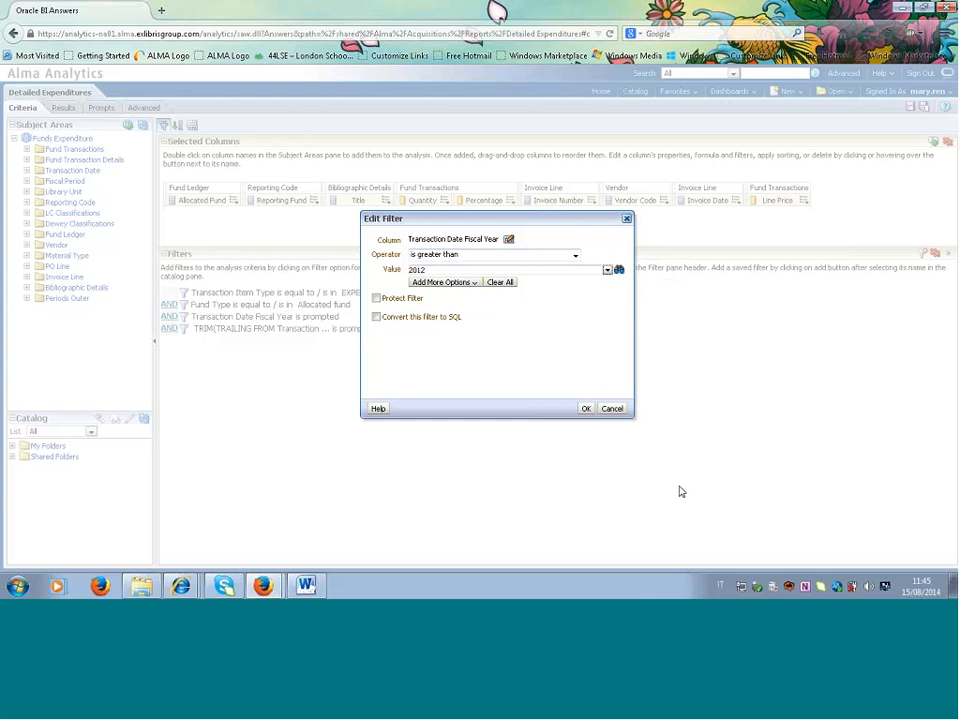
click(585, 408)
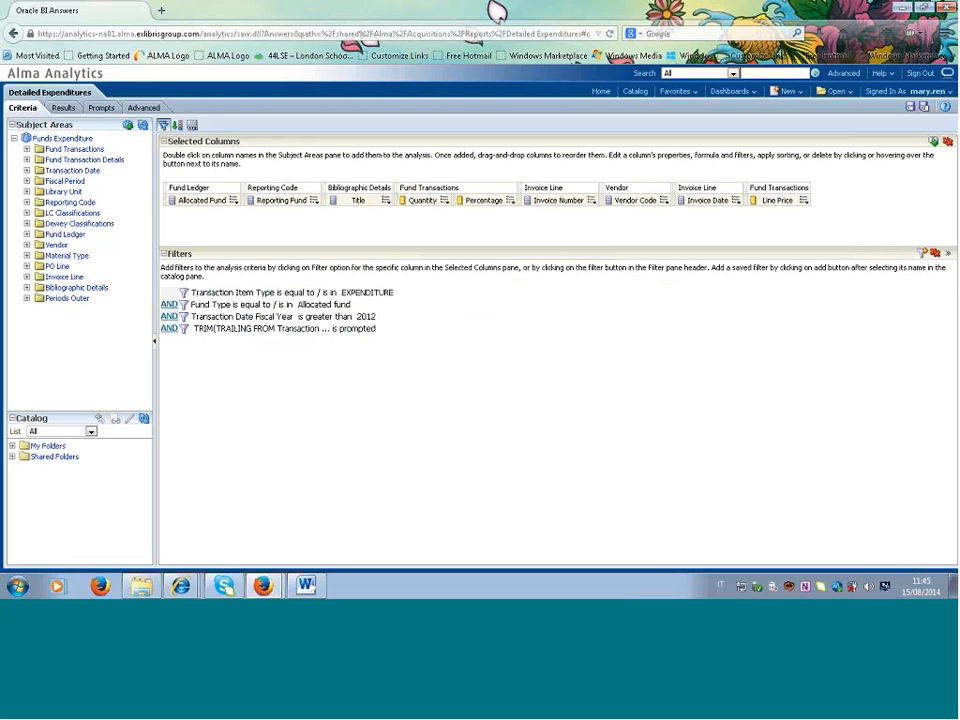
- Display the results of the filtered analysis and review the invoice dates throughout the table
click(60, 108)
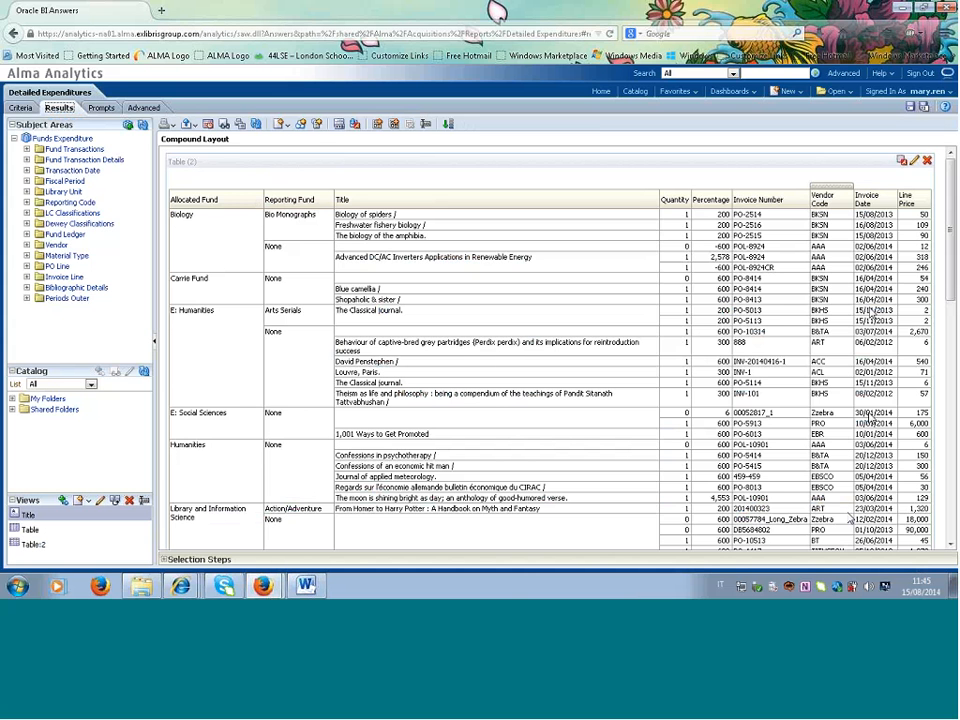
scroll(858, 533, down, 3)
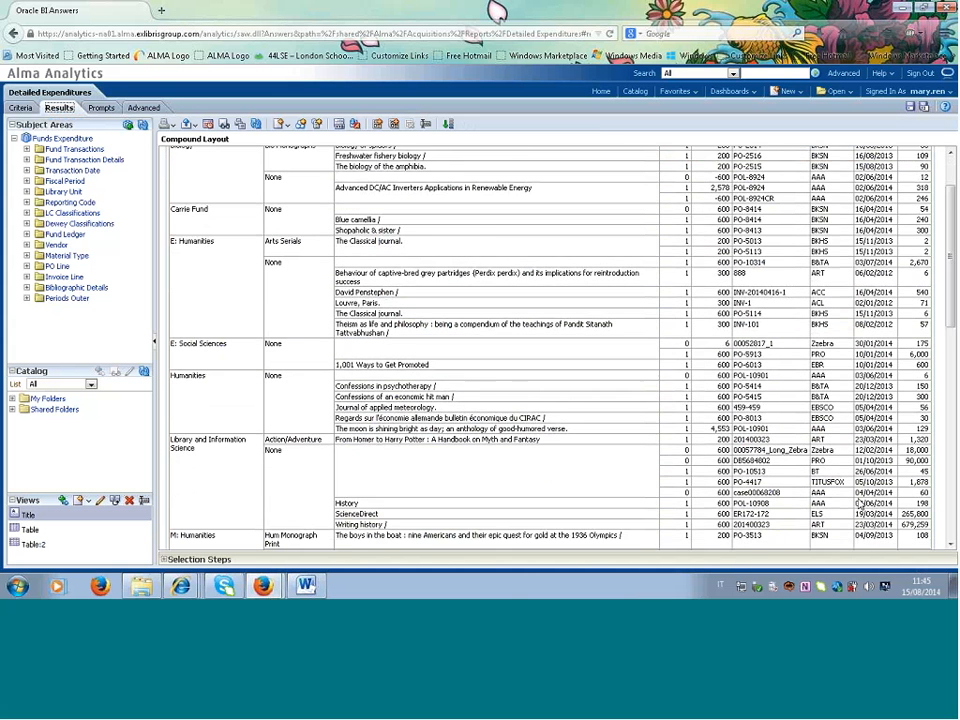
scroll(860, 505, down, 7)
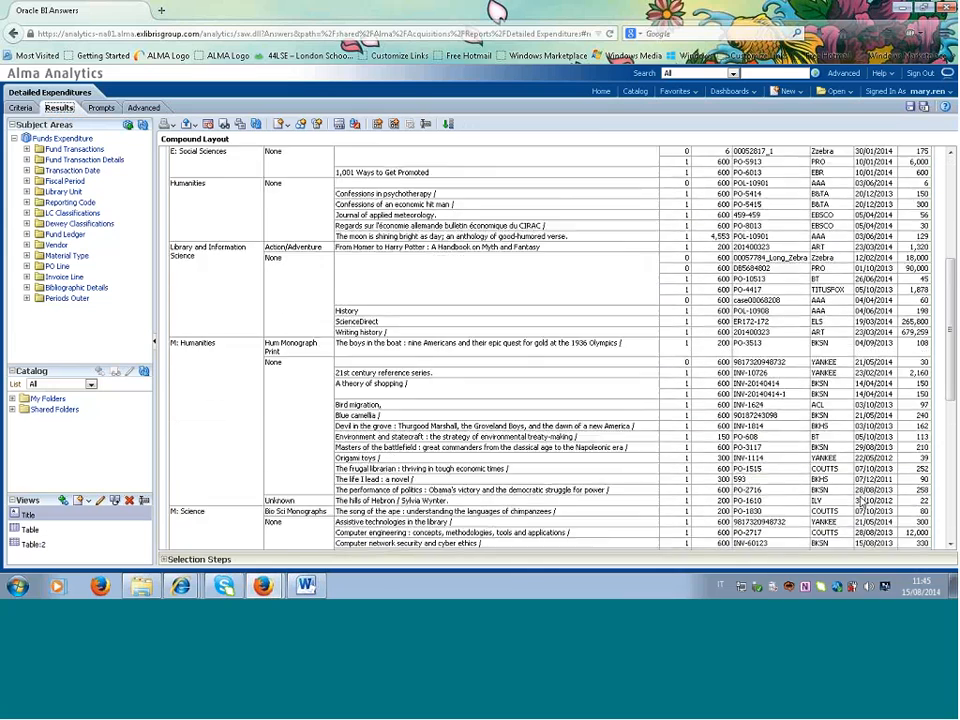
scroll(862, 490, up, 5)
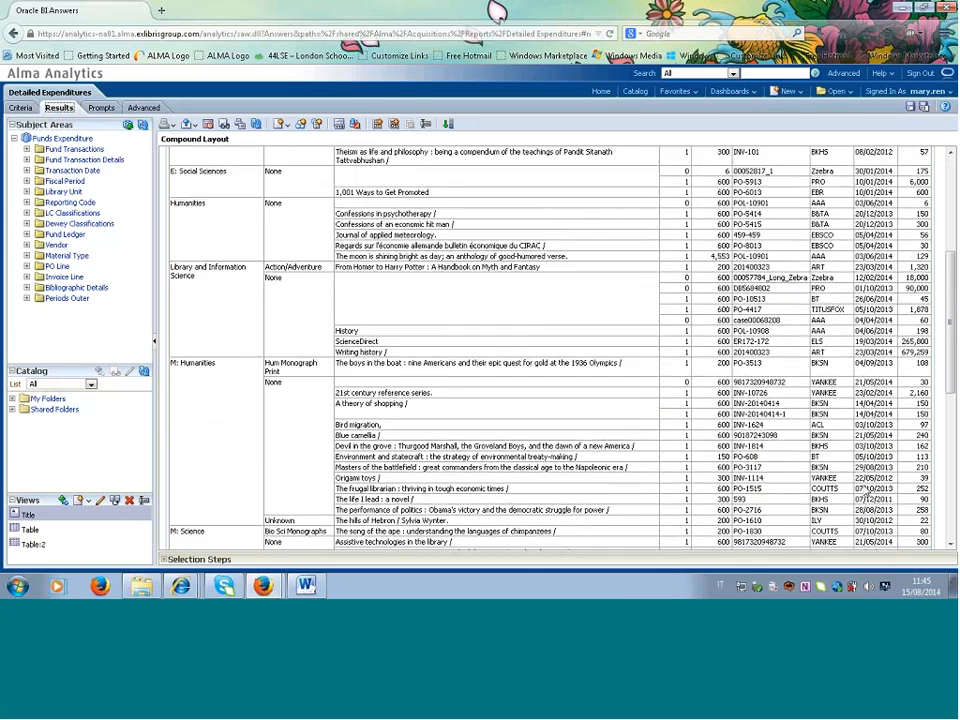
scroll(872, 465, up, 5)
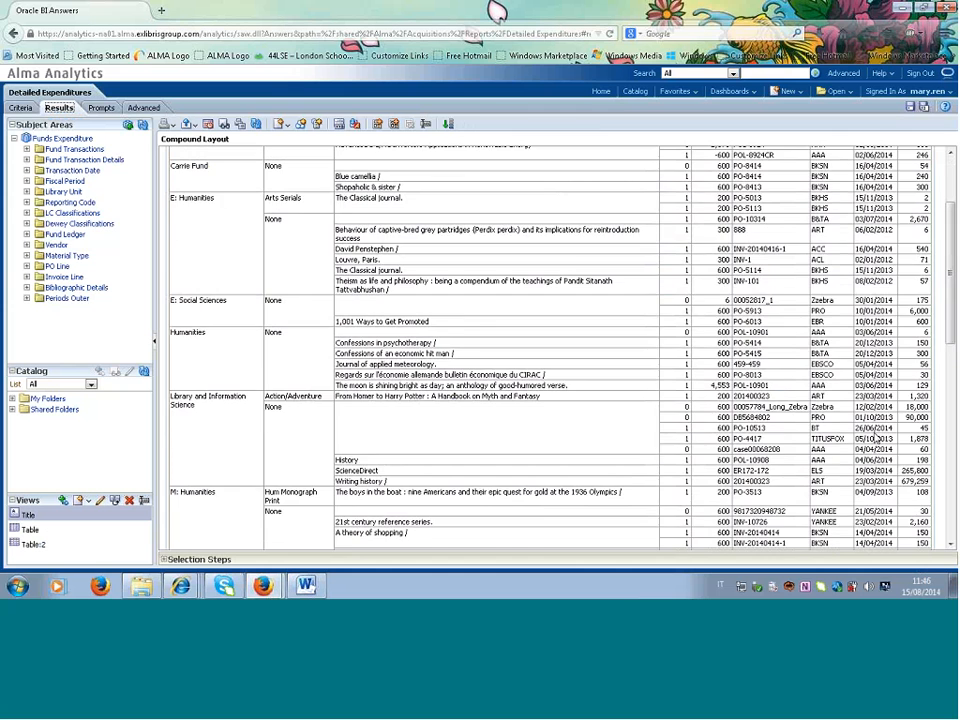
scroll(855, 283, up, 2)
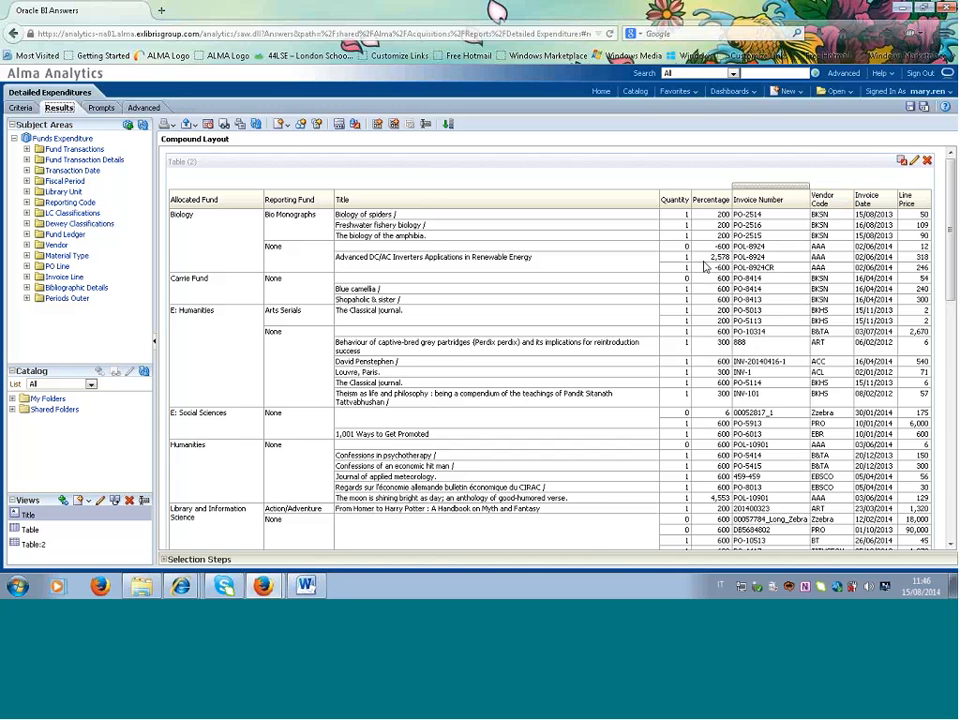
- Delete the Vendor Code column from the analysis criteria and add Vendor Name after Line Price
click(20, 108)
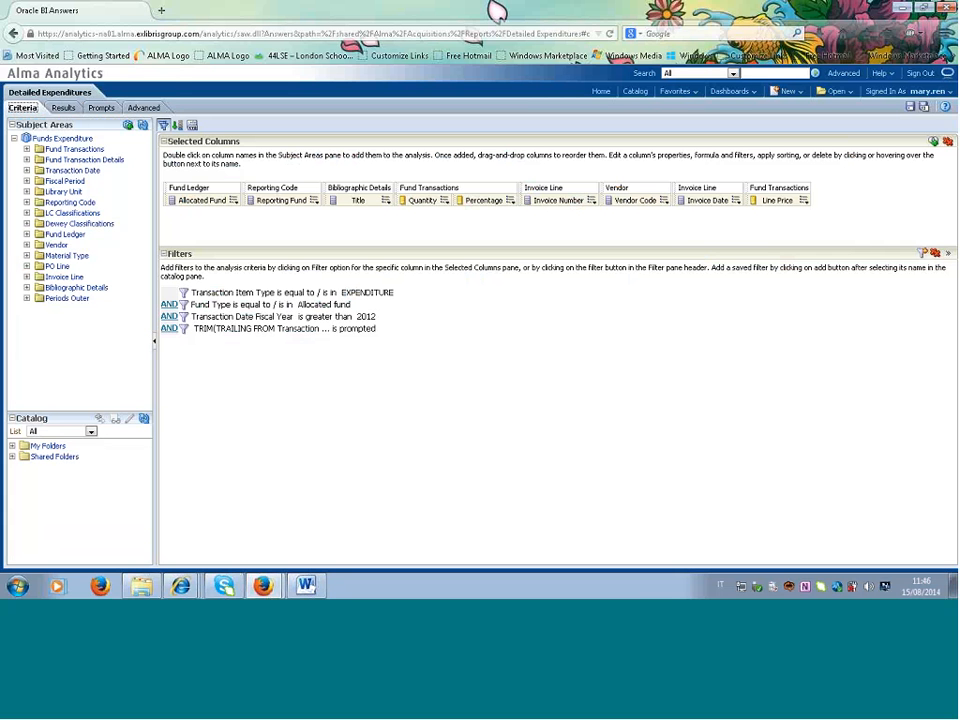
click(663, 200)
mouse_move(666, 212)
click(663, 200)
click(663, 200)
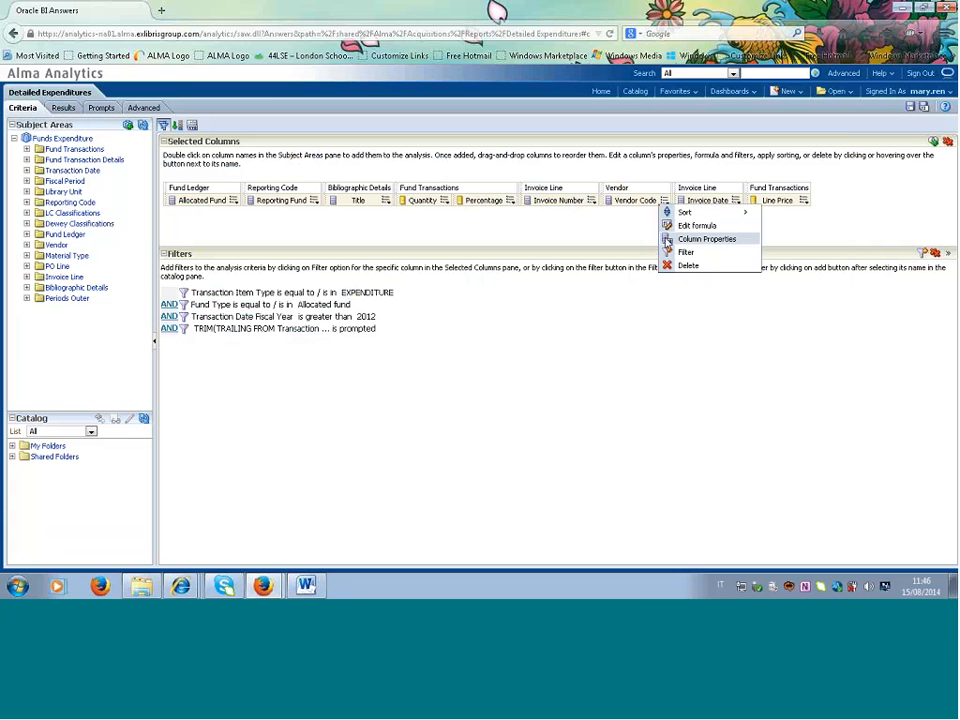
click(670, 266)
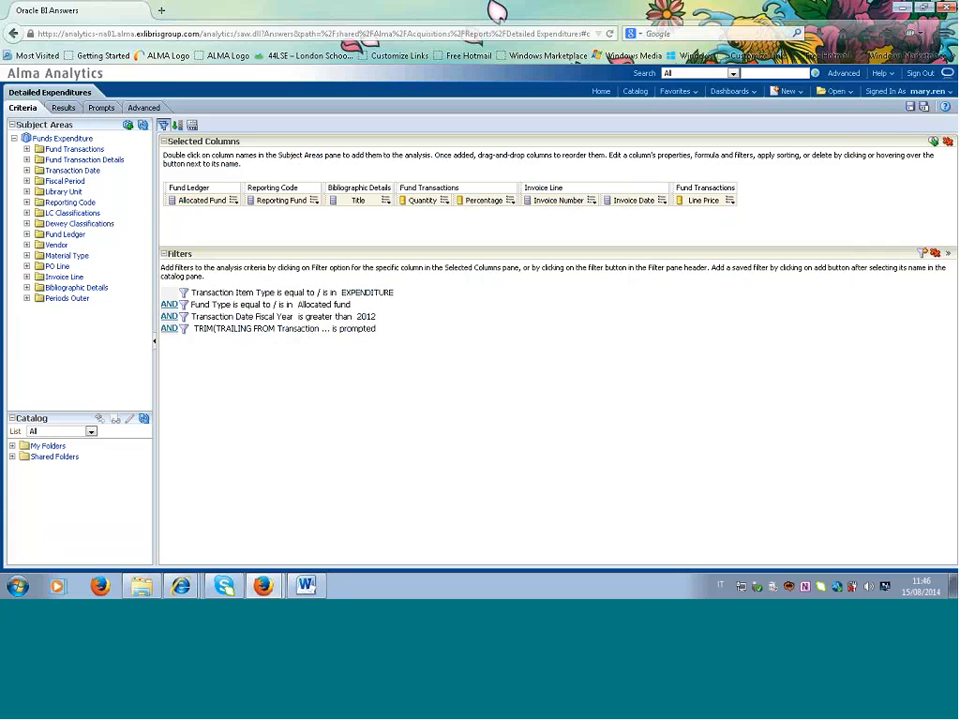
click(27, 244)
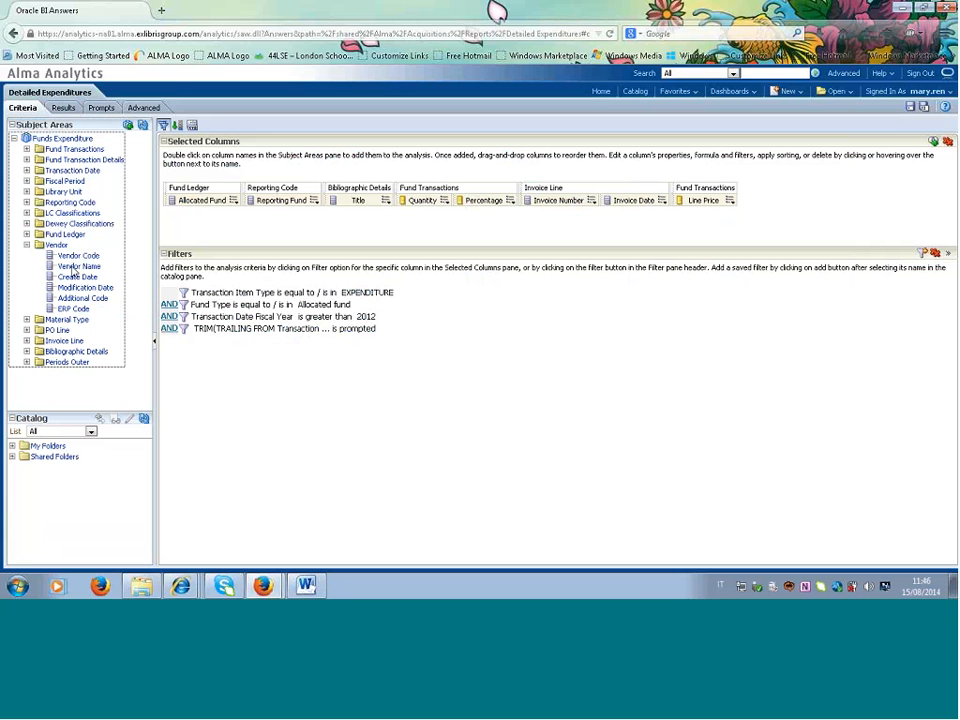
drag(72, 269, 782, 206)
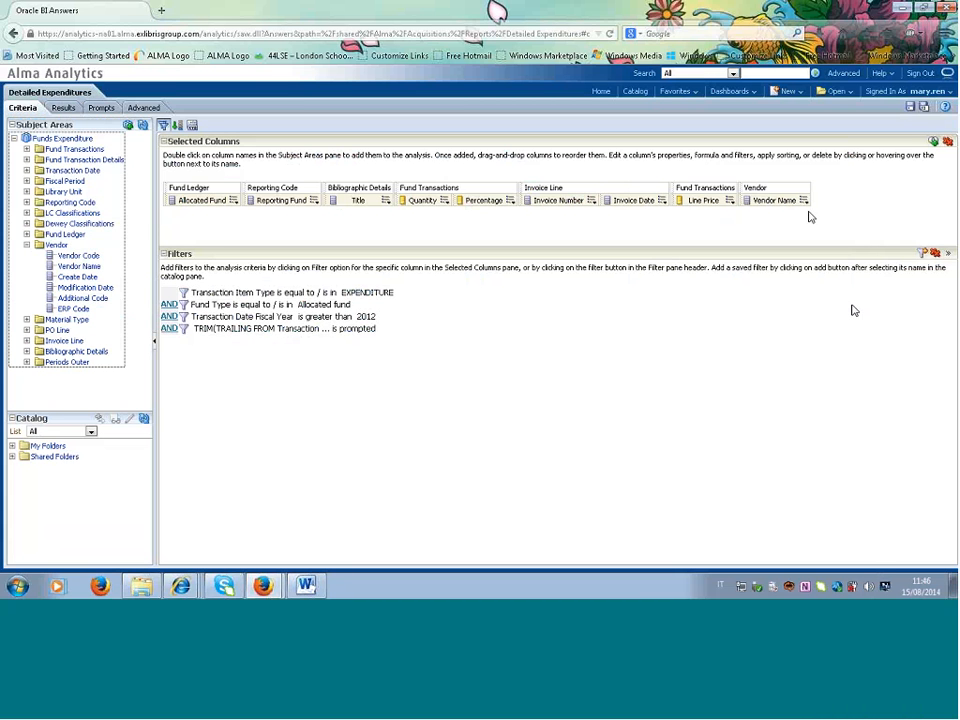
- Move the Vendor Name column to the front of the results table to group the expenditures by vendor
click(64, 109)
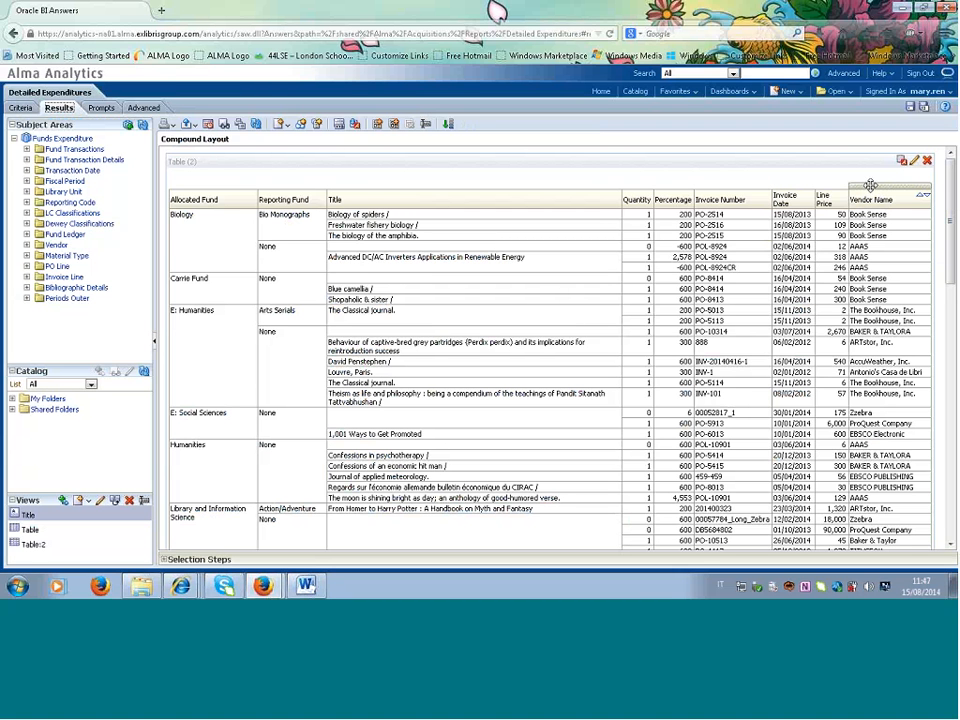
mouse_move(877, 186)
mouse_down()
mouse_move(316, 186)
mouse_move(173, 198)
mouse_up()
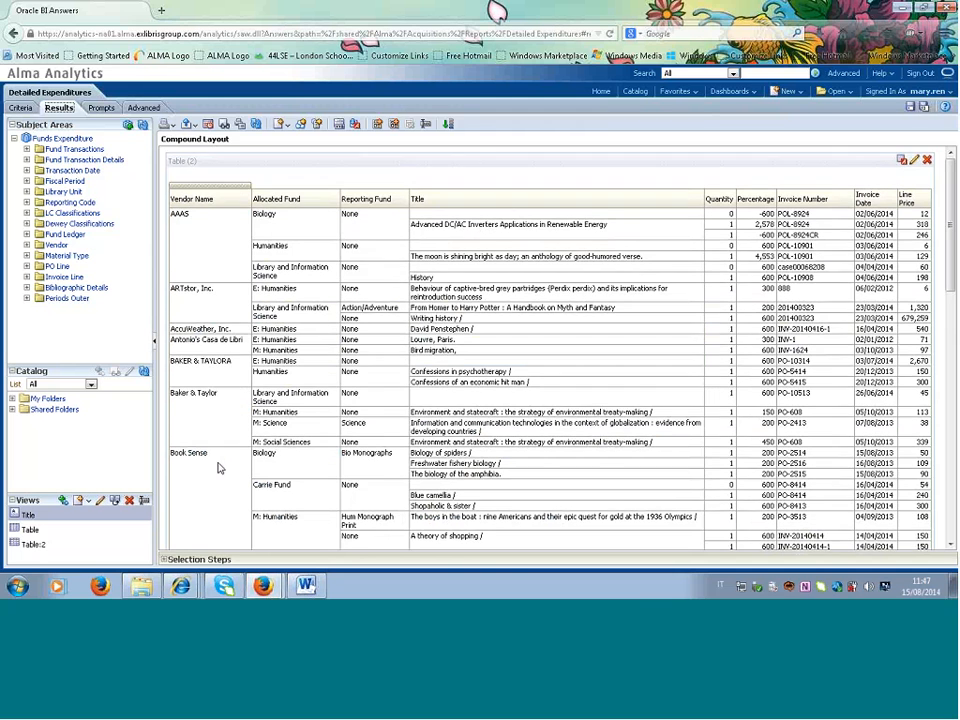
scroll(227, 460, down, 2)
scroll(227, 460, down, 3)
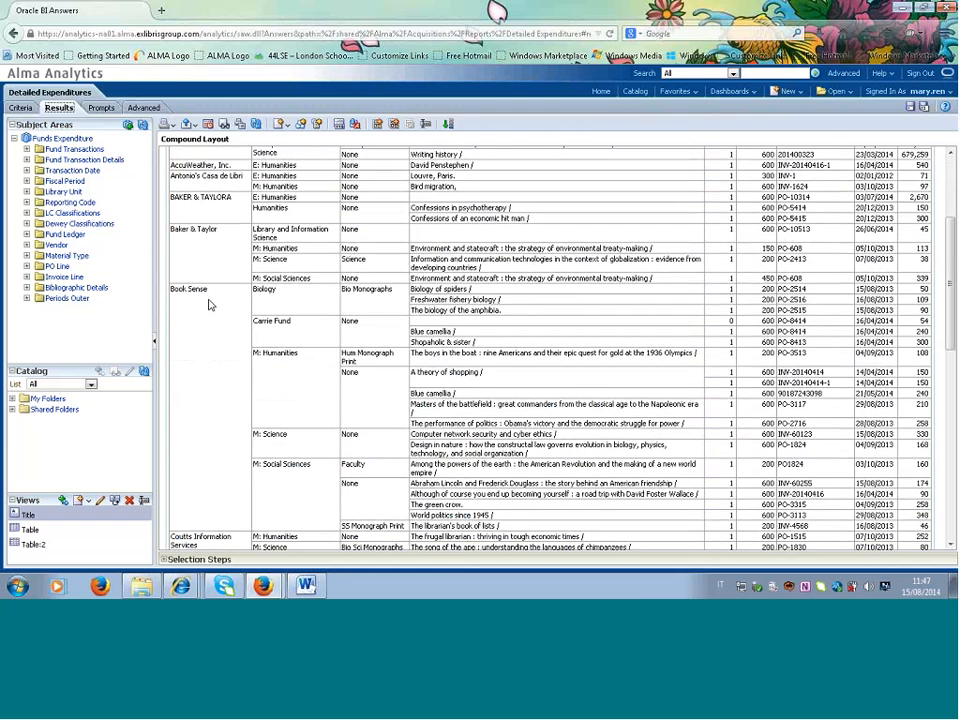
scroll(219, 465, up, 2)
scroll(220, 462, up, 4)
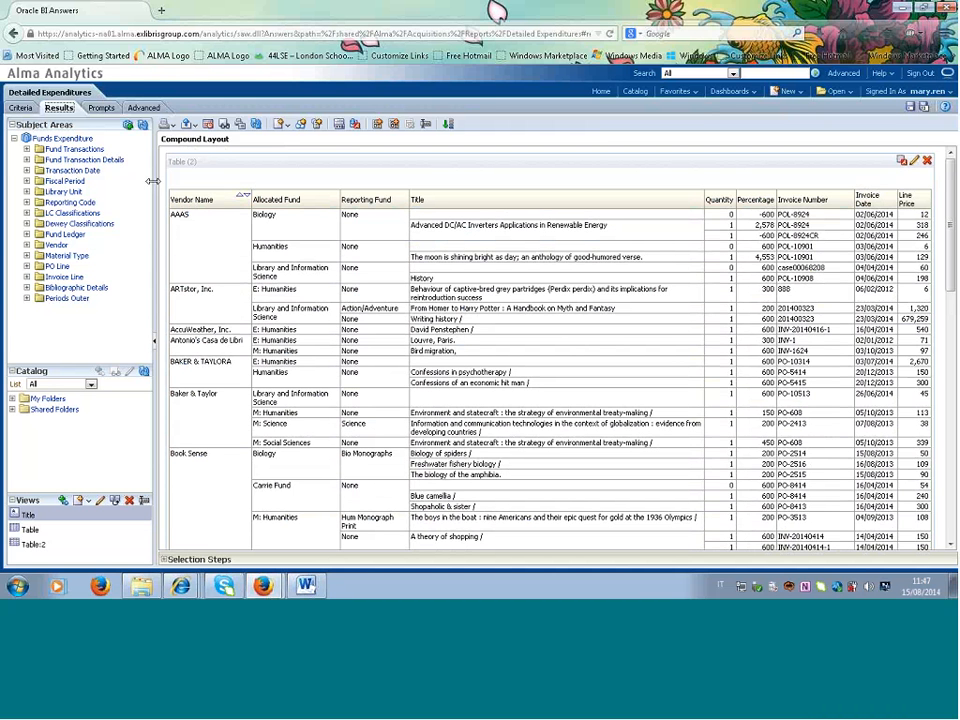
- Give the Vendor Name column the custom heading Supplier Name in the analysis criteria and display the results
click(22, 107)
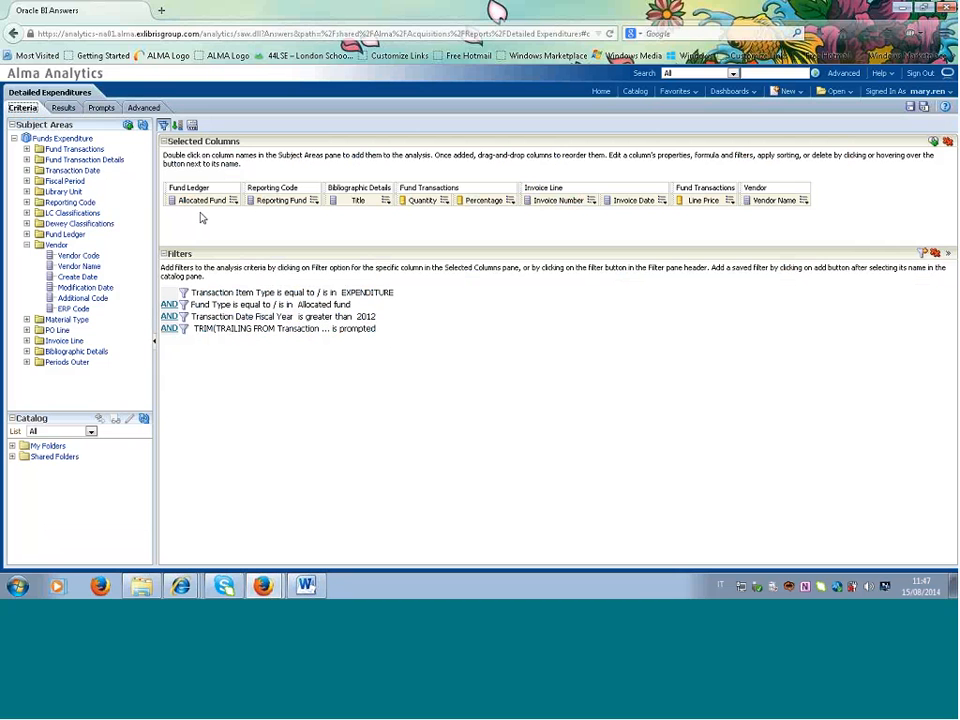
click(804, 200)
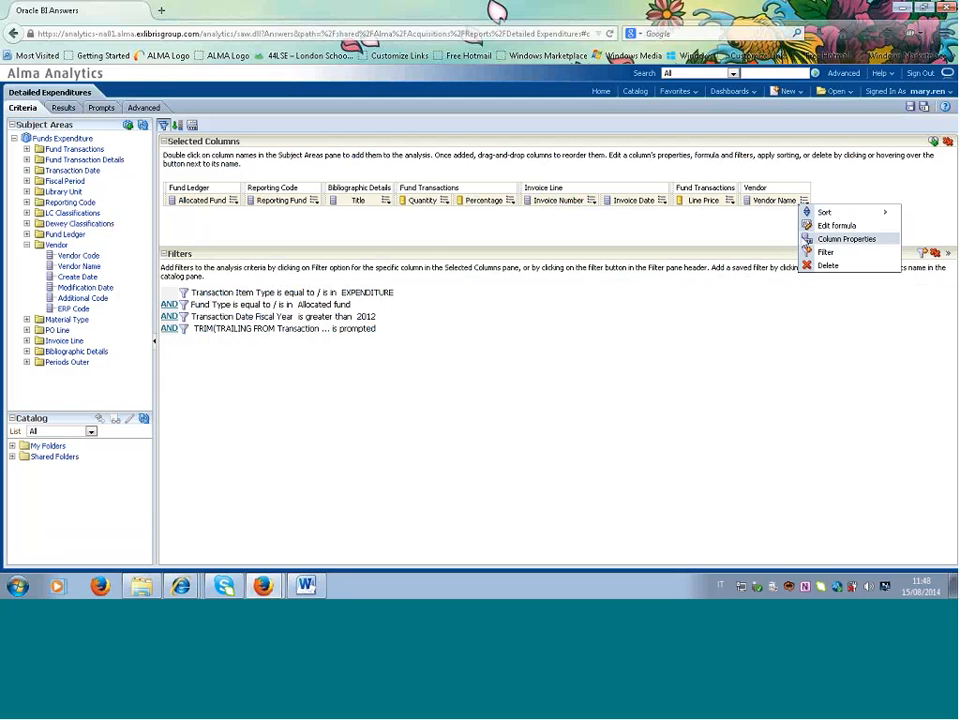
click(846, 242)
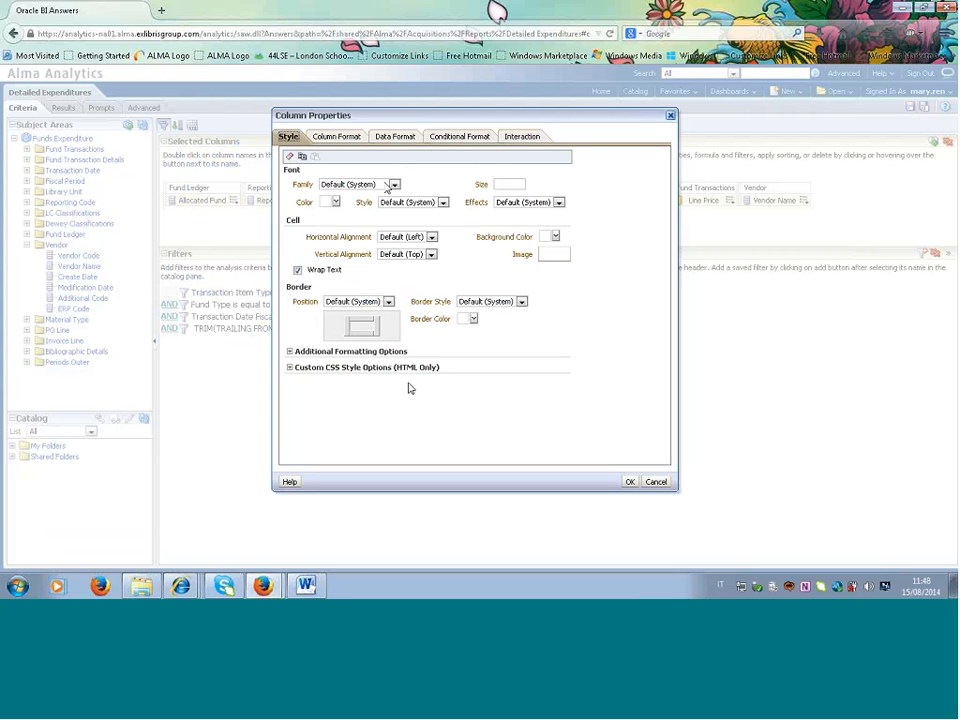
click(337, 137)
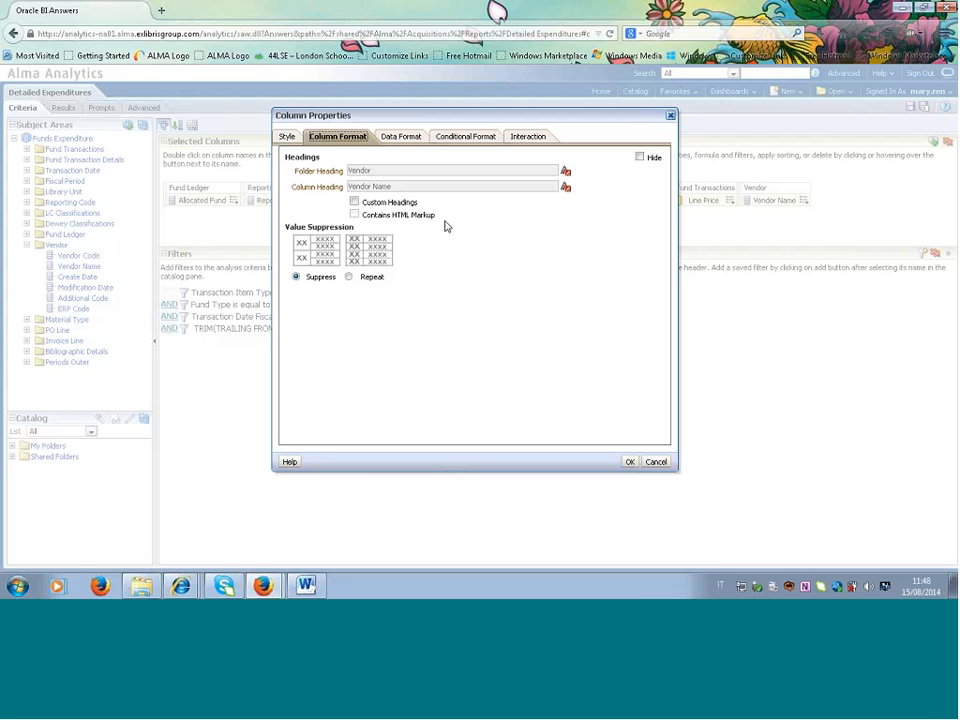
click(354, 202)
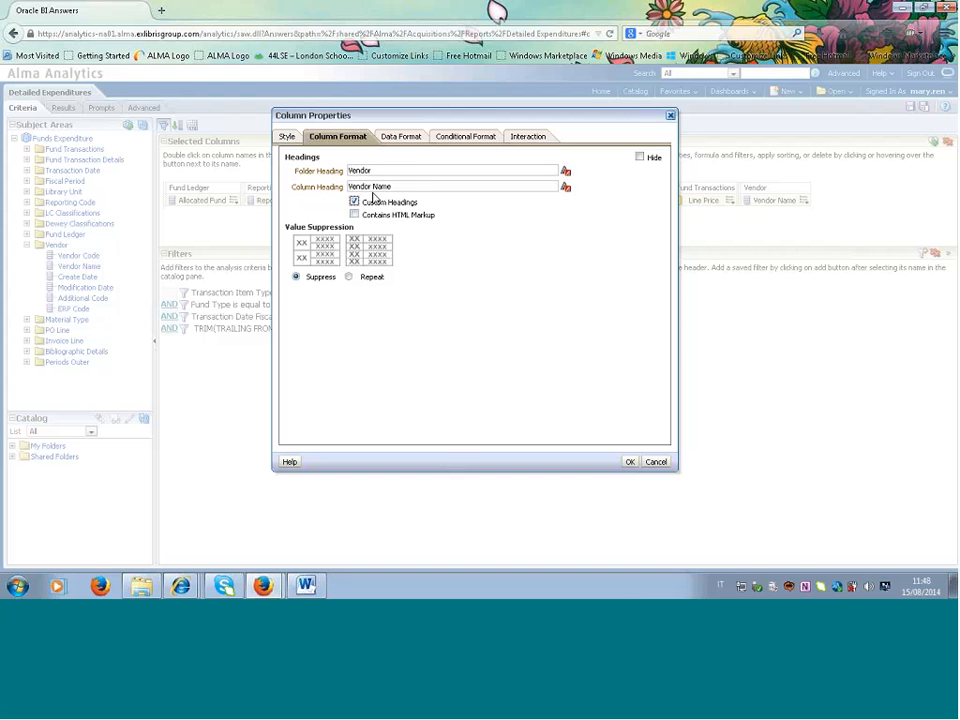
drag(371, 186, 304, 193)
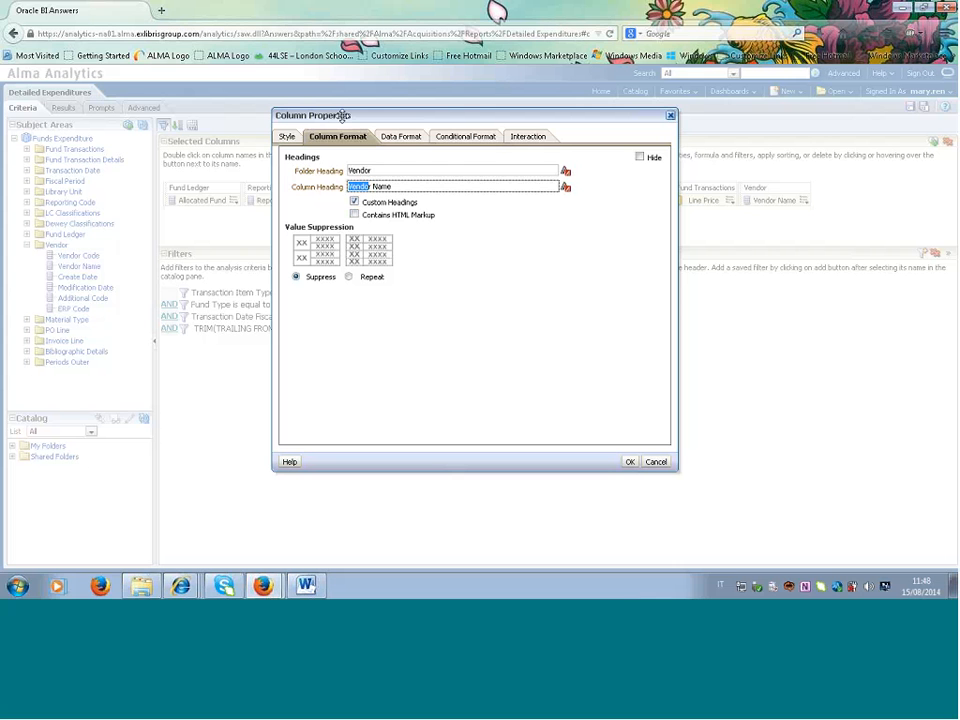
key(Delete)
text(Supplier)
click(630, 462)
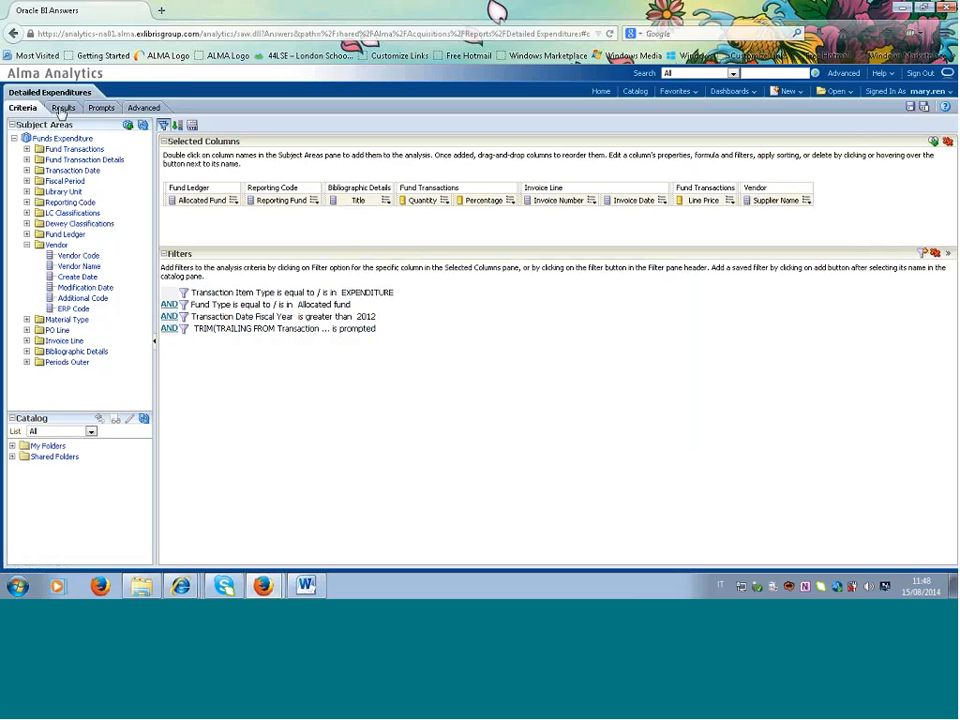
click(63, 108)
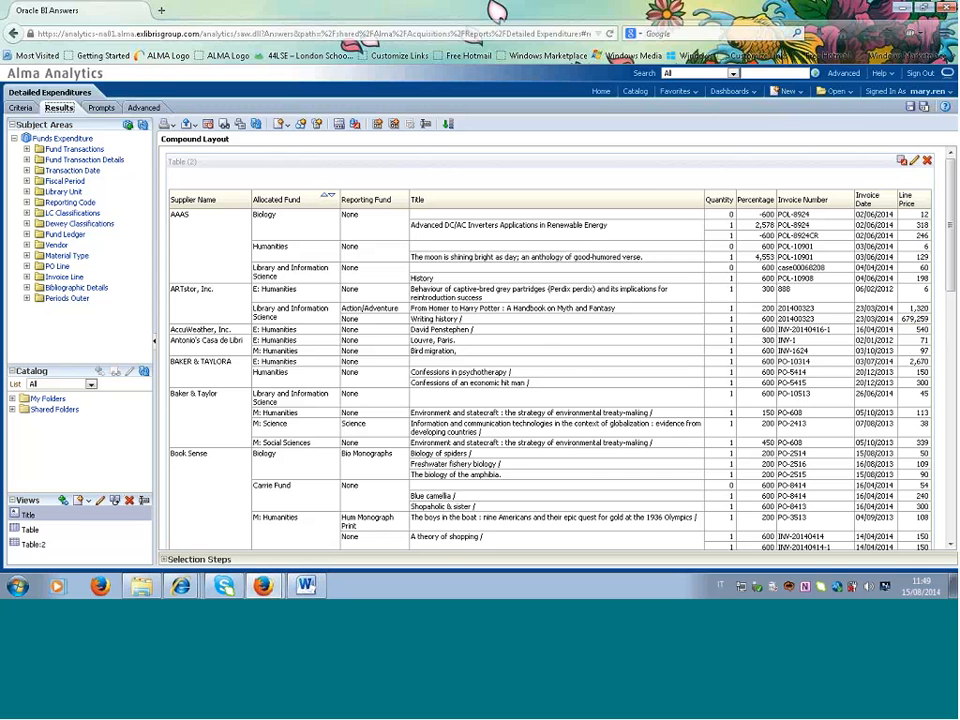
- Override the Line Price column's default data format to show 2 decimal places and display the results
click(19, 107)
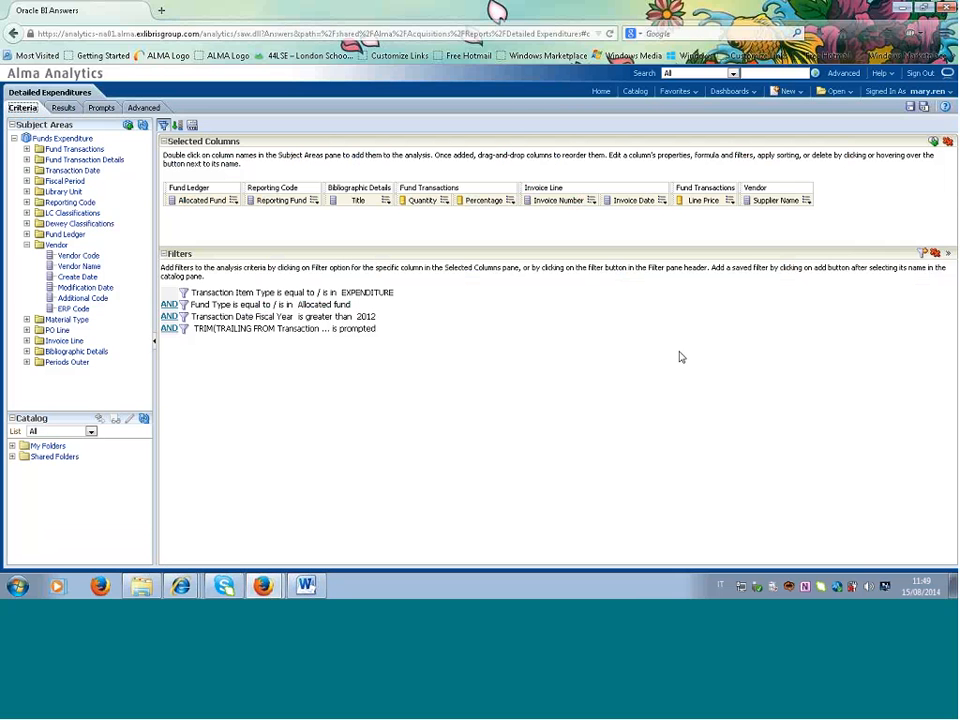
click(729, 200)
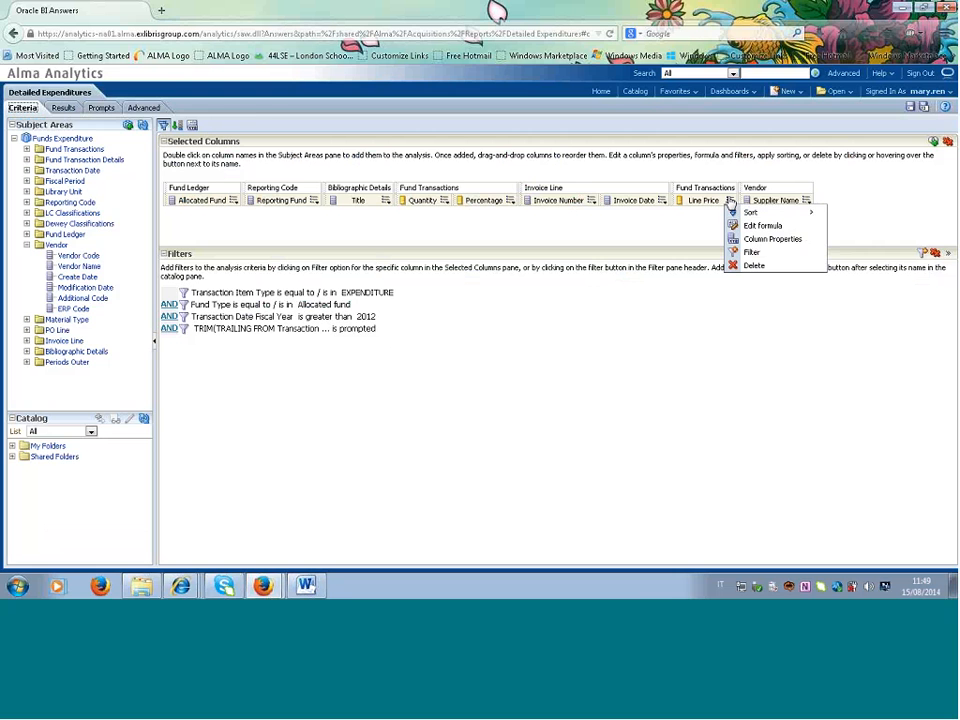
click(757, 241)
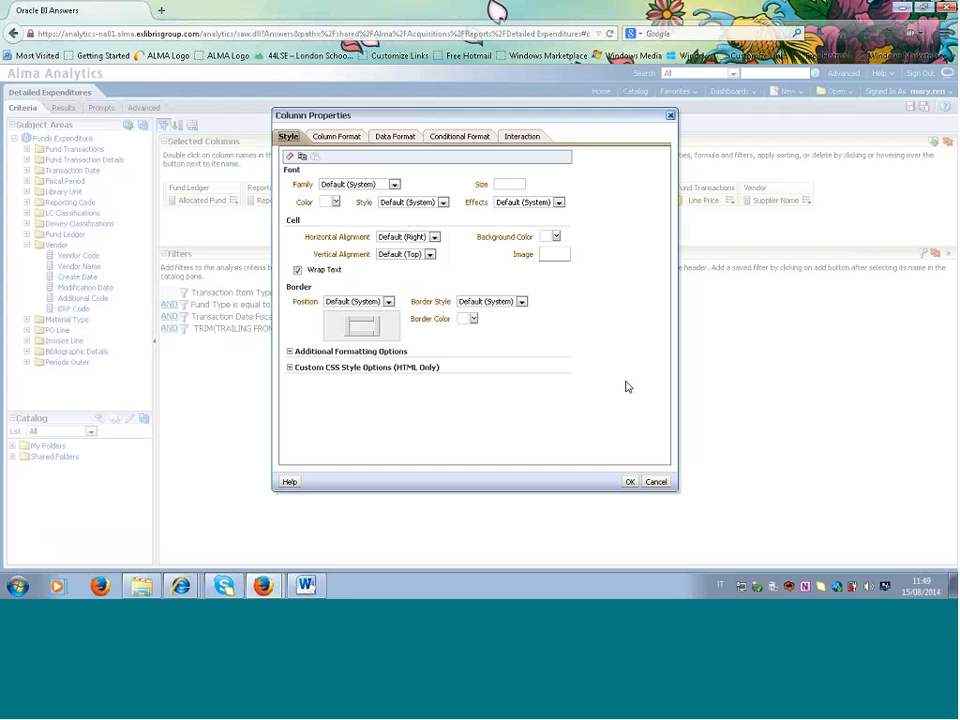
click(394, 140)
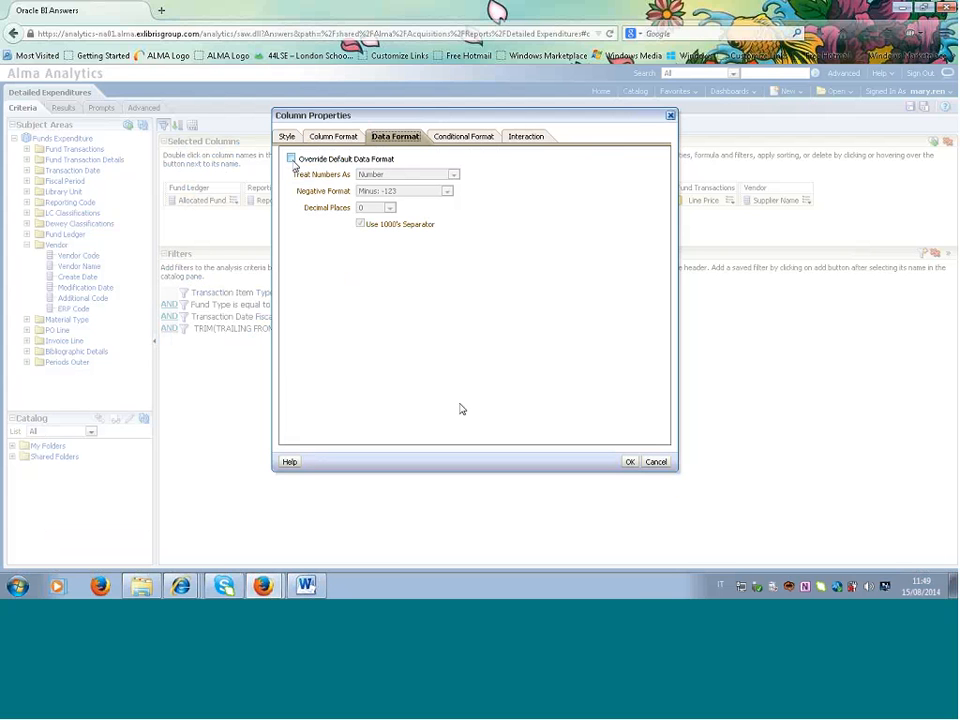
click(291, 158)
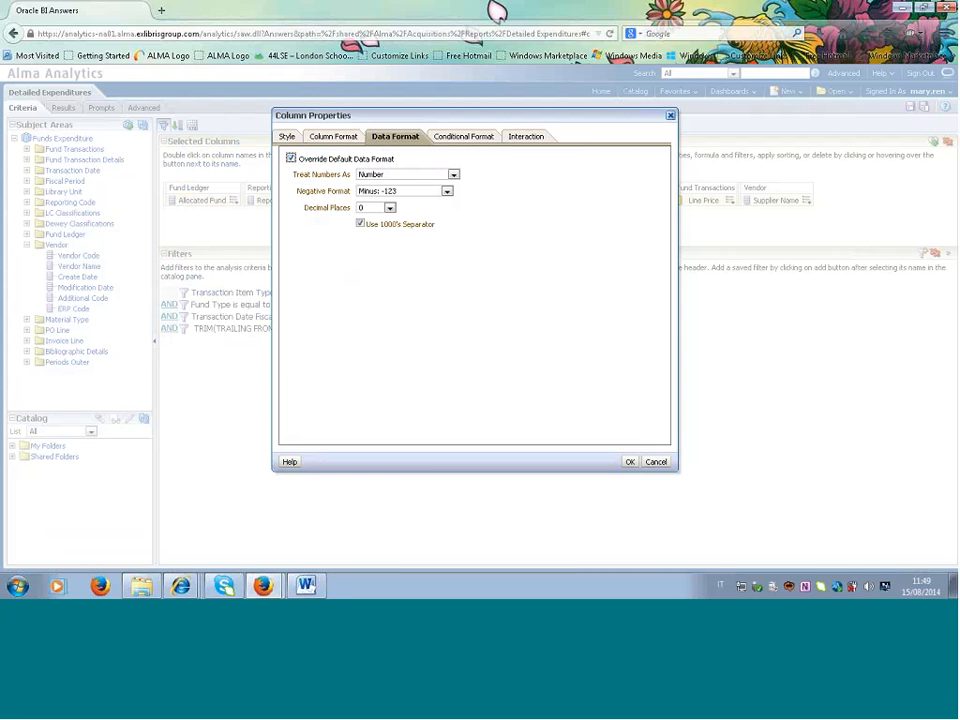
click(390, 208)
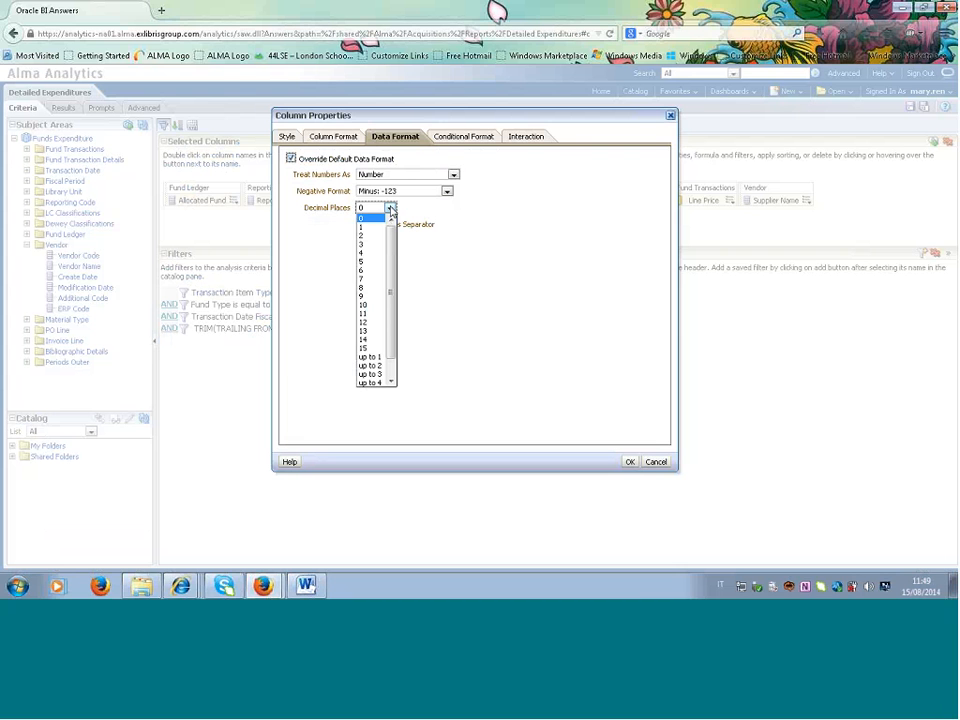
click(504, 313)
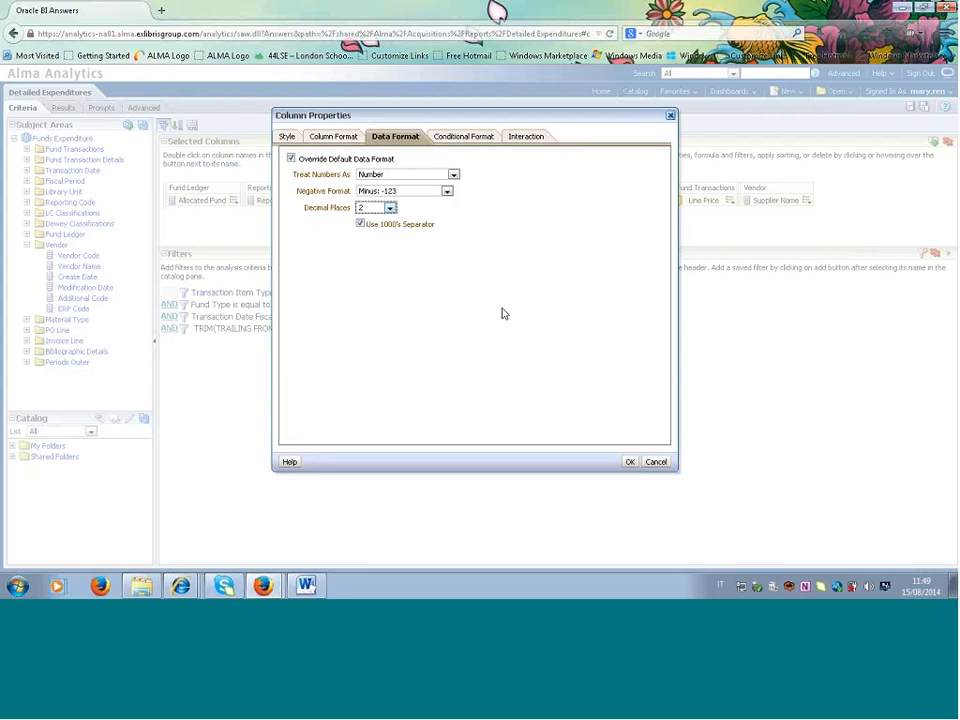
click(630, 462)
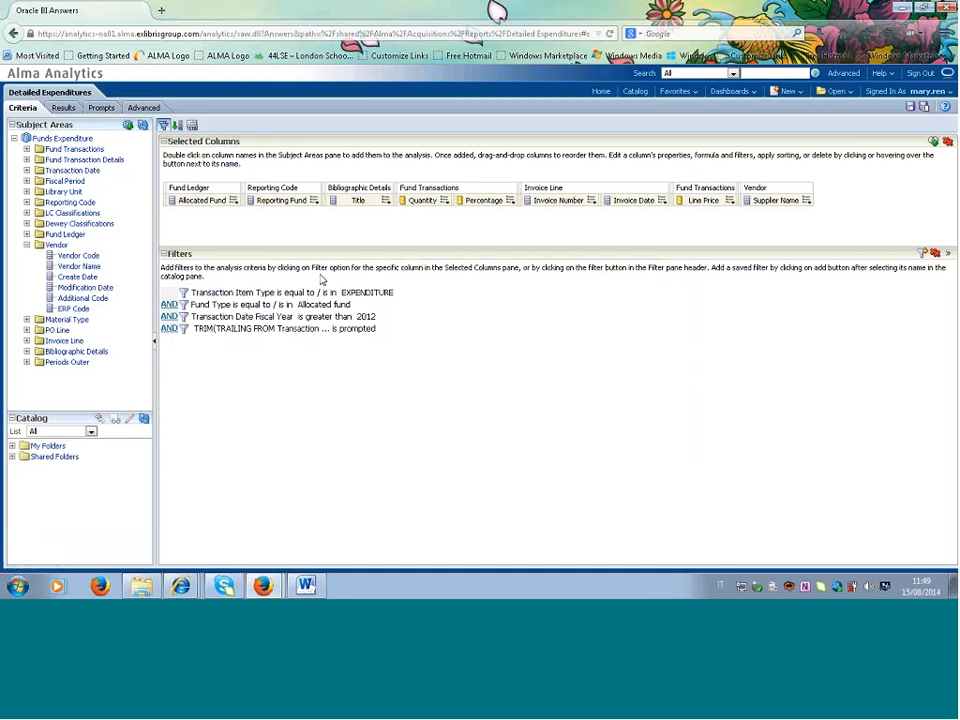
click(59, 107)
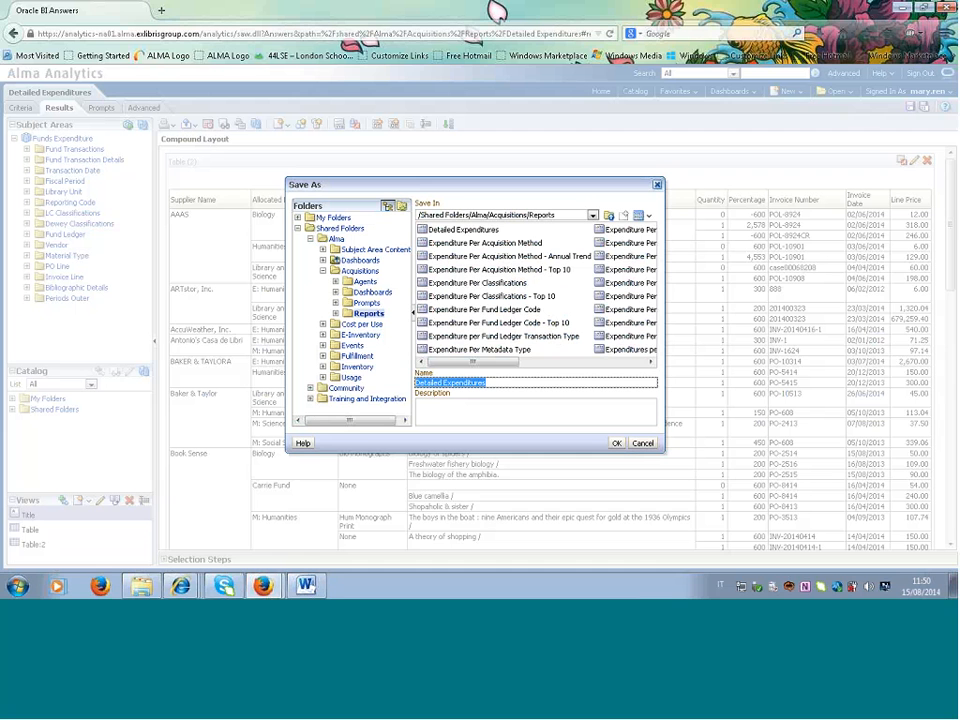
- Choose the shared folder Training and Integration/Reports/MR as the location for saving a copy of the analysis
click(310, 399)
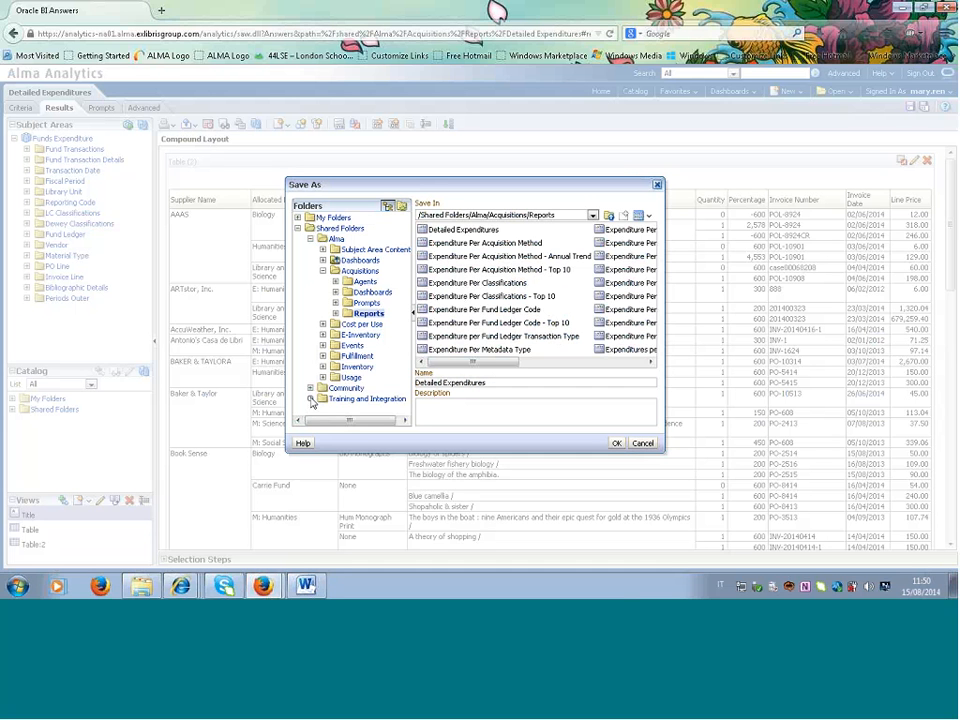
drag(406, 368, 384, 426)
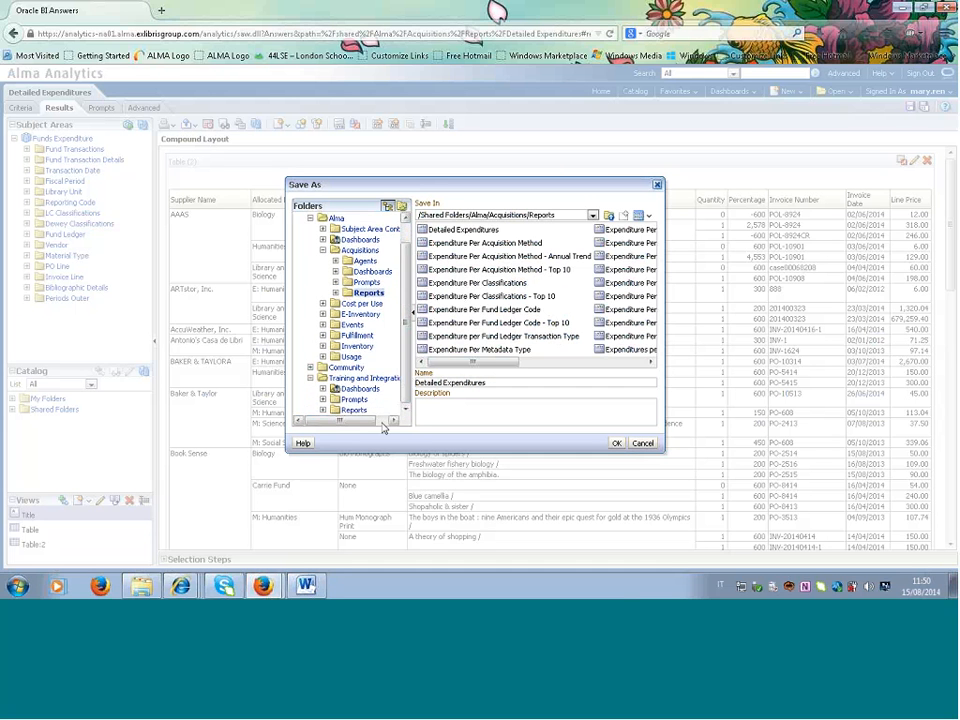
click(322, 410)
drag(404, 346, 404, 380)
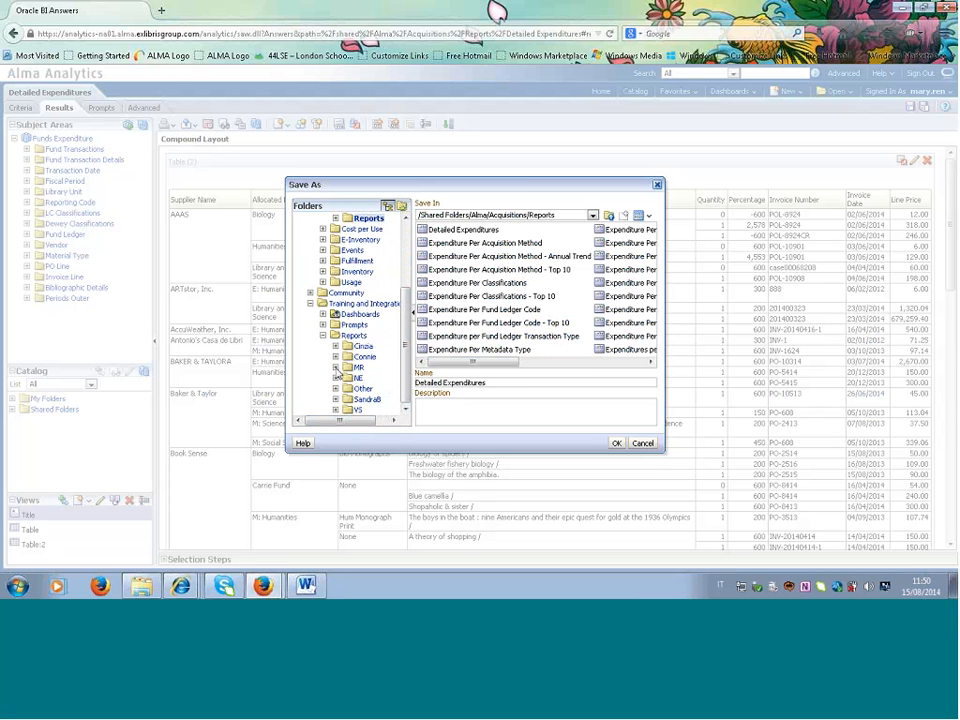
click(358, 367)
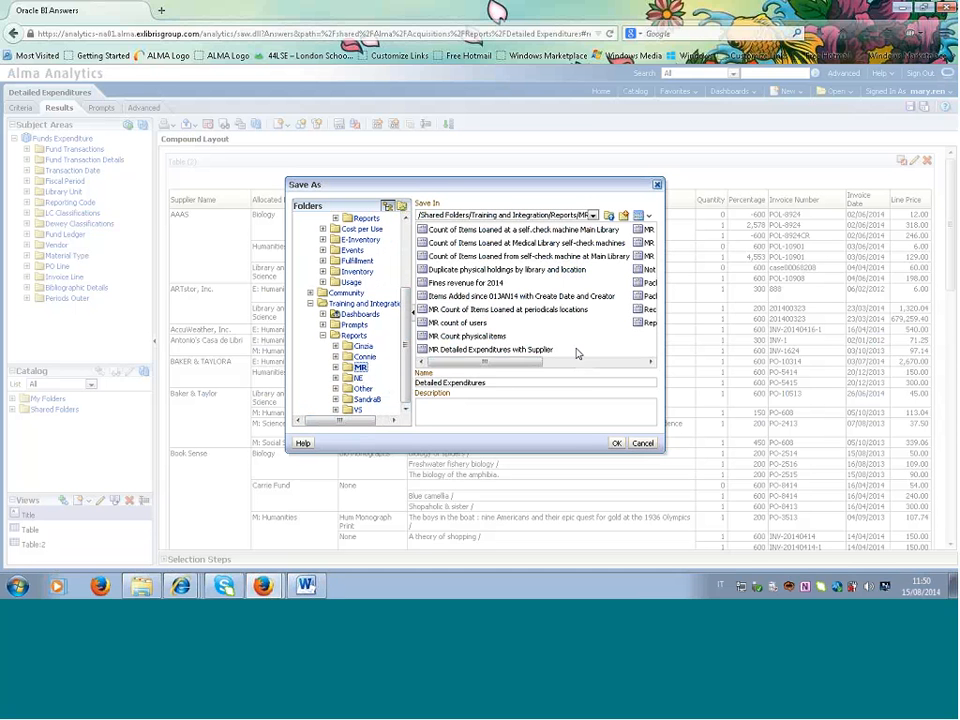
- Name the analysis copy Detailed Expenditure by Supplier for 2012-2014 and save it
triple_click(501, 384)
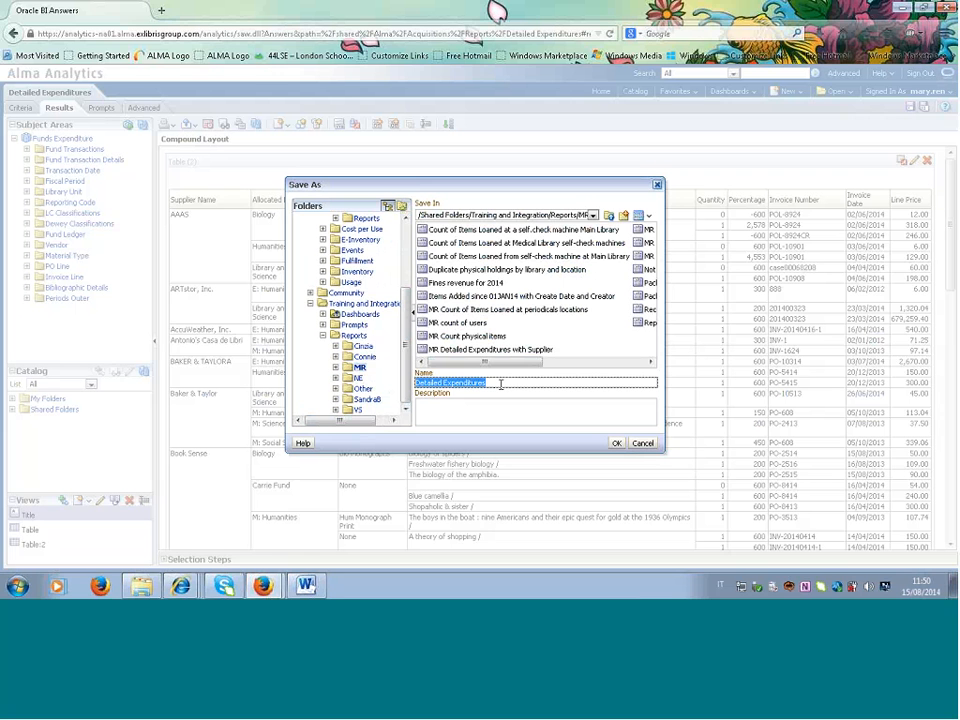
click(501, 384)
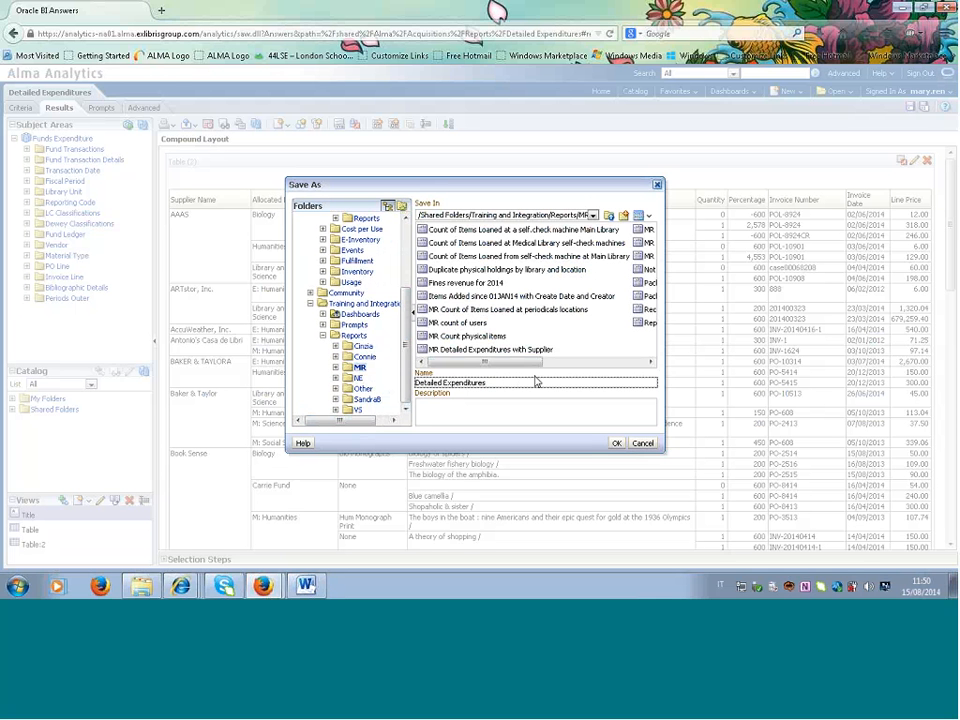
text(b)
text(y)
text( Sup)
text(plie)
text(r for)
text( Lib)
text(2-)
text(201)
text(4)
click(617, 446)
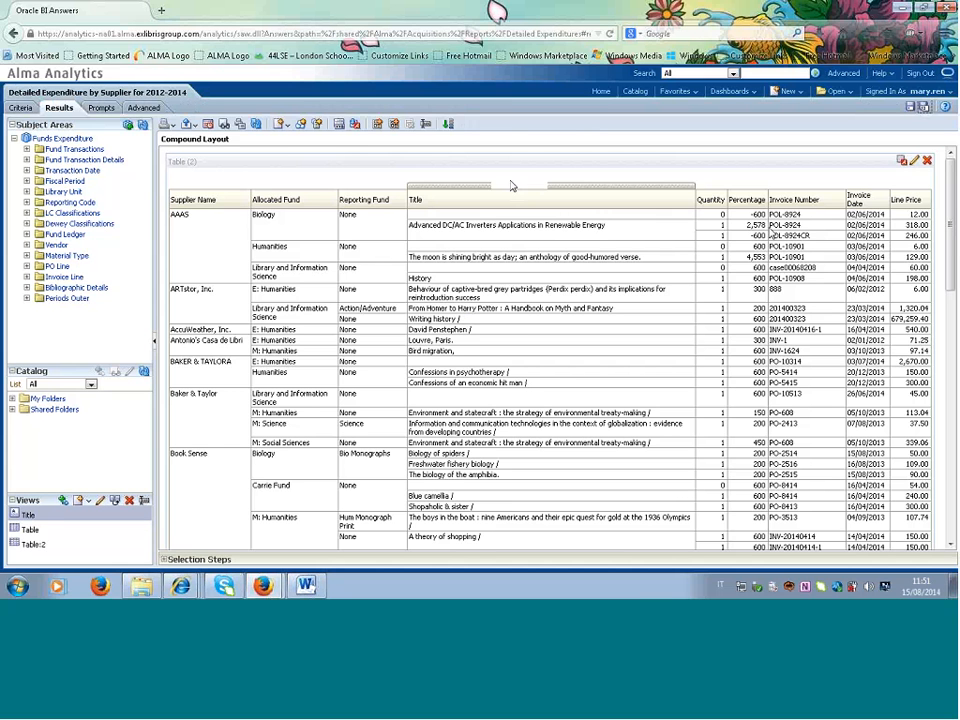
- Edit the results table's layout to exclude the Percentage and Quantity columns from this table only
click(915, 163)
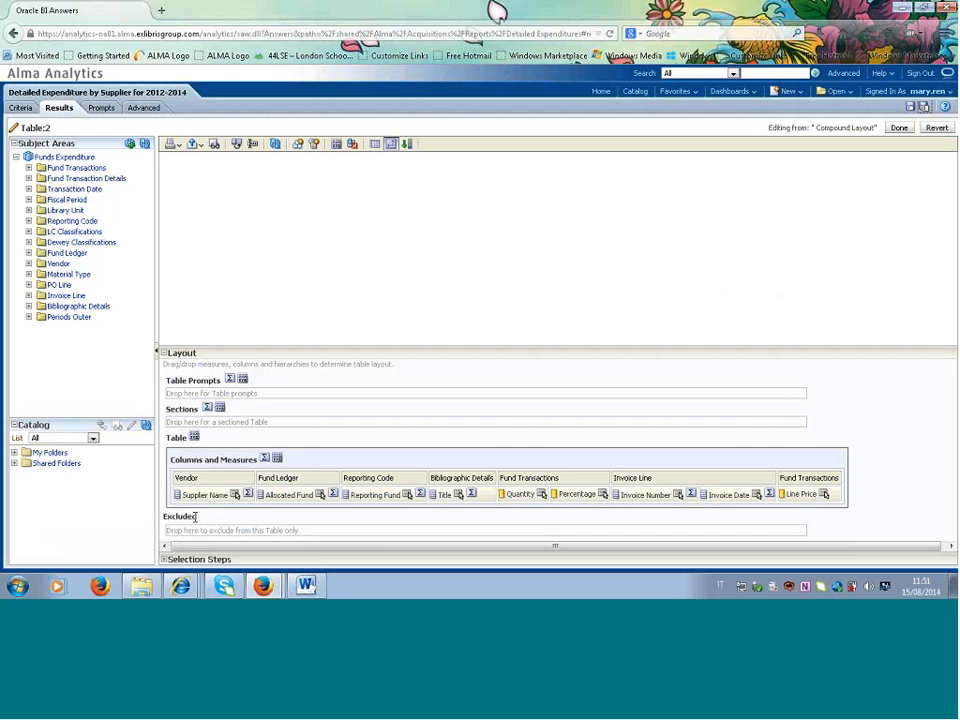
drag(196, 517, 161, 522)
click(237, 519)
drag(598, 493, 600, 495)
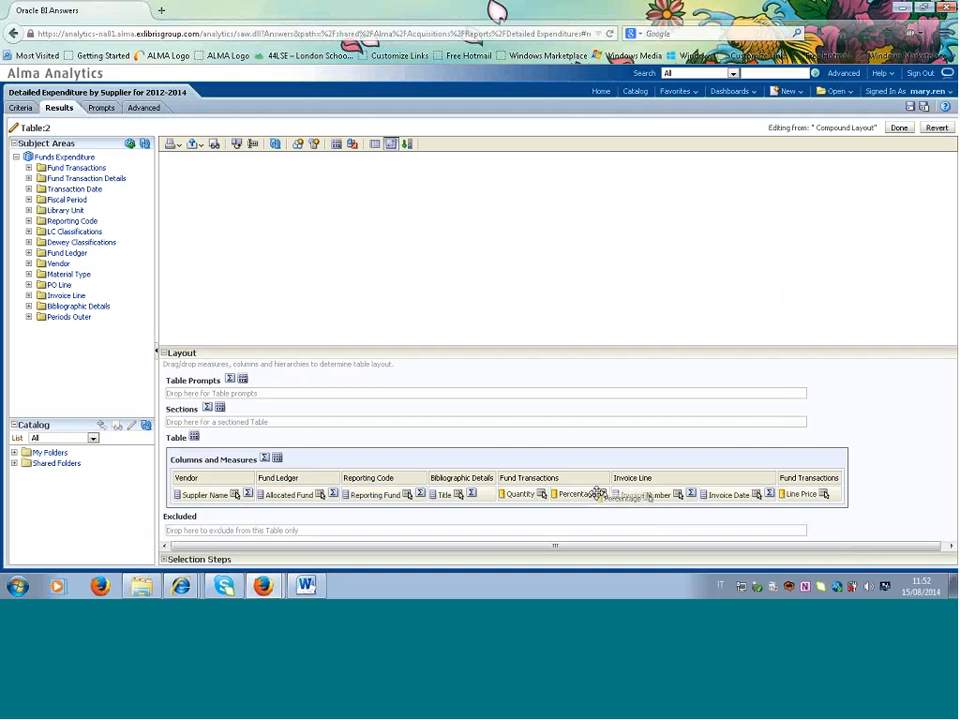
drag(597, 492, 543, 538)
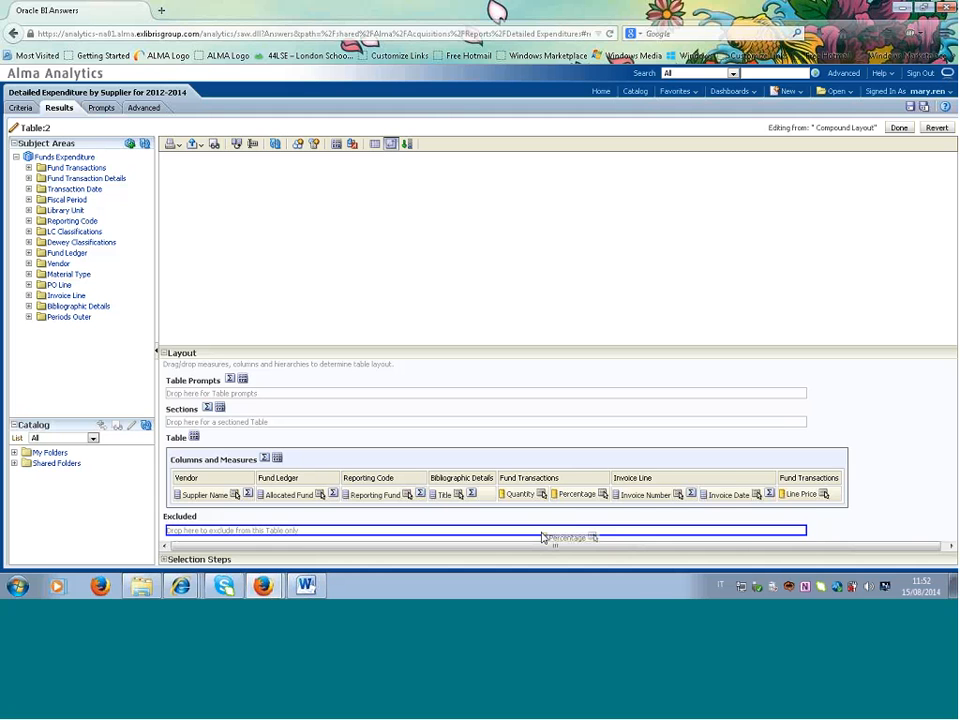
drag(543, 538, 546, 540)
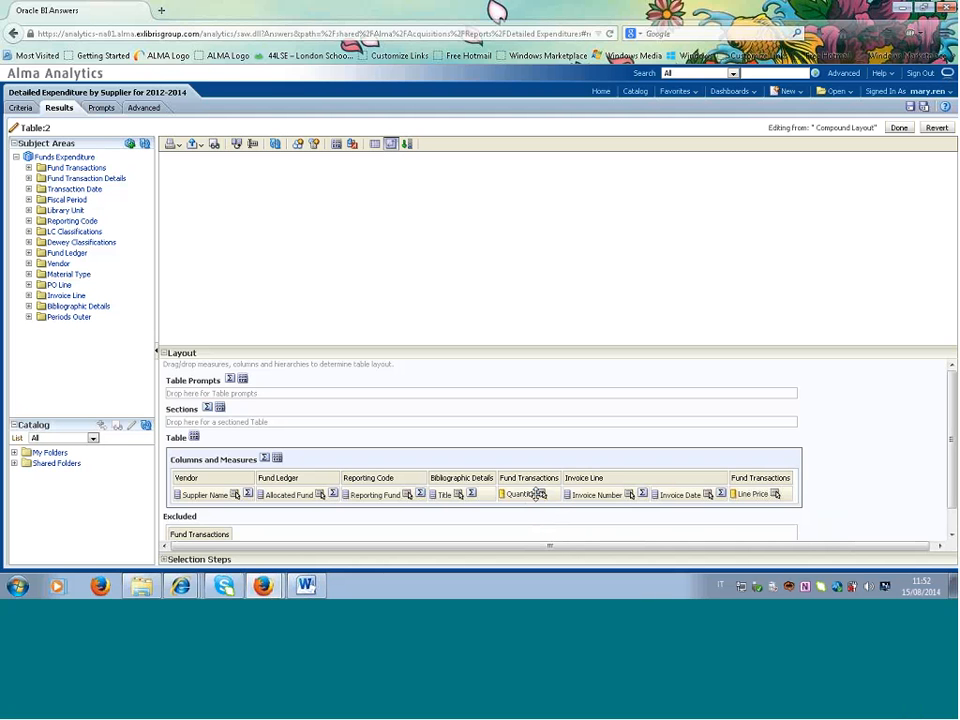
drag(537, 494, 463, 536)
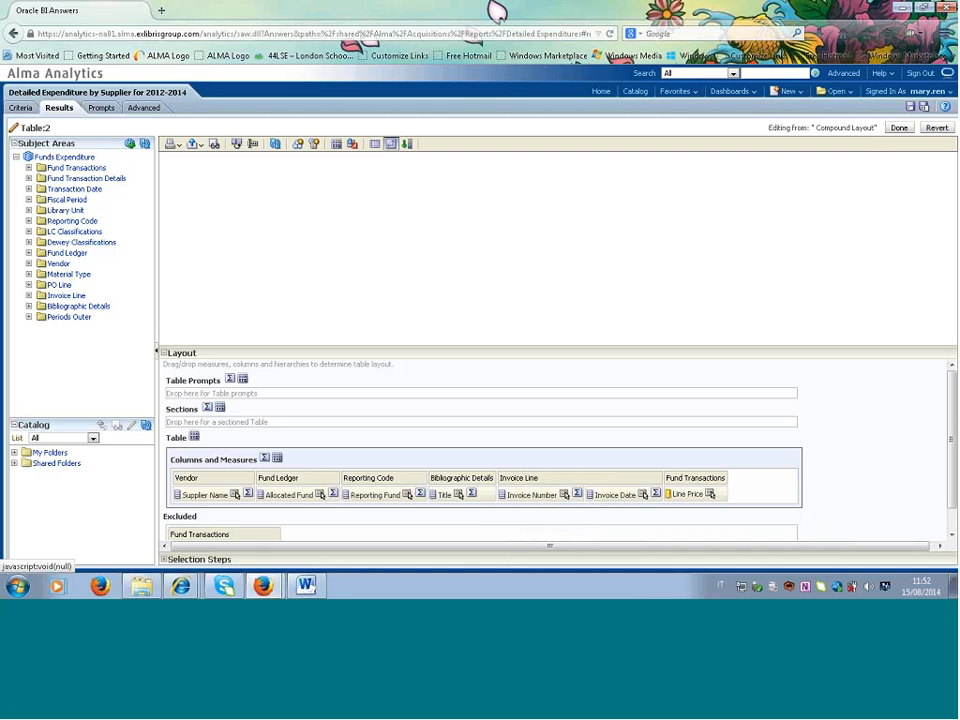
click(899, 130)
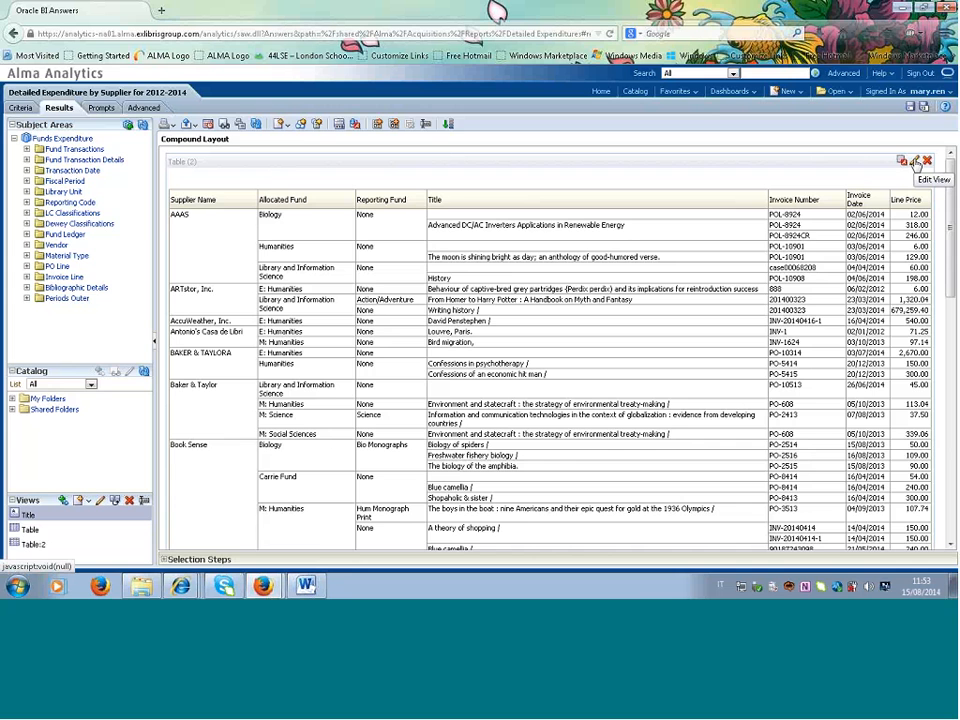
- Add totals after each Supplier Name group in the table view and return to the compound layout
click(915, 163)
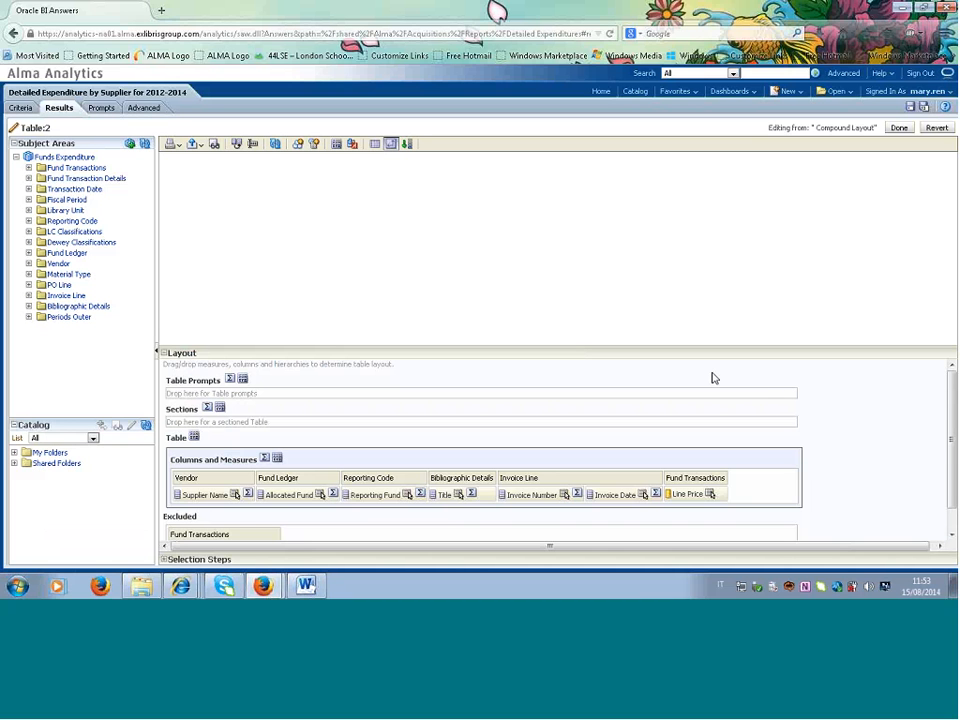
scroll(784, 398, down, 1)
scroll(550, 450, down, 1)
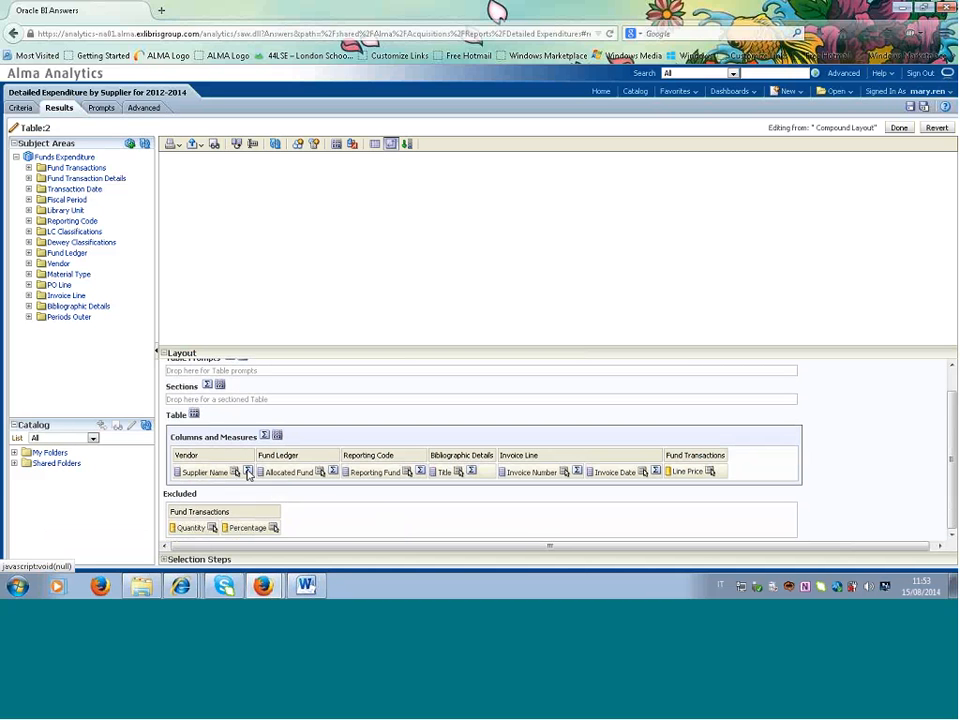
click(248, 474)
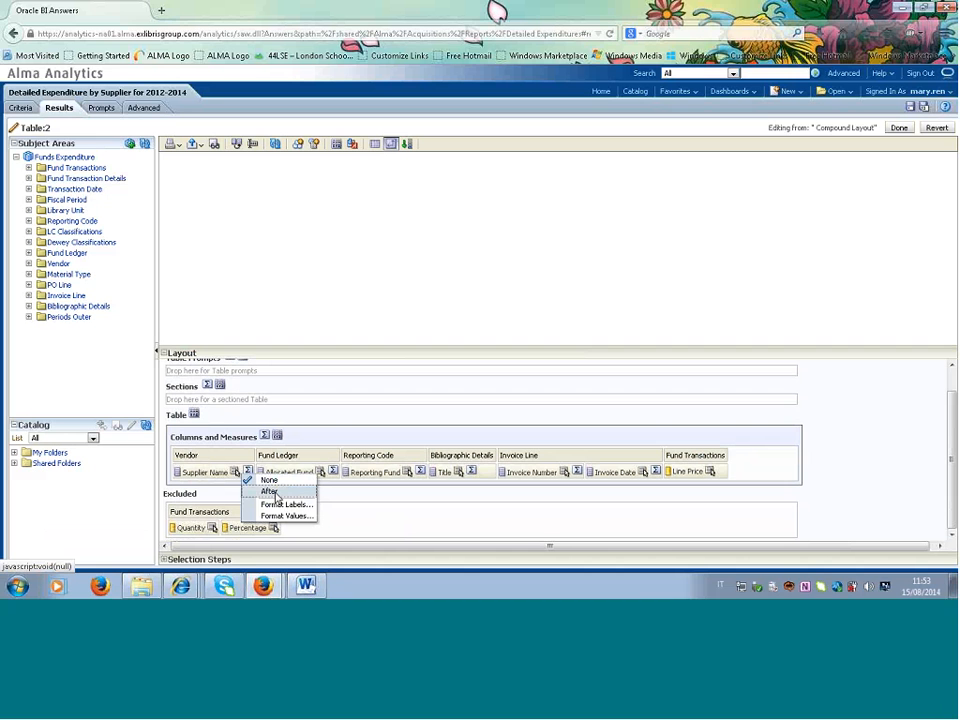
click(272, 493)
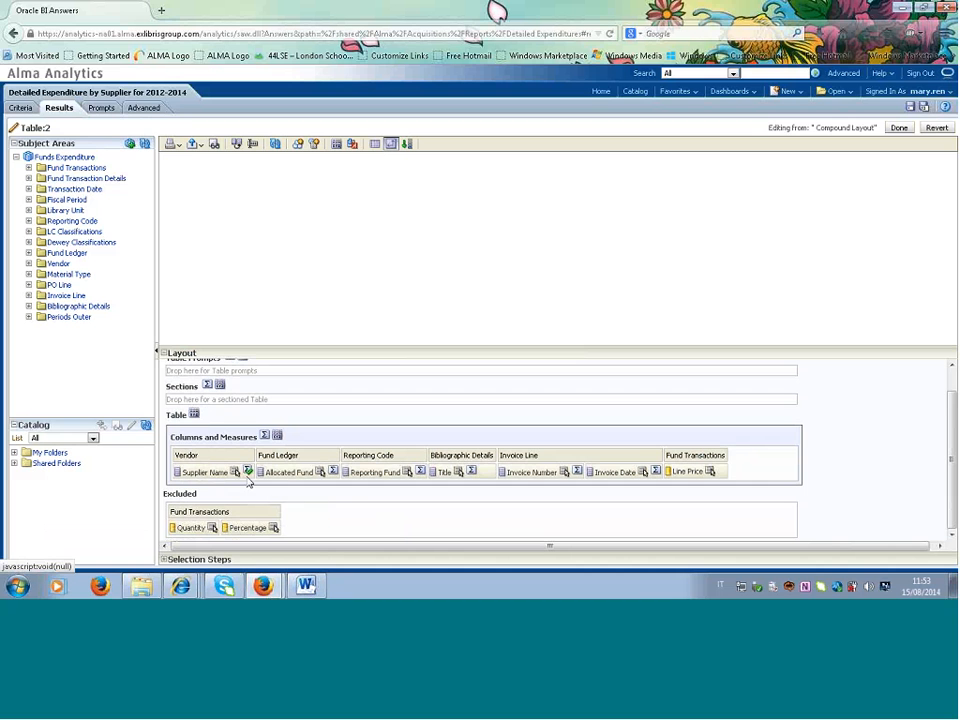
click(898, 127)
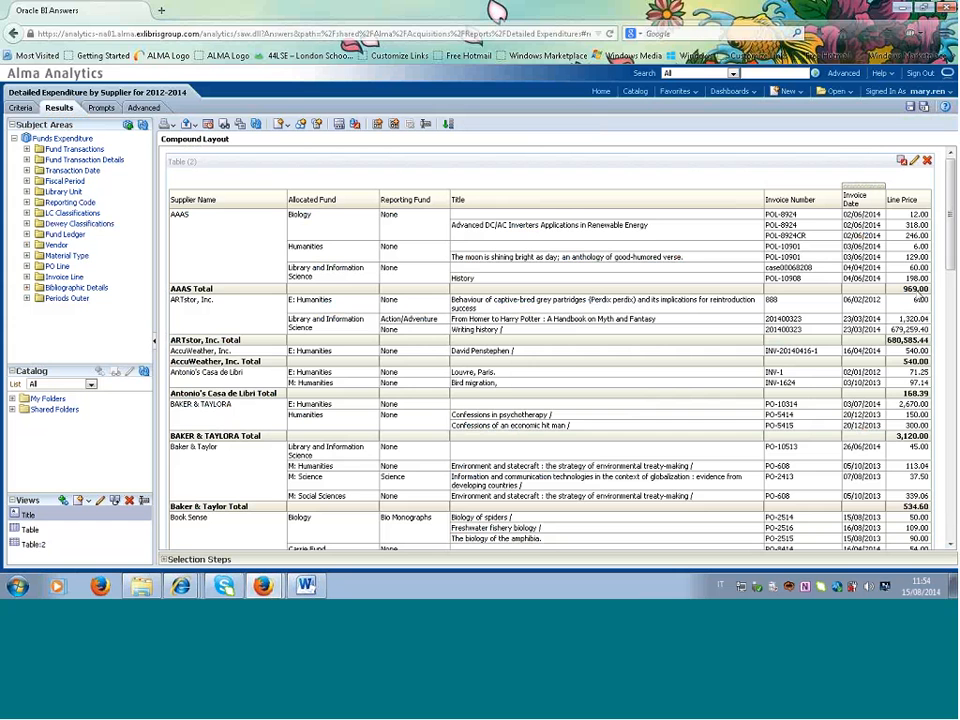
- Add a grand total after the columns and measures of the results table and return to the compound layout
scroll(883, 332, down, 3)
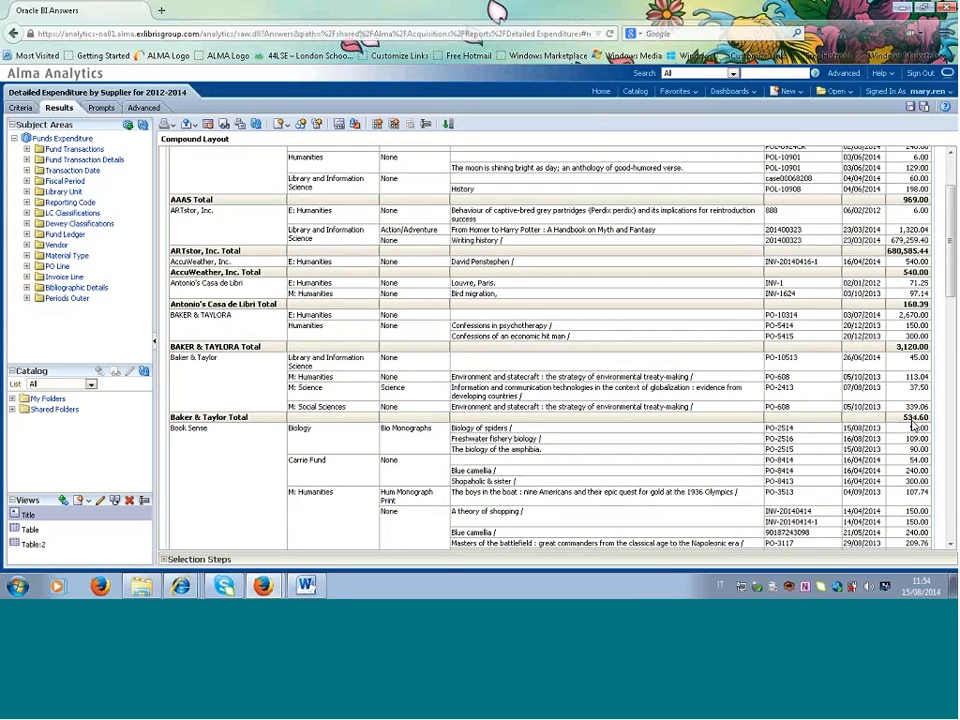
scroll(910, 423, down, 1)
scroll(900, 415, up, 4)
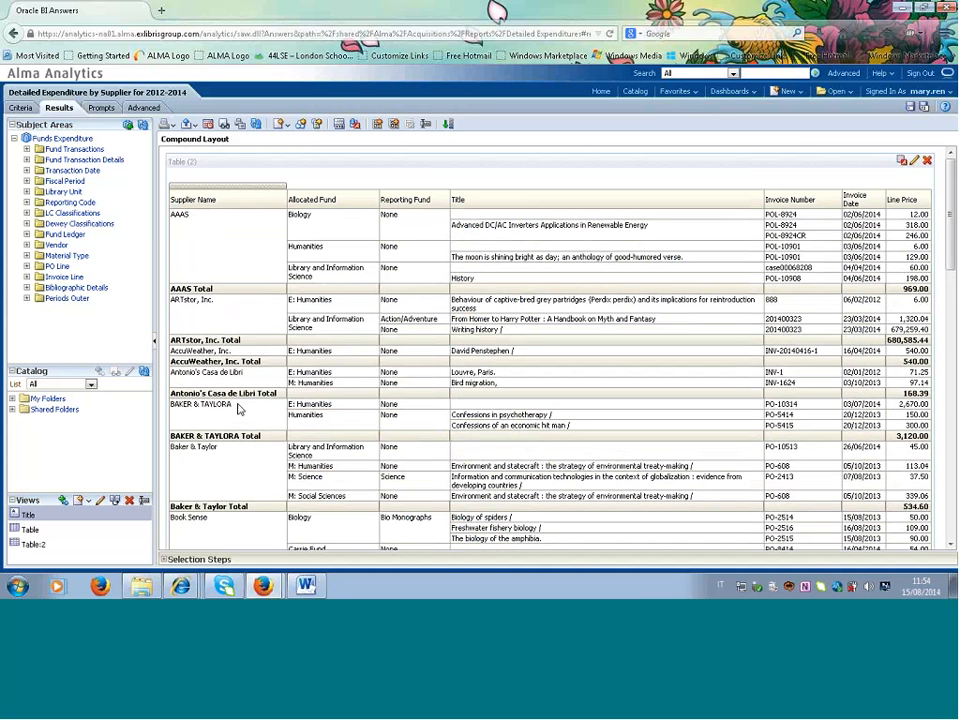
click(915, 162)
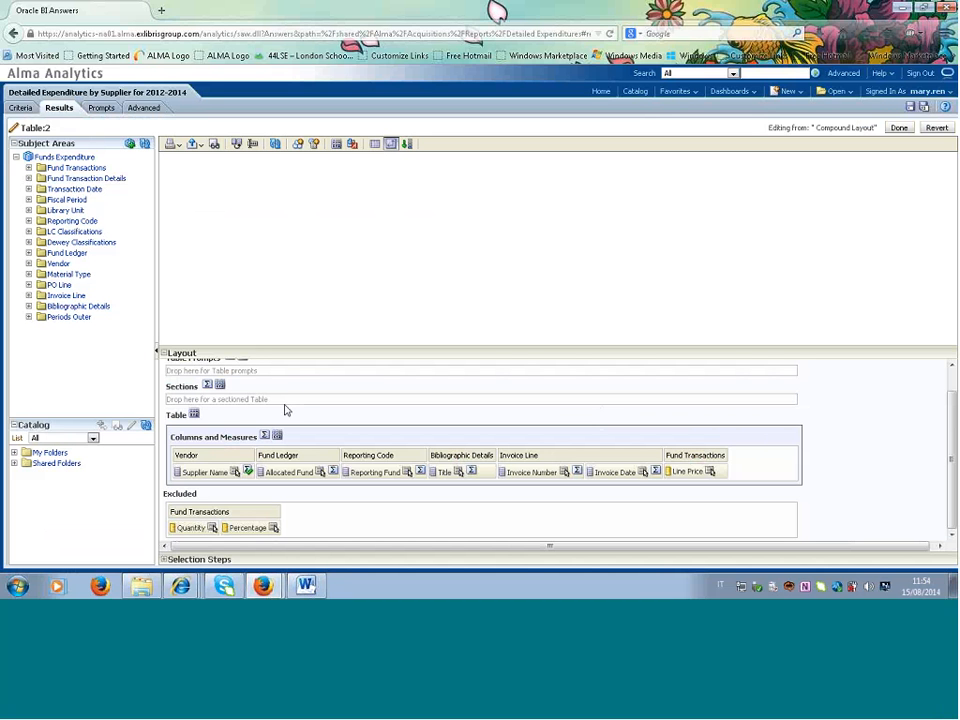
scroll(287, 388, up, 2)
scroll(290, 380, up, 1)
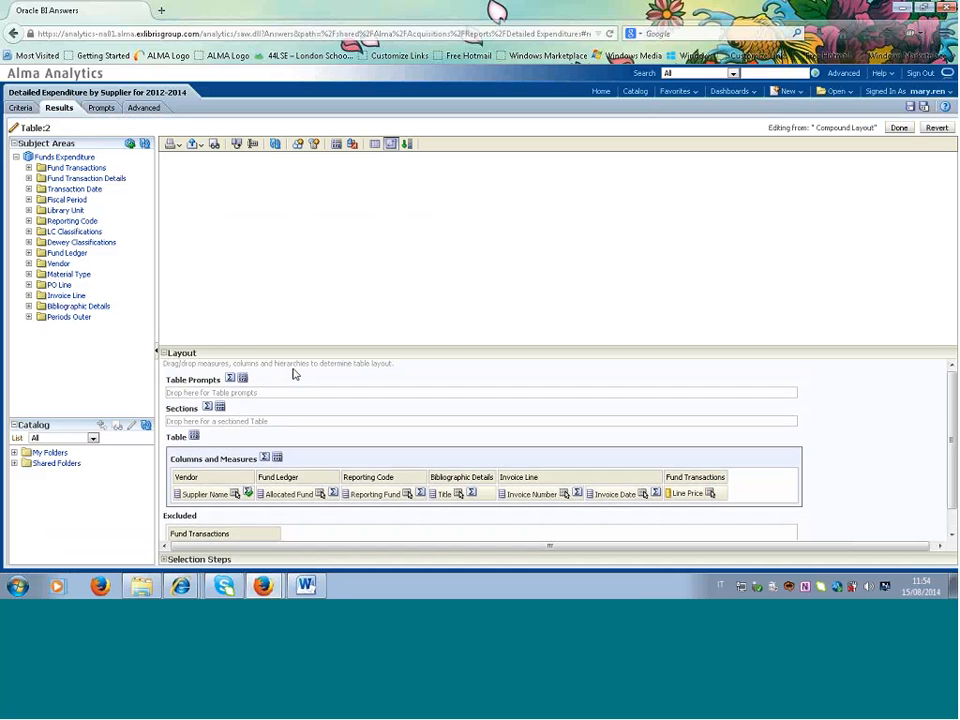
scroll(290, 380, down, 3)
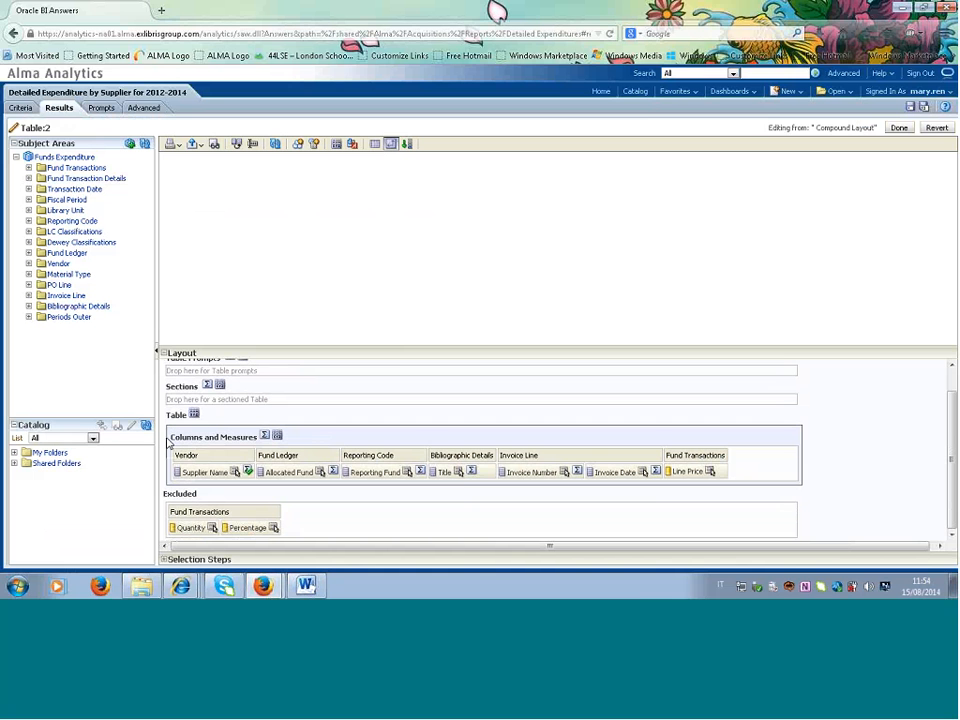
click(265, 437)
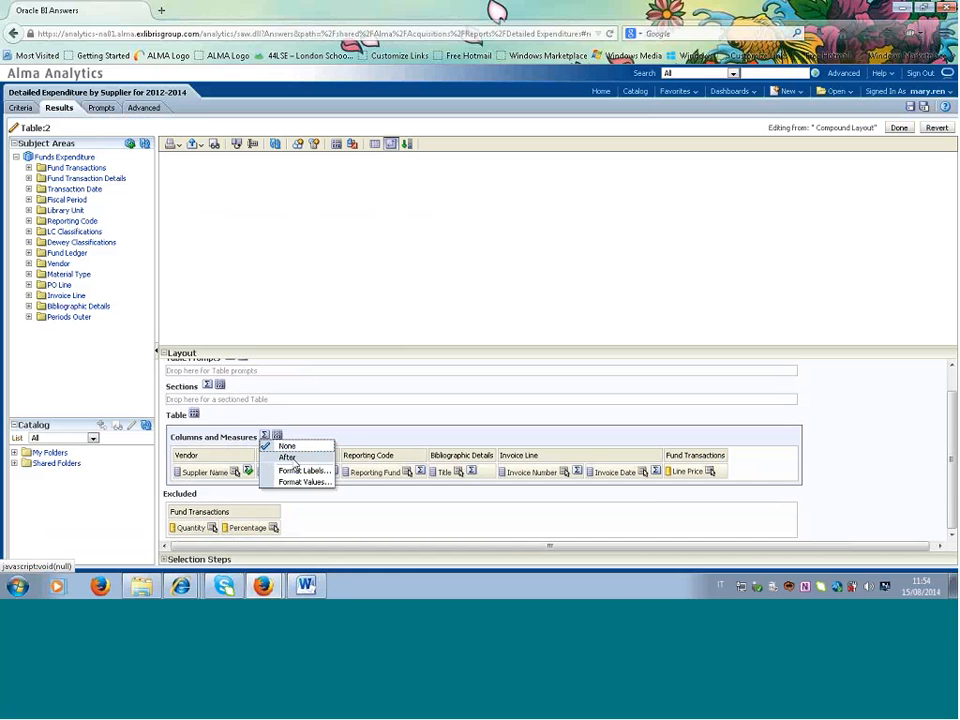
click(288, 457)
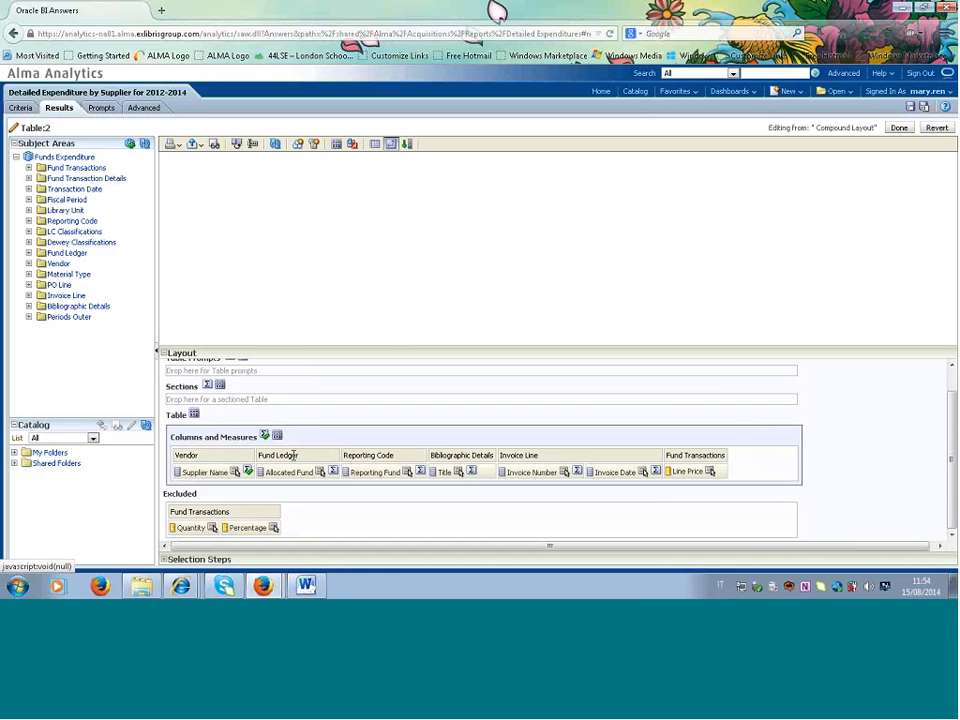
click(898, 130)
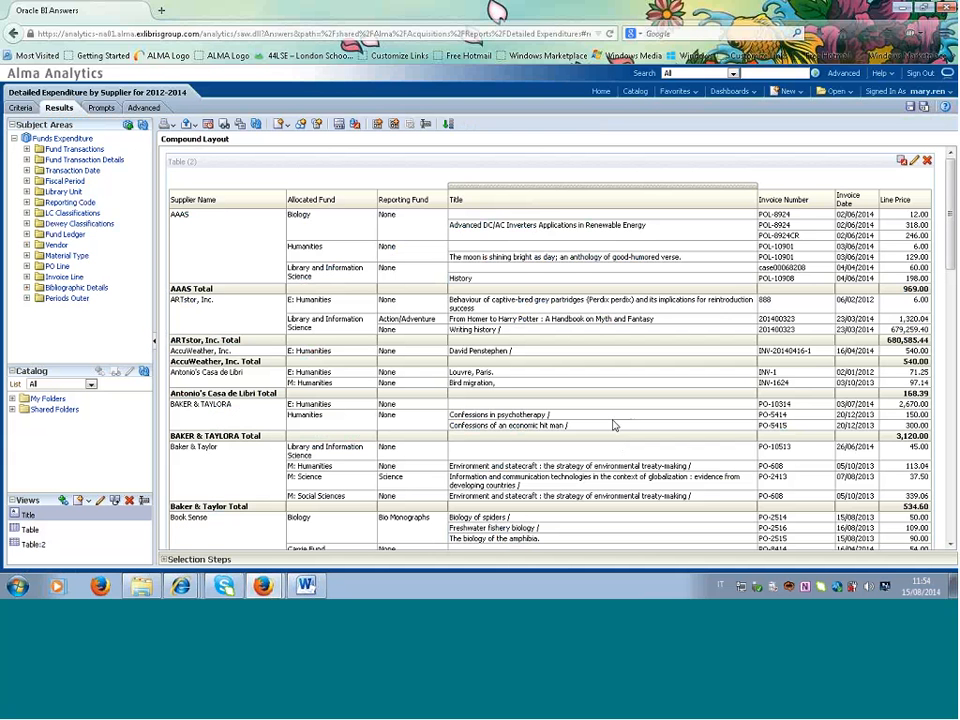
- Review the results table down to the grand total and save the analysis
scroll(628, 358, down, 3)
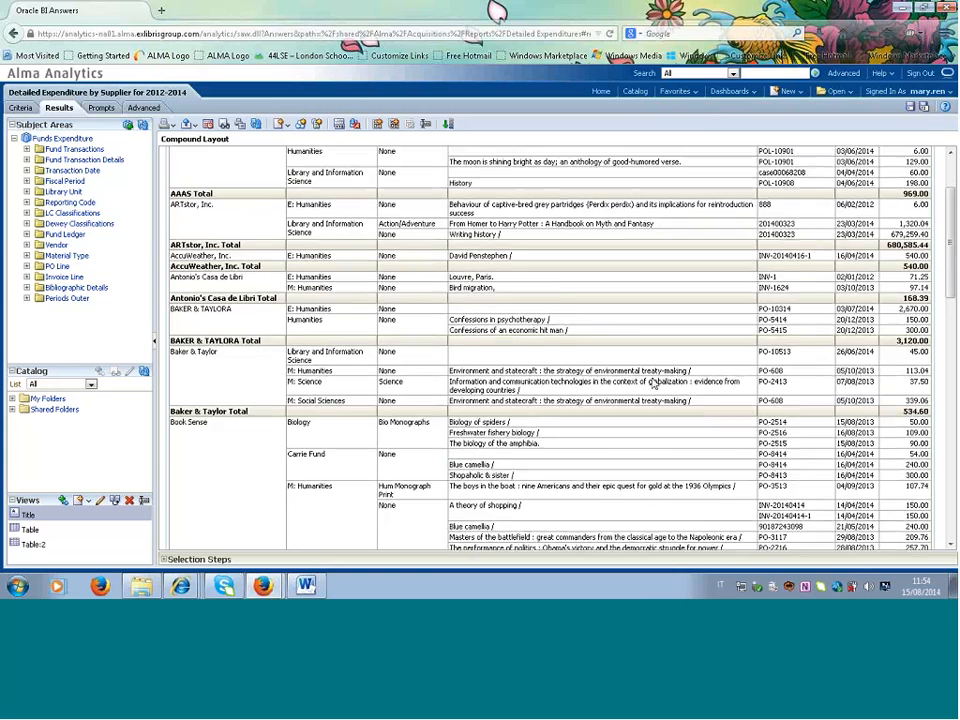
scroll(700, 382, down, 9)
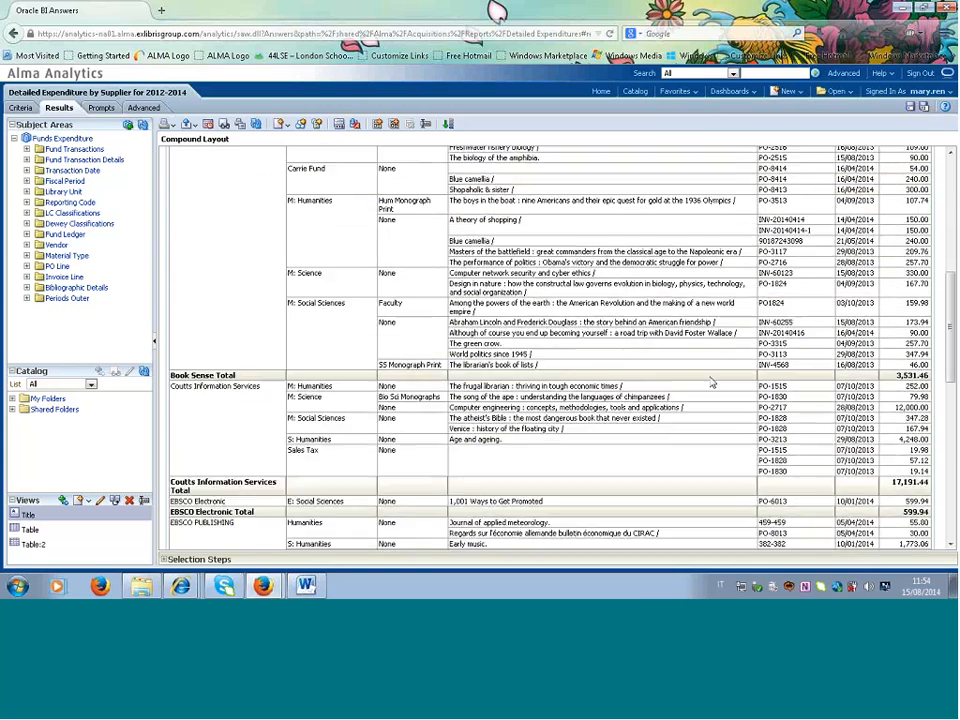
scroll(713, 382, down, 4)
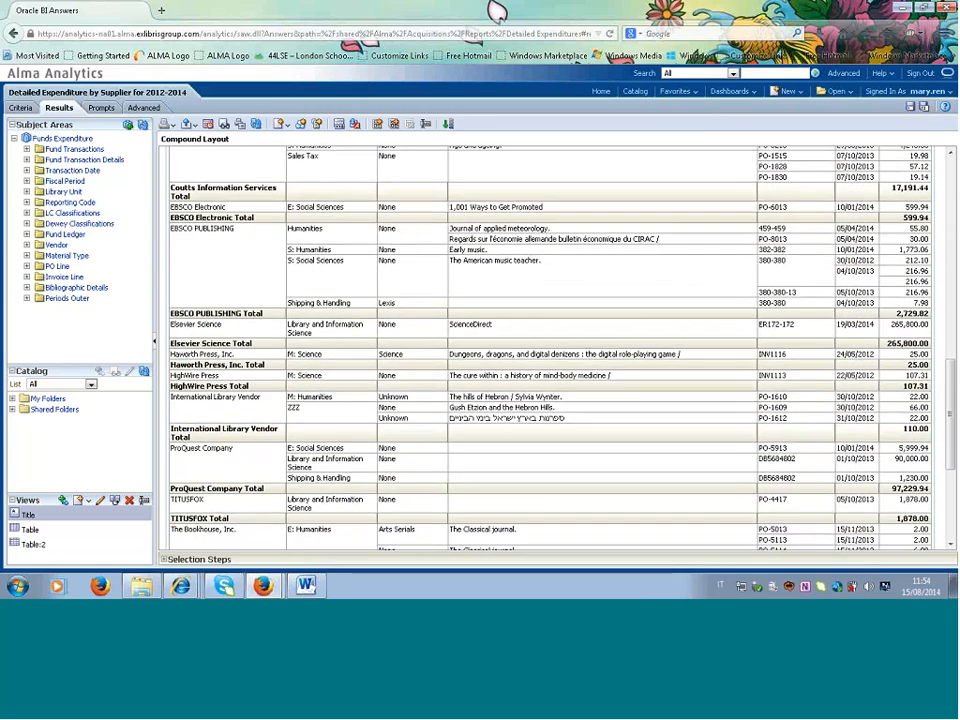
scroll(574, 266, down, 2)
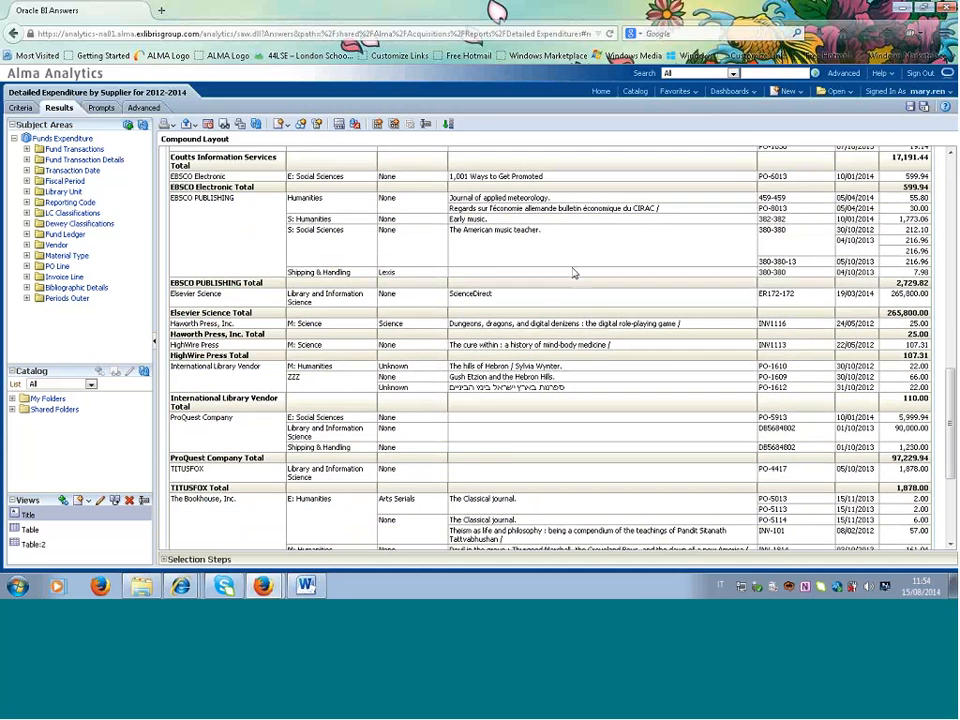
scroll(585, 294, down, 3)
scroll(585, 294, down, 2)
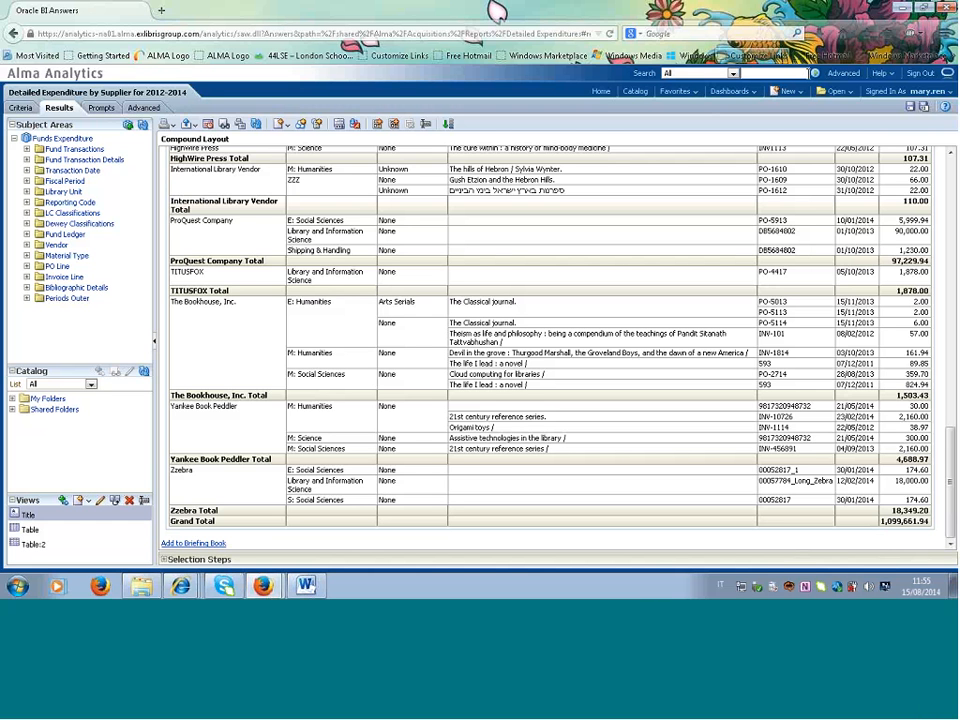
click(911, 106)
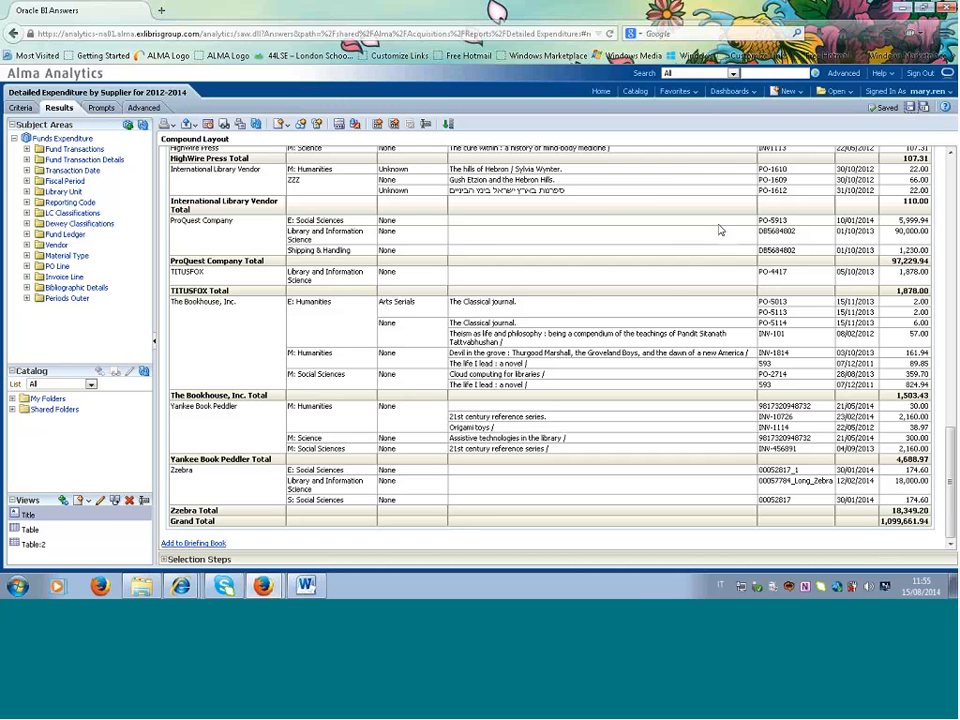
scroll(720, 230, up, 1)
scroll(550, 345, up, 2)
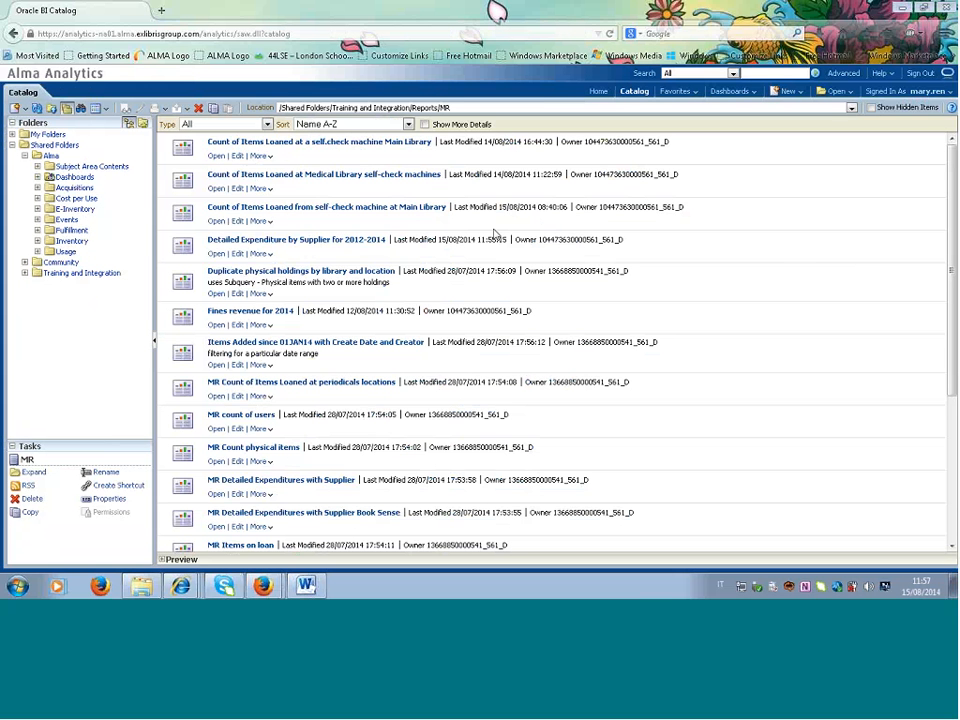
- Open the Detailed Expenditures report from Shared Folders/Alma/Acquisitions/Reports for editing
click(37, 188)
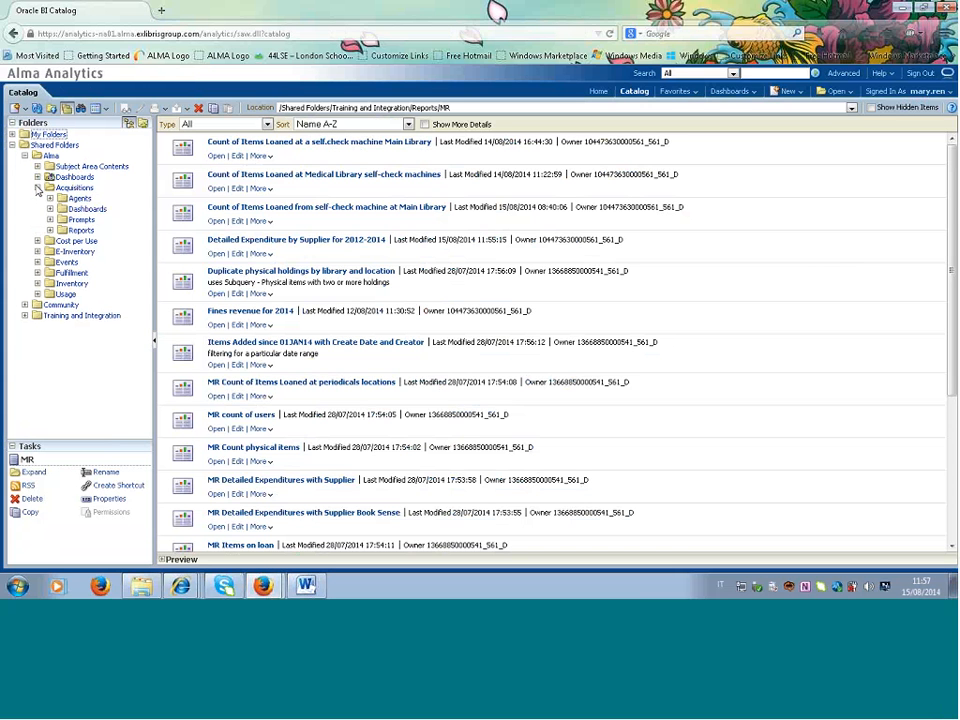
click(82, 230)
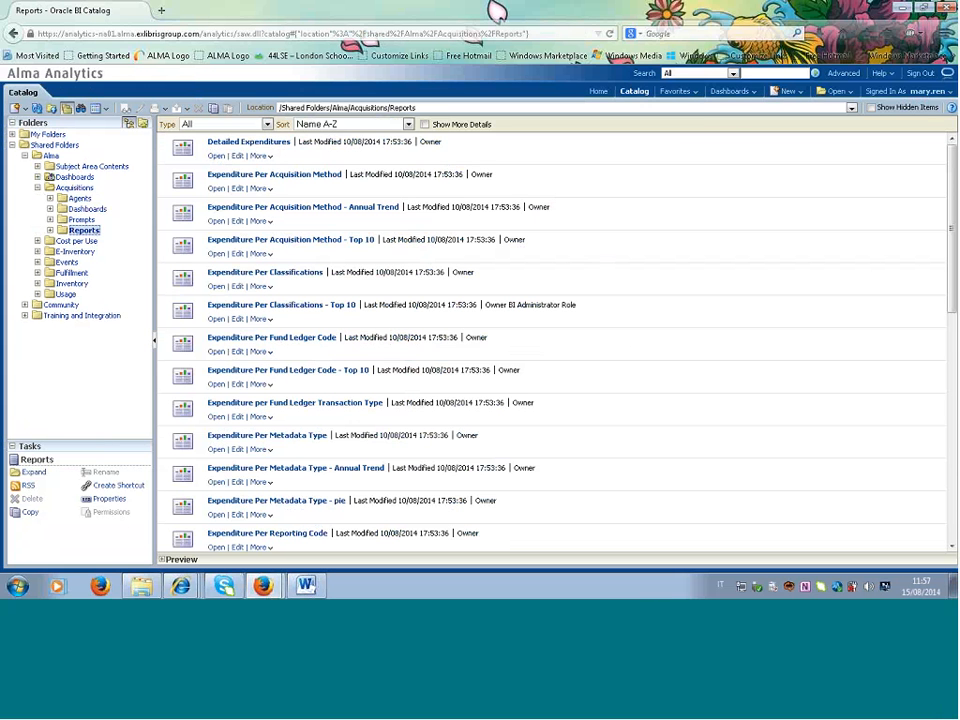
click(237, 156)
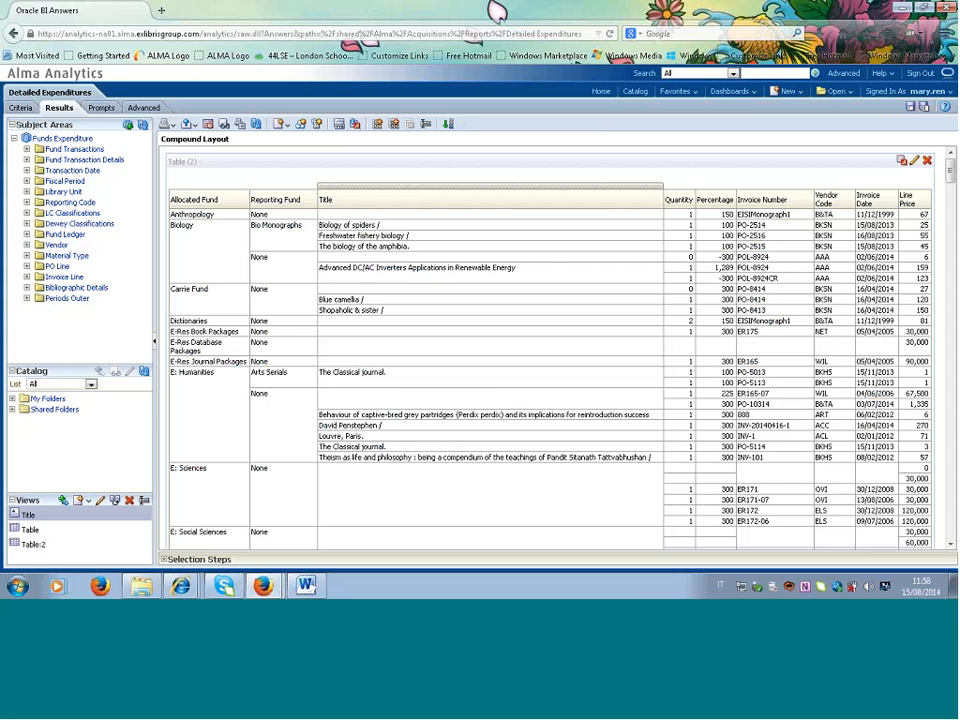
- Add the Fiscal Period Start Date column after Line Price in the analysis criteria
click(20, 108)
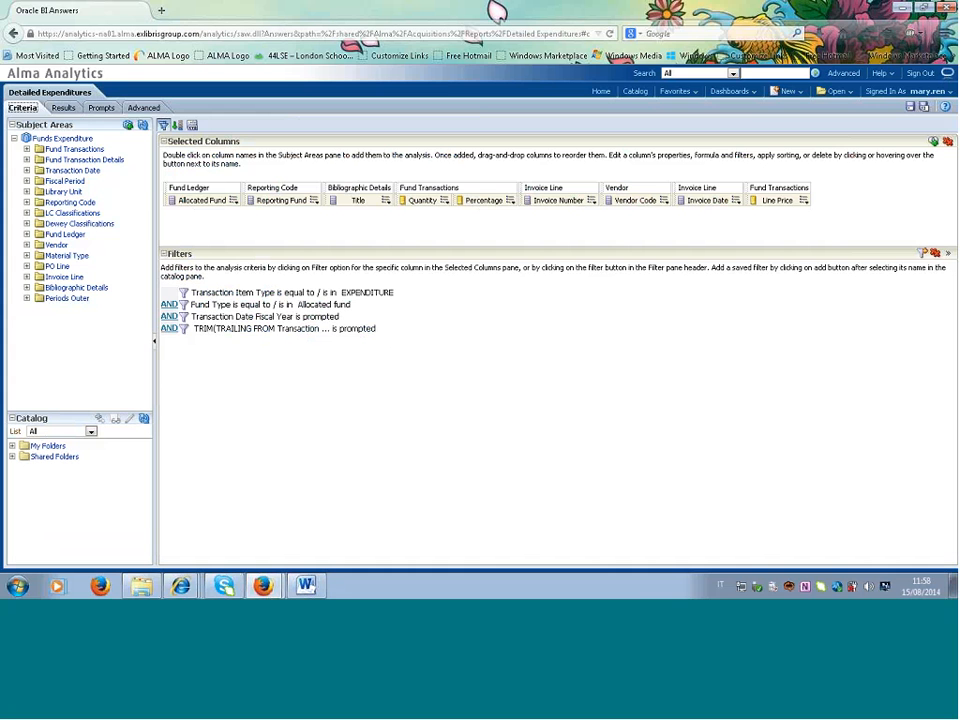
click(27, 181)
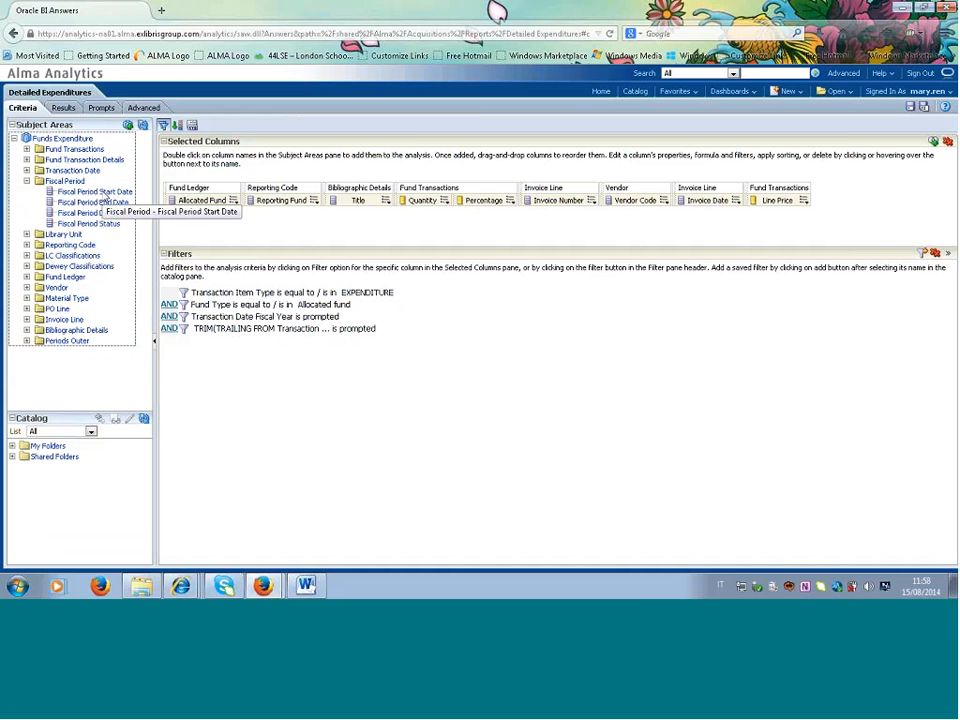
drag(105, 197, 815, 200)
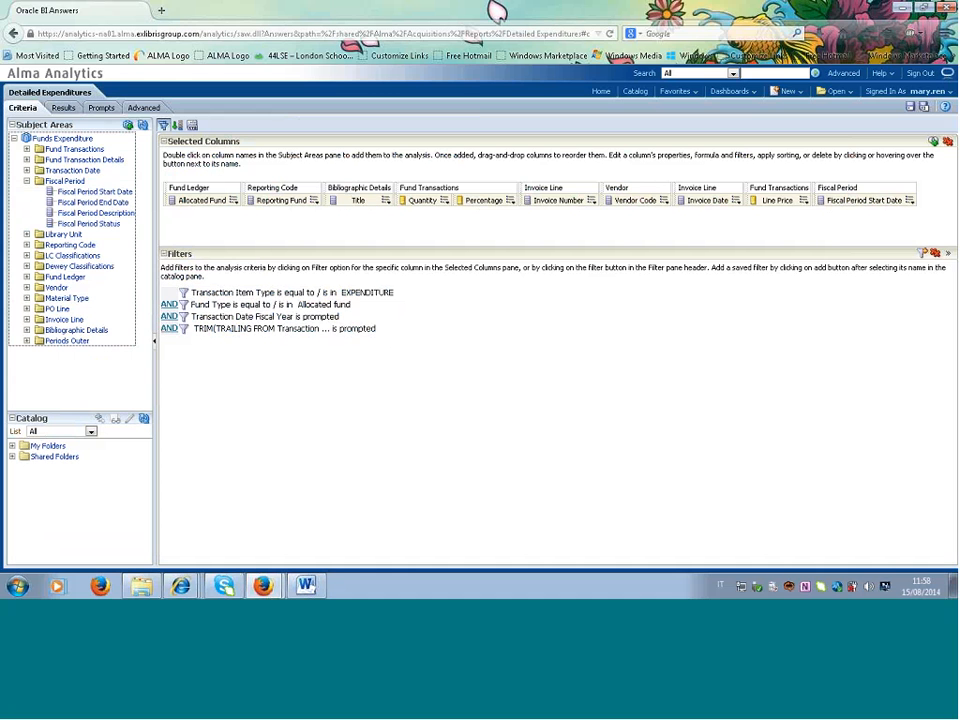
- Filter Fiscal Period Start Date to be equal to 20140701 and display the results
click(909, 201)
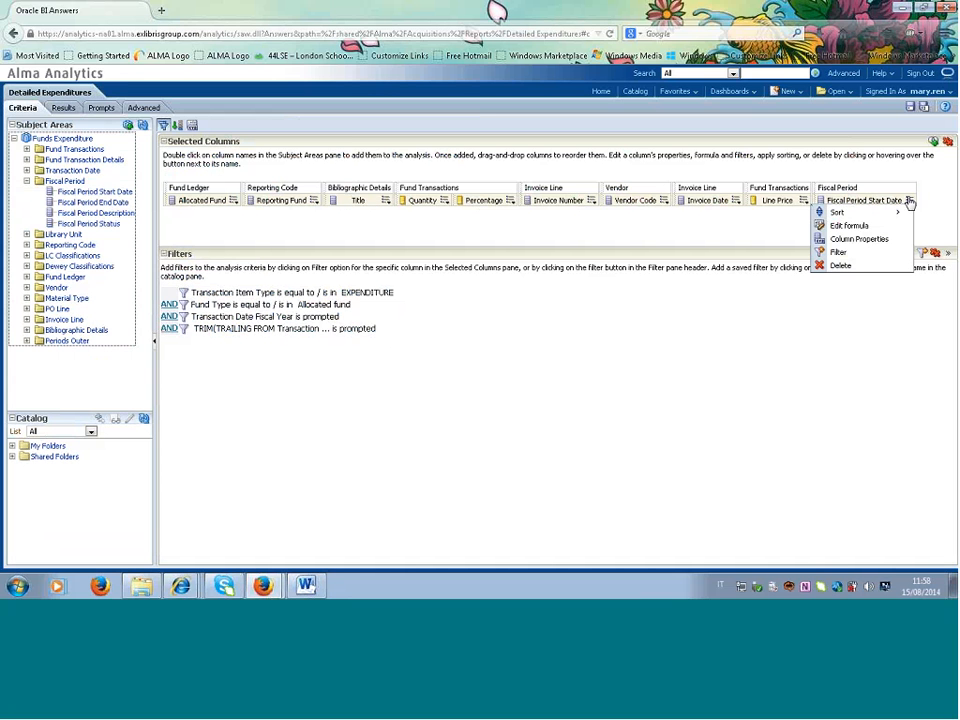
click(872, 222)
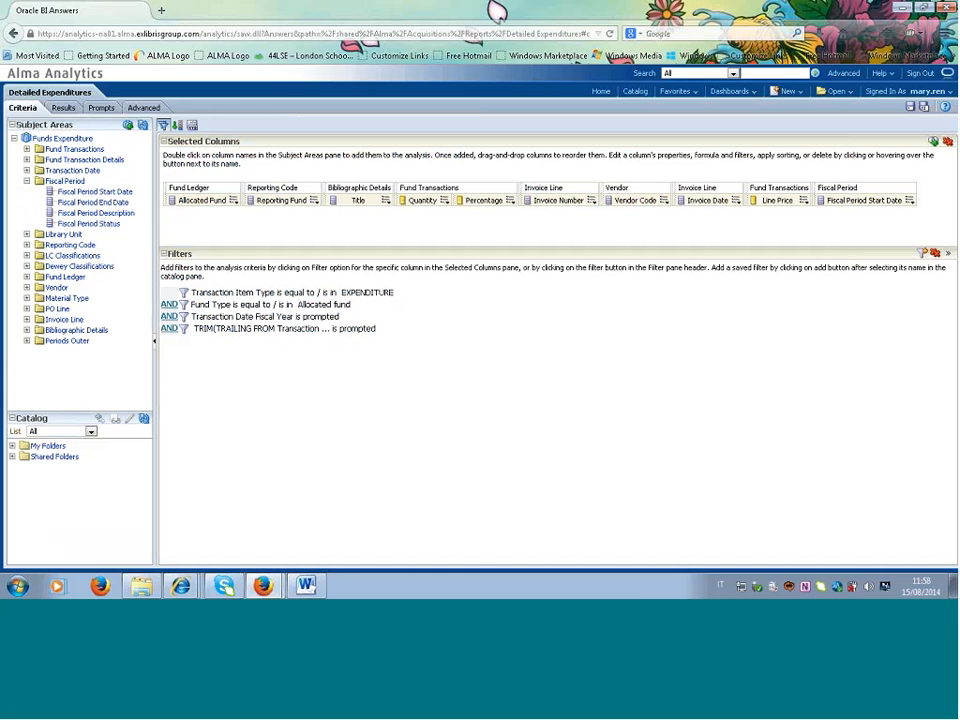
click(909, 201)
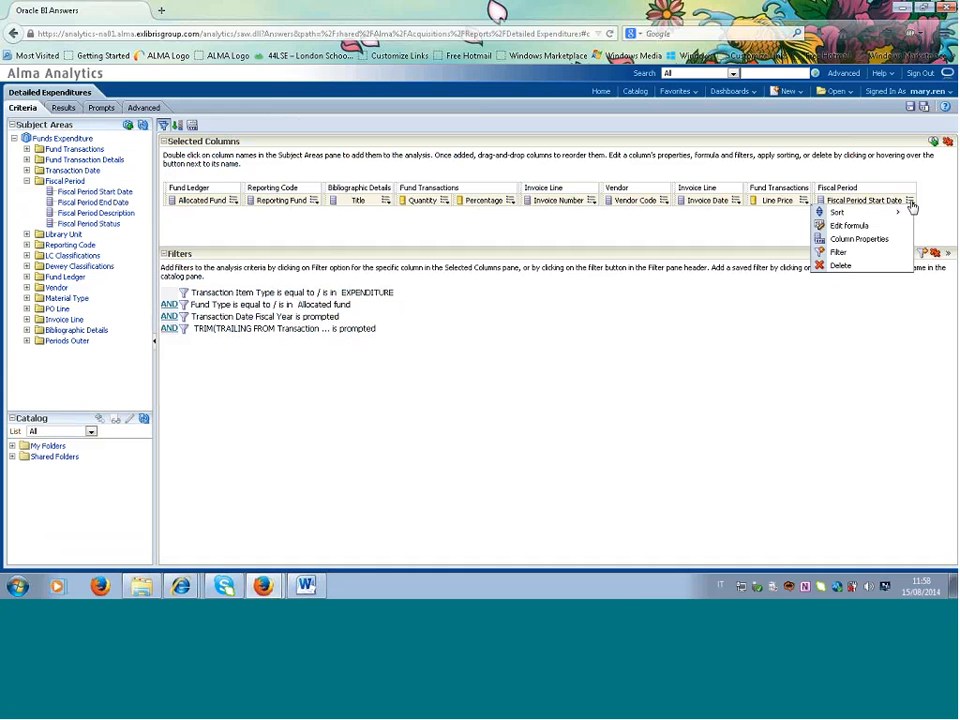
click(840, 252)
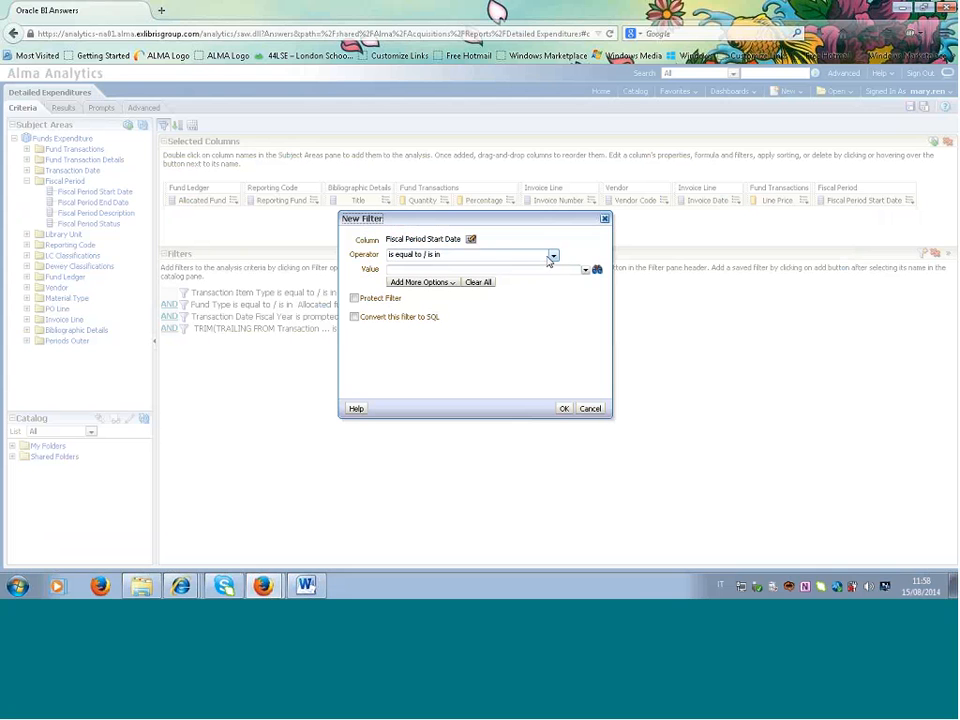
click(585, 271)
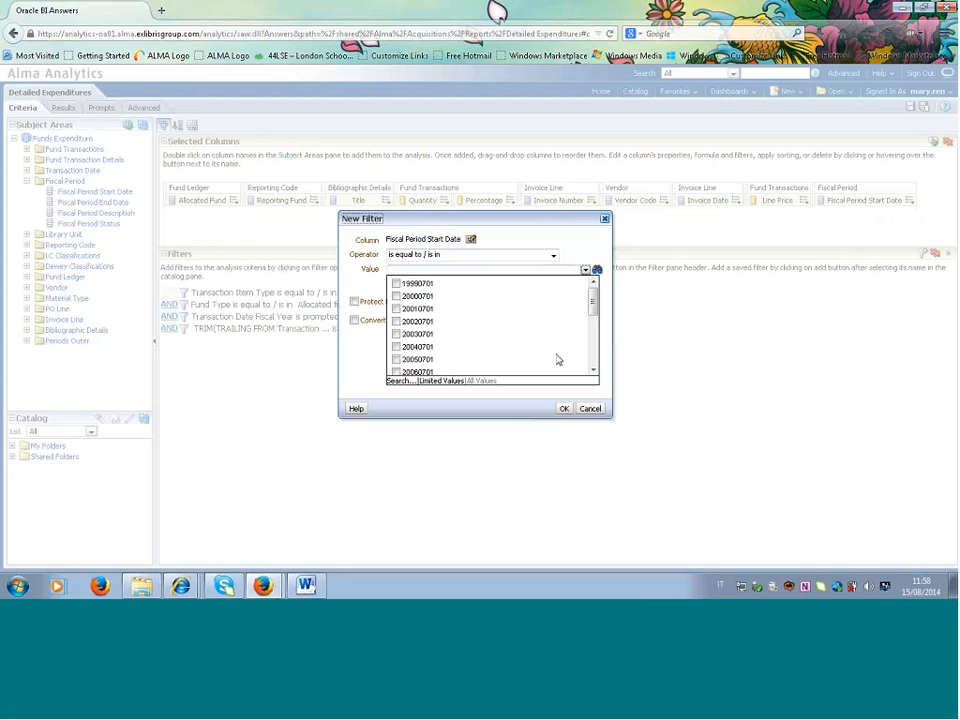
scroll(560, 349, down, 1)
scroll(559, 344, down, 1)
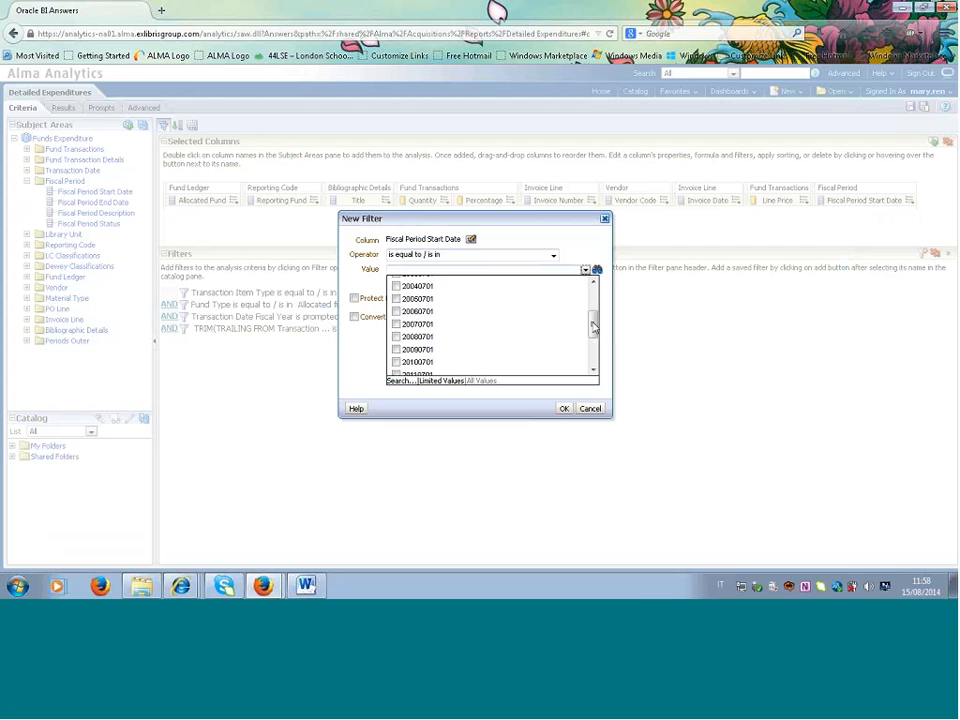
drag(593, 318, 593, 348)
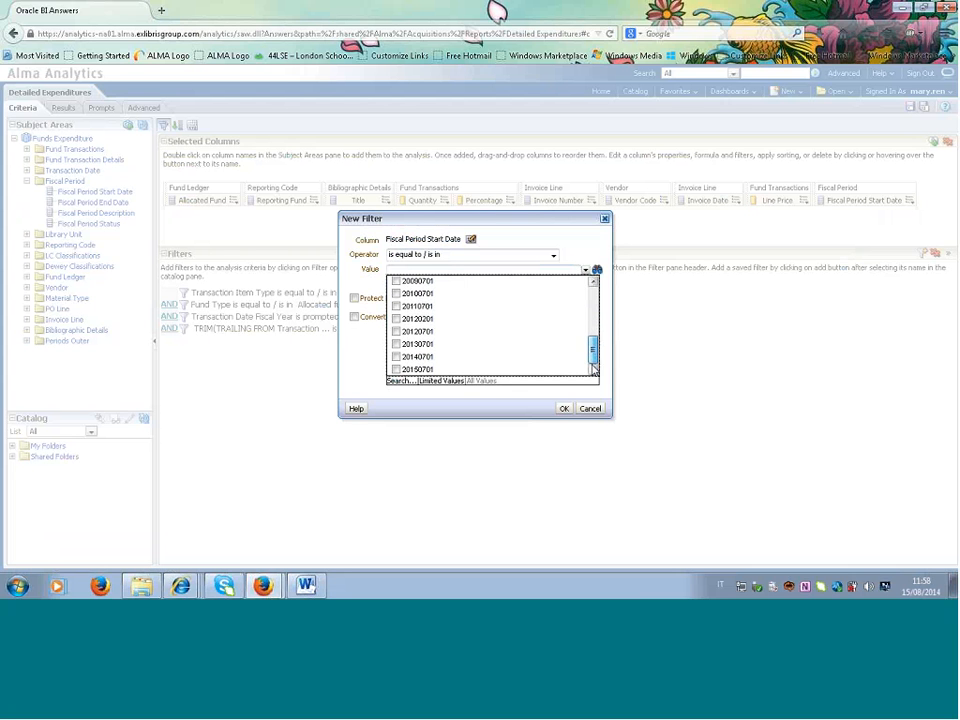
click(396, 357)
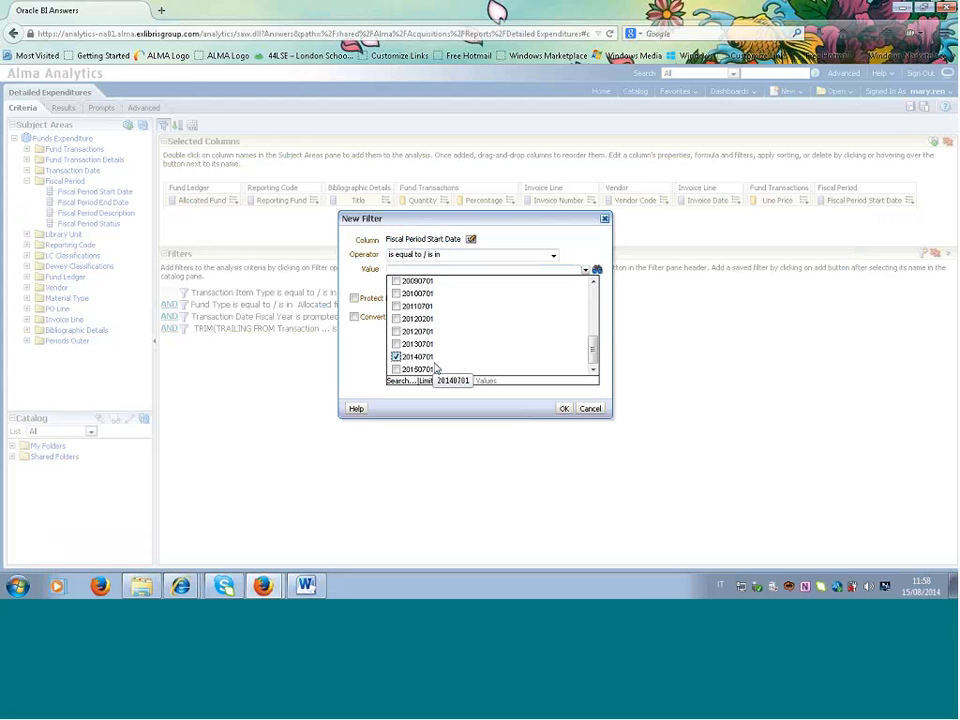
click(565, 410)
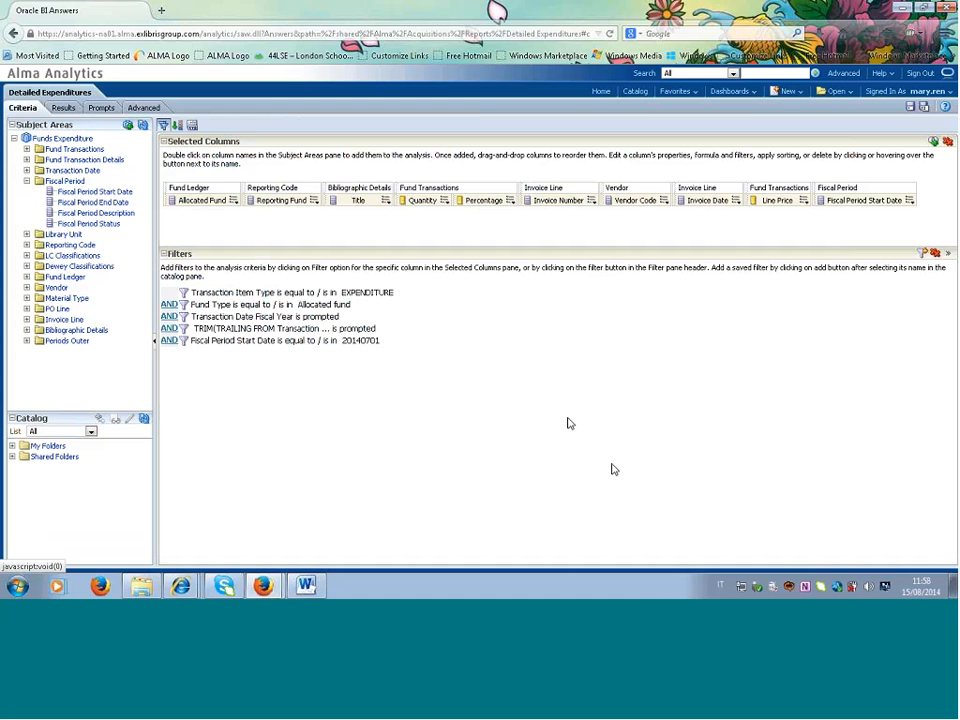
click(63, 110)
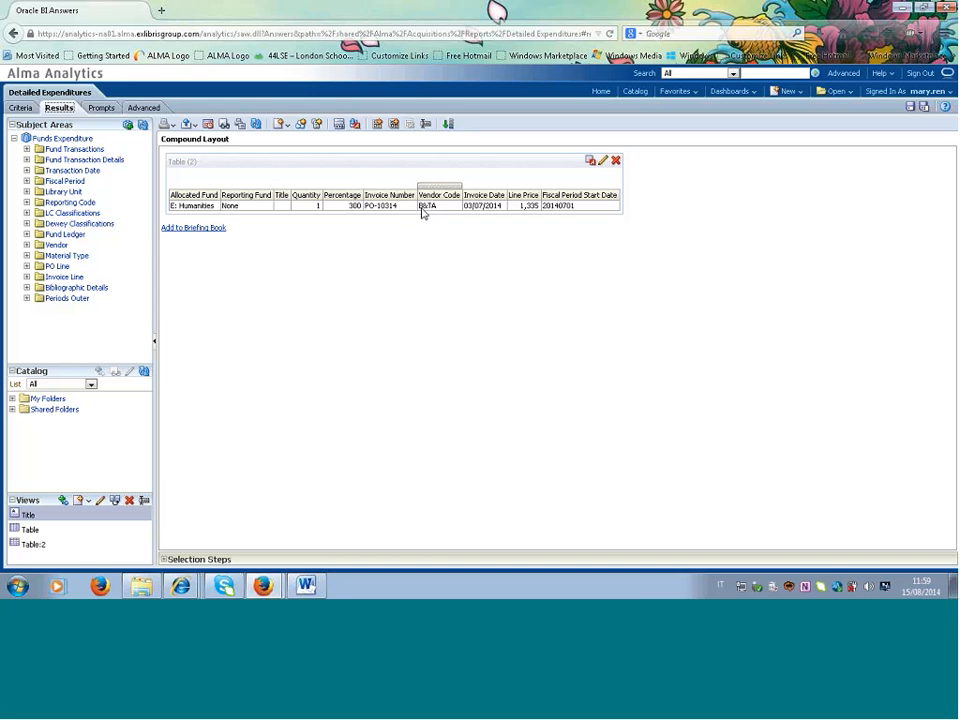
- Change the Fiscal Period Start Date filter value to 20130701 and look through the updated results table
click(21, 107)
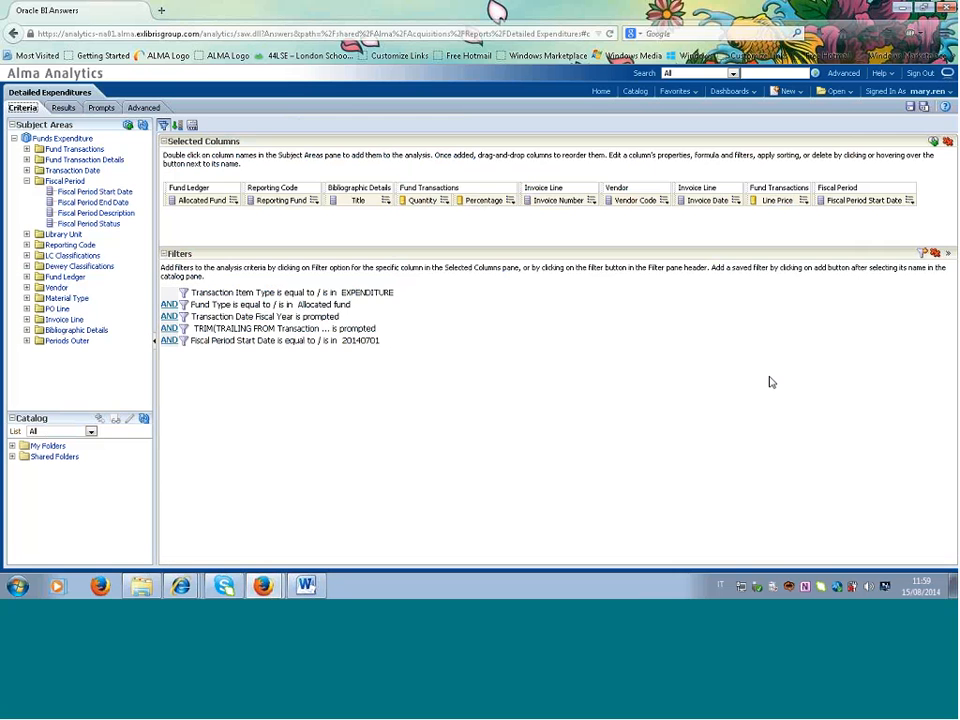
mouse_move(356, 343)
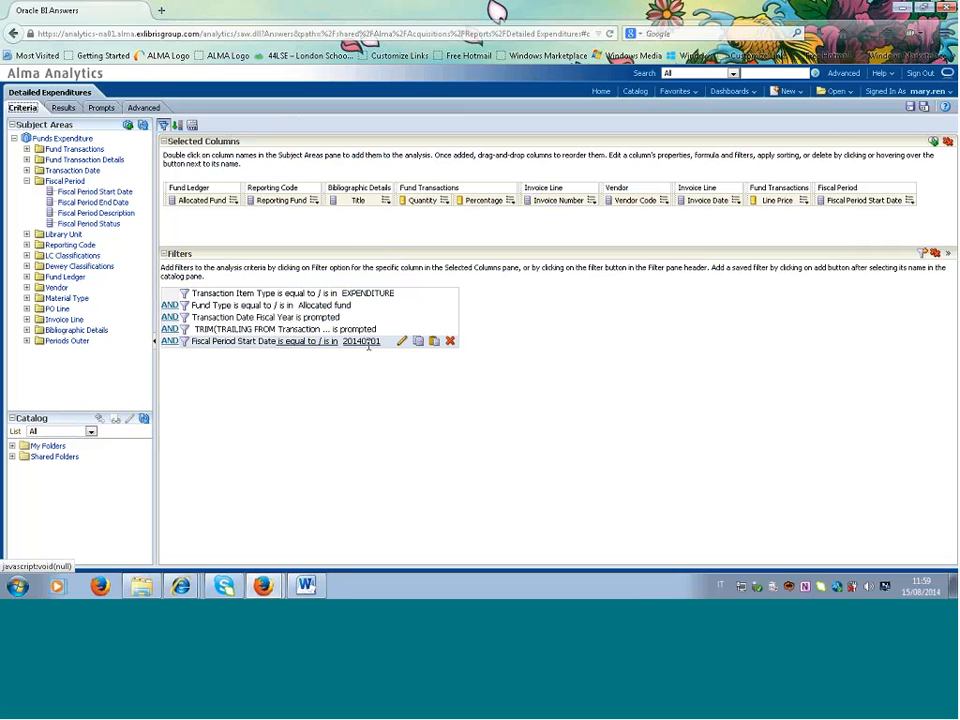
click(400, 342)
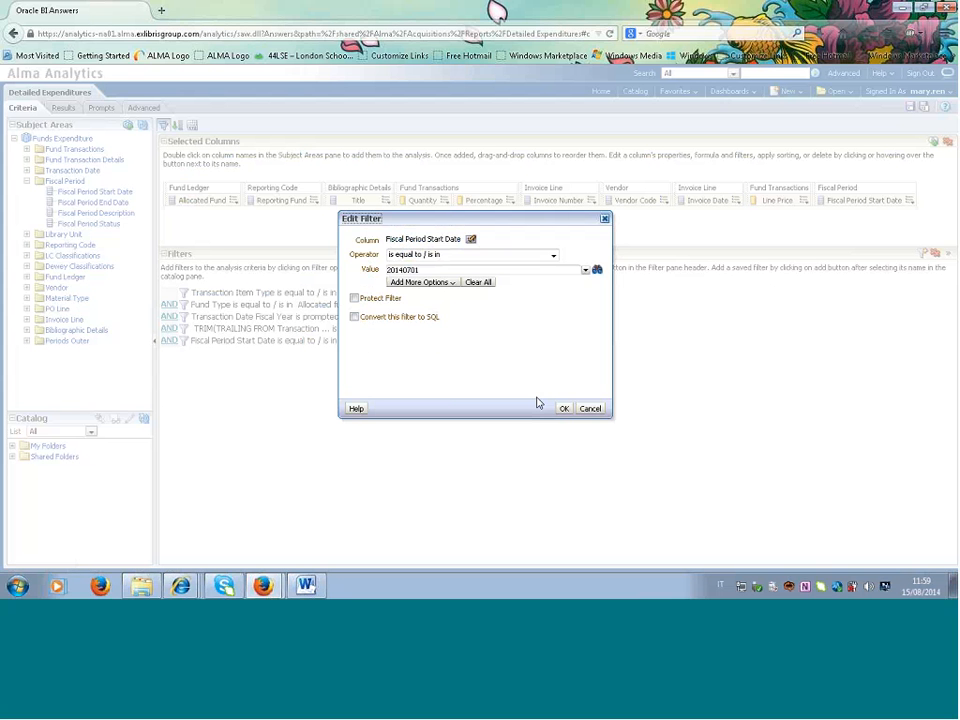
click(585, 270)
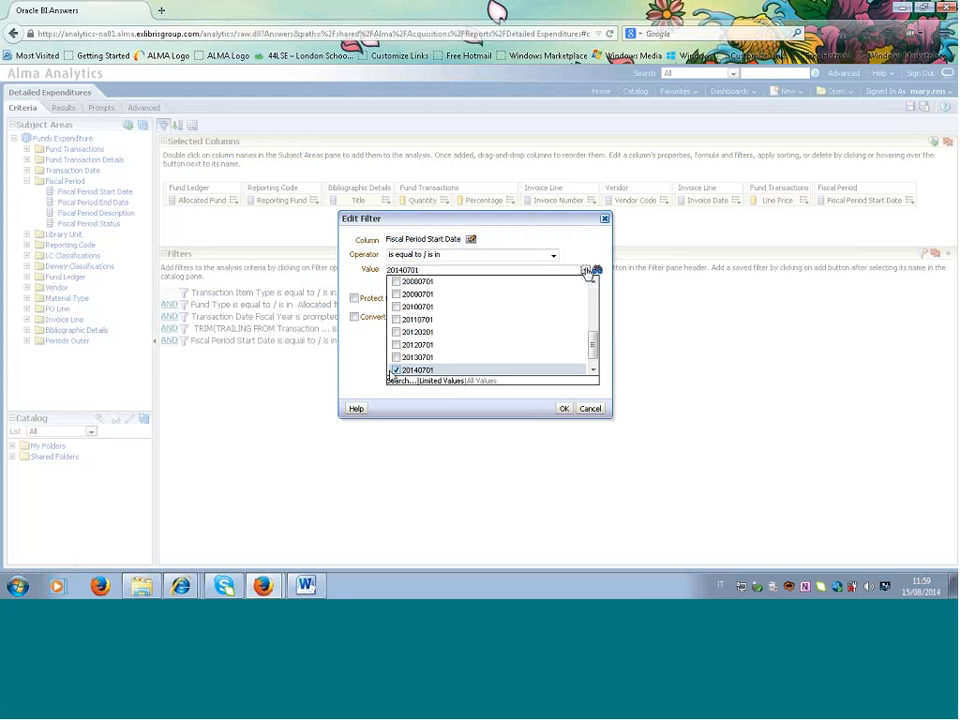
click(396, 358)
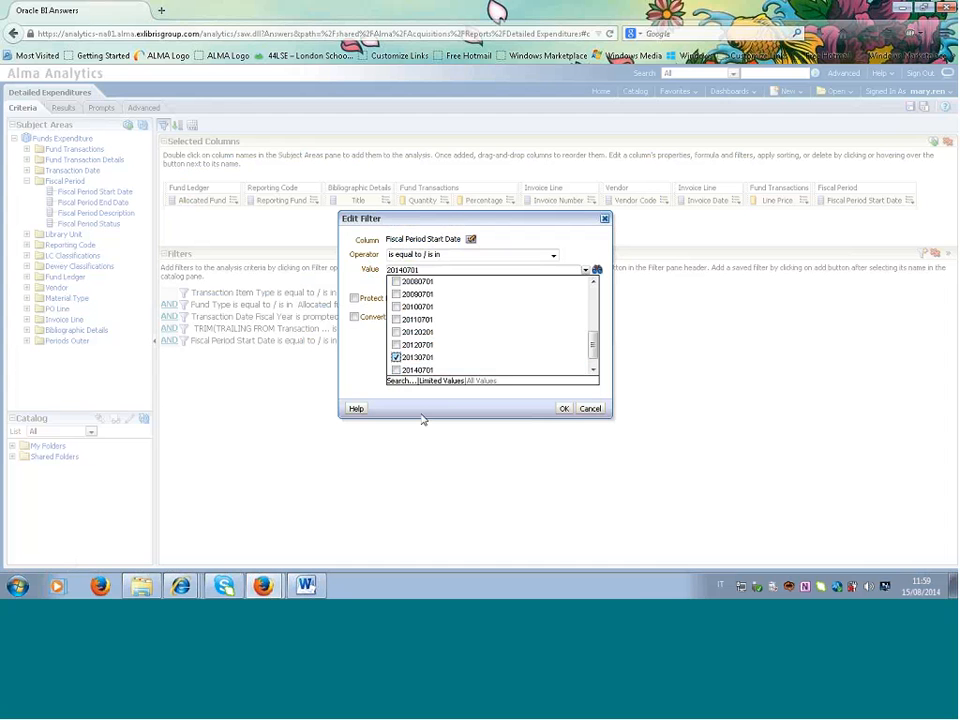
click(564, 409)
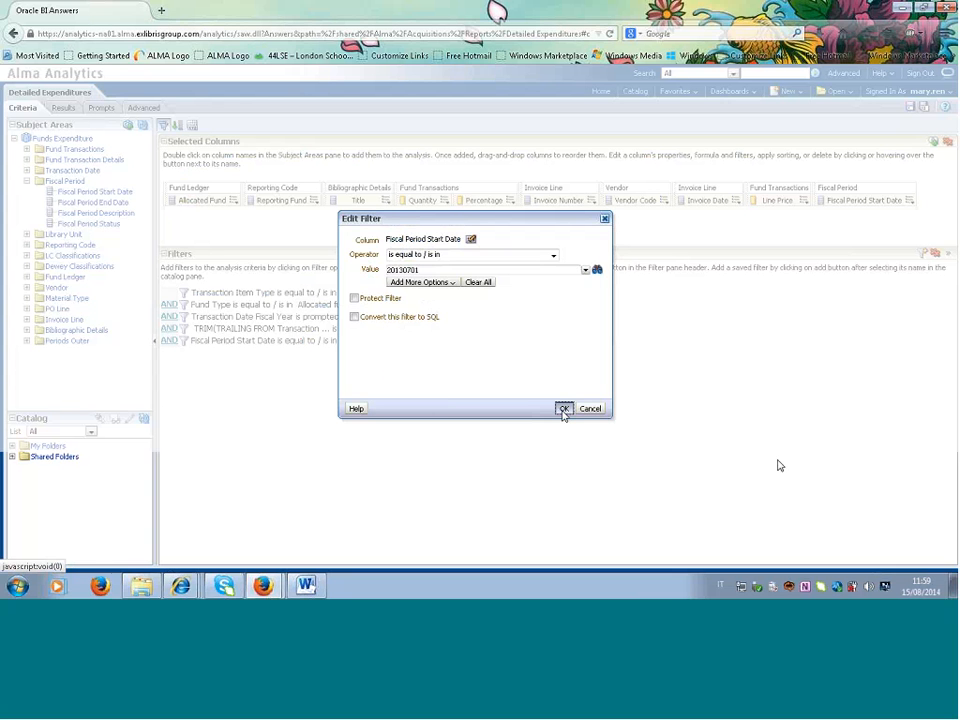
click(59, 107)
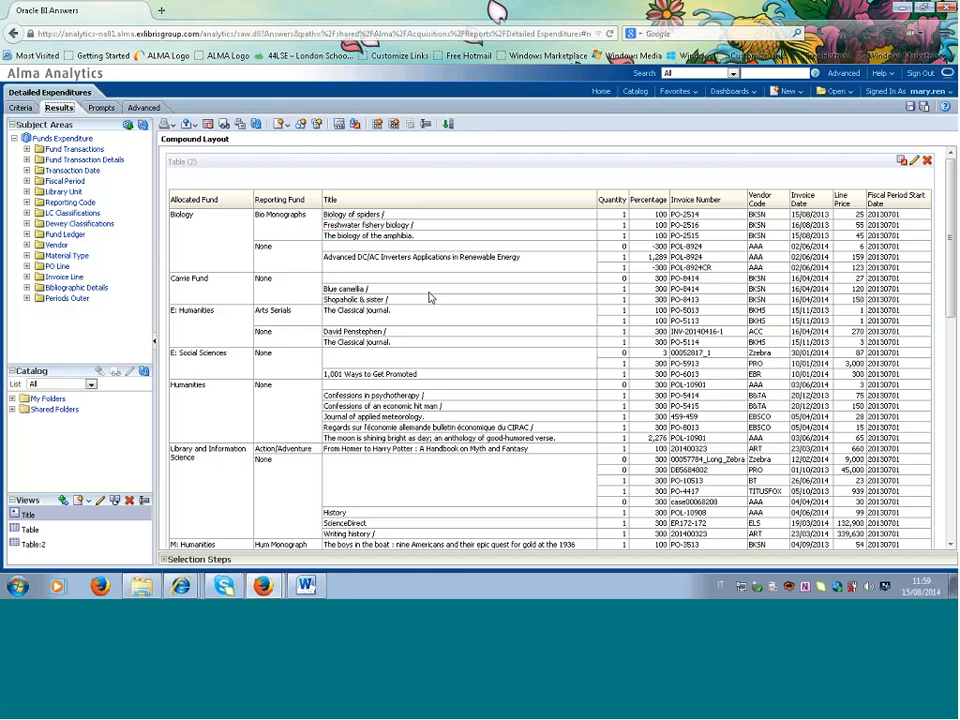
scroll(437, 289, down, 1)
scroll(437, 289, down, 3)
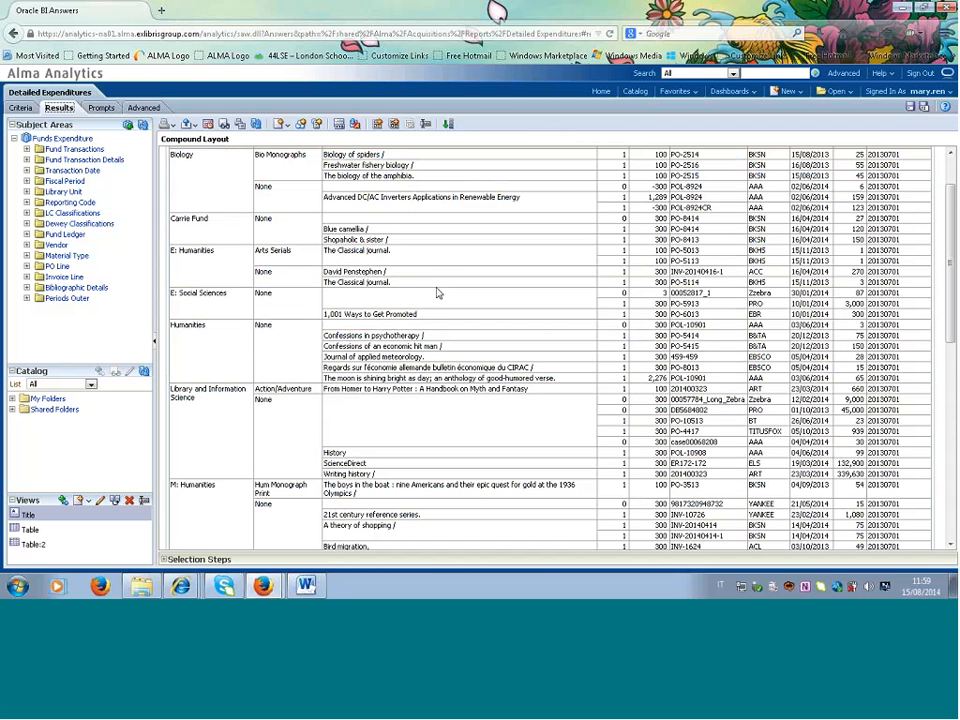
scroll(437, 292, up, 4)
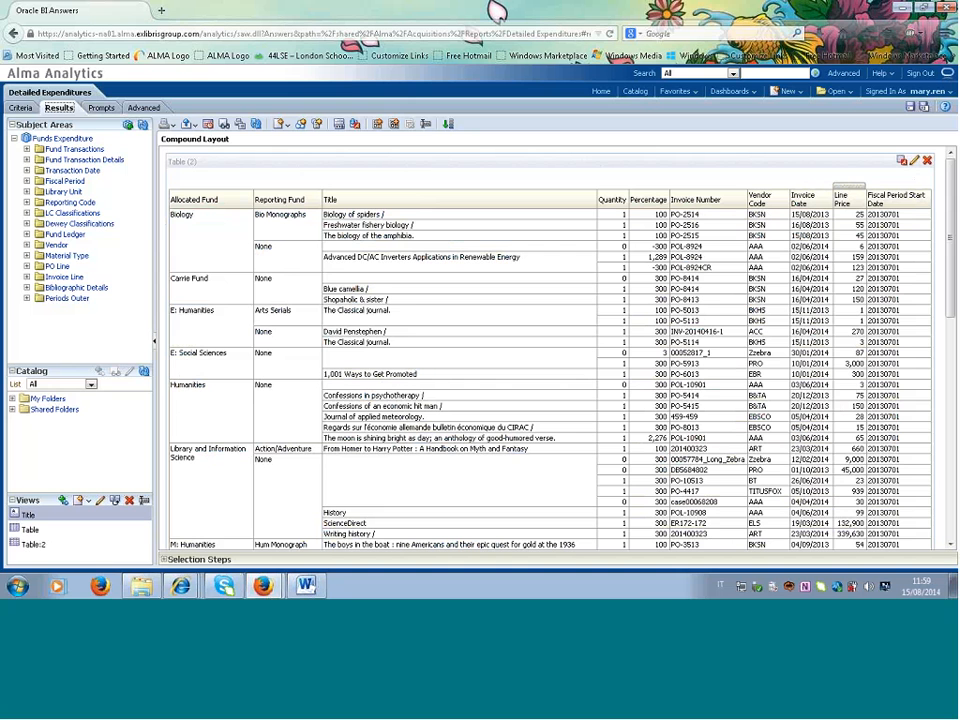
- Exclude the Fiscal Period Start Date column from the results table's layout and return to the compound layout
click(915, 162)
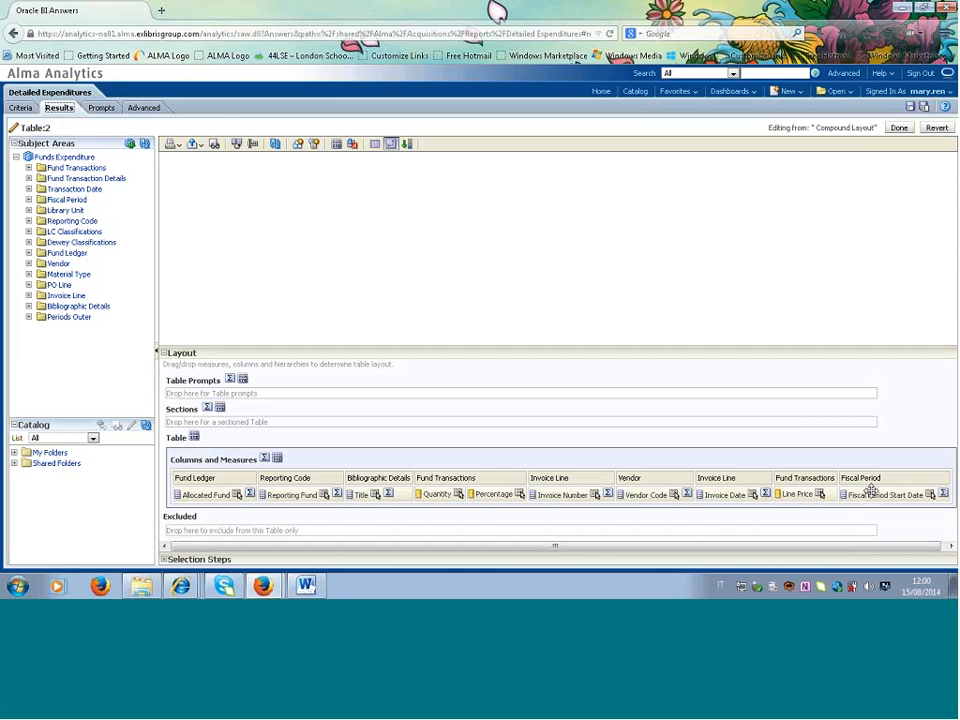
drag(872, 492, 846, 517)
drag(820, 528, 803, 536)
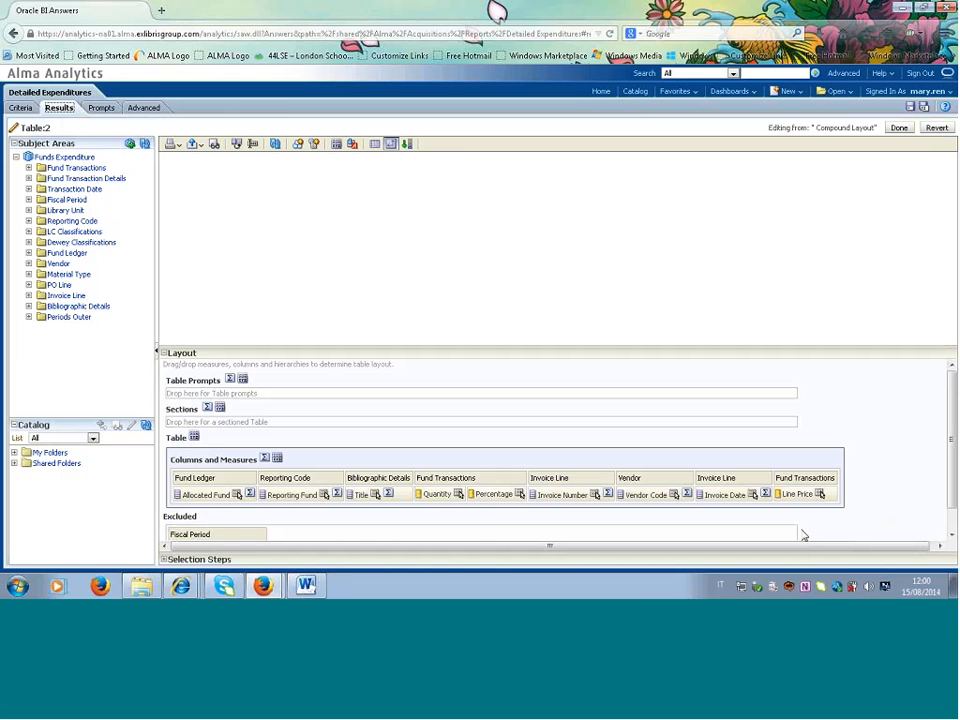
click(899, 130)
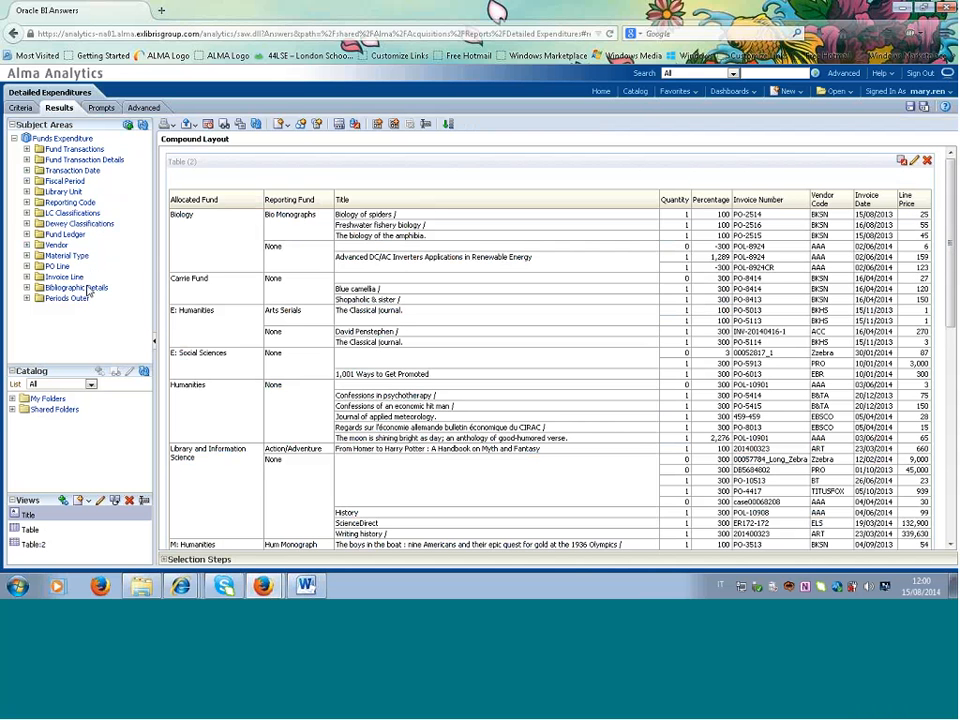
- Add Invoice Line Total Price from Fund Transactions after Line Price in the criteria and display the results
click(27, 277)
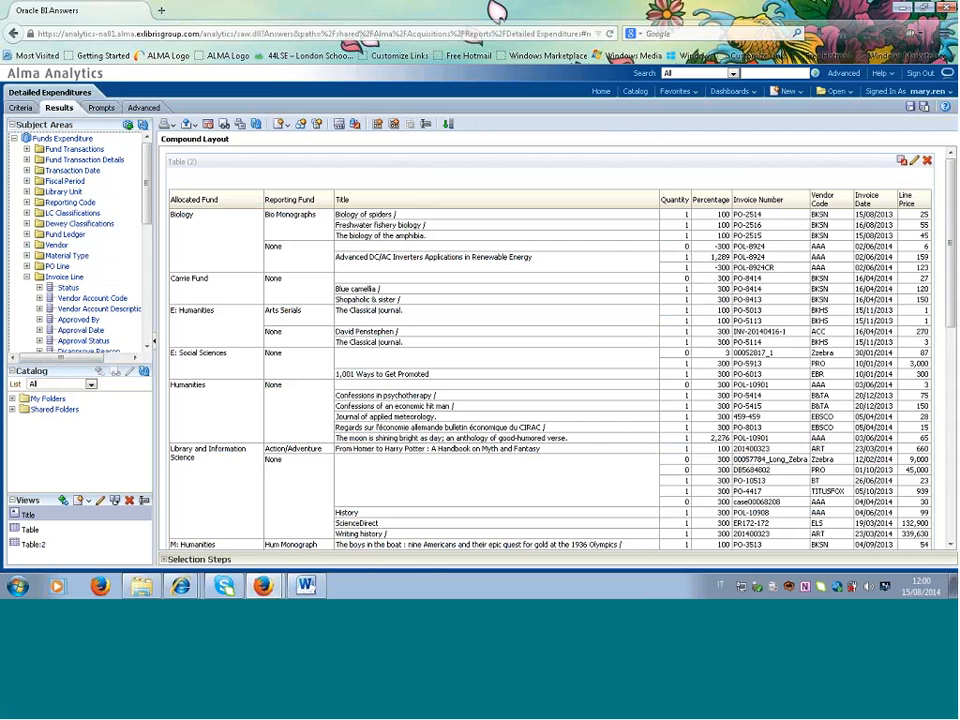
click(22, 107)
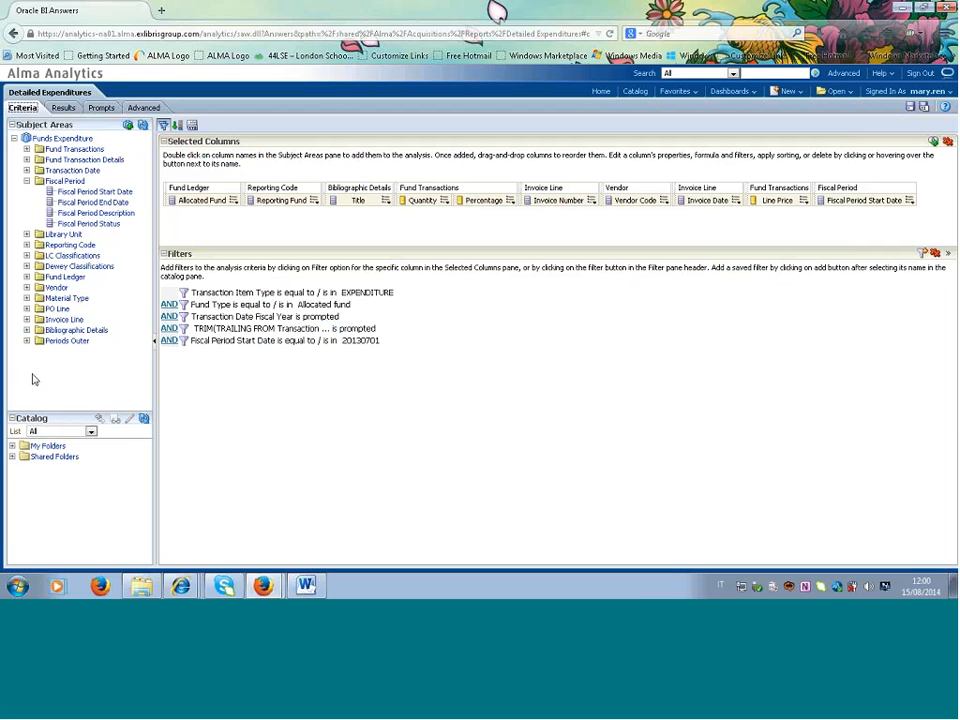
click(27, 181)
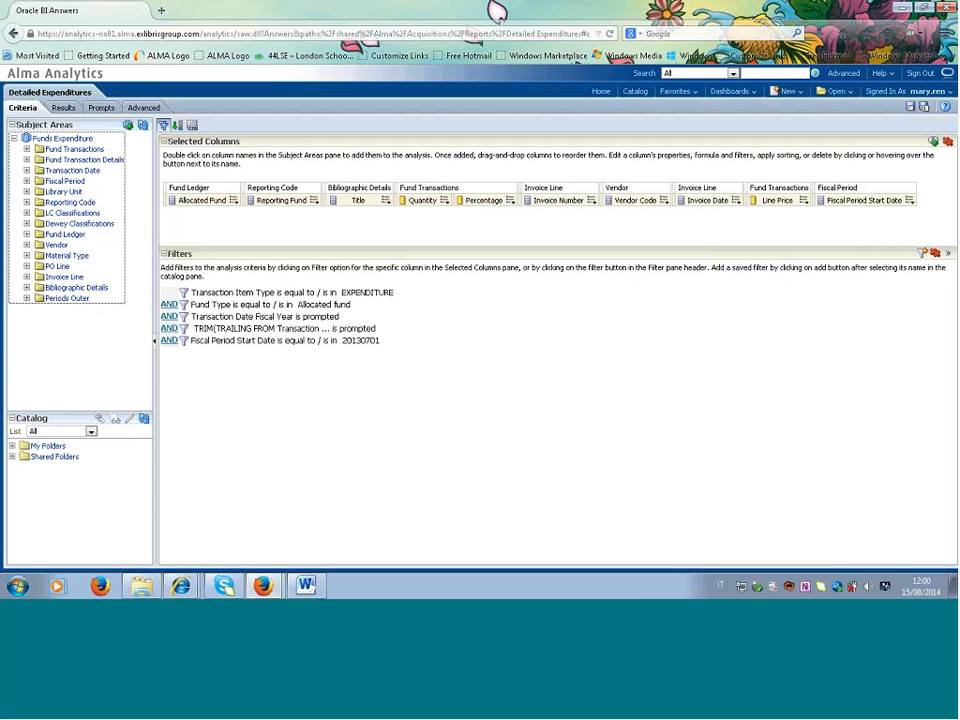
click(27, 149)
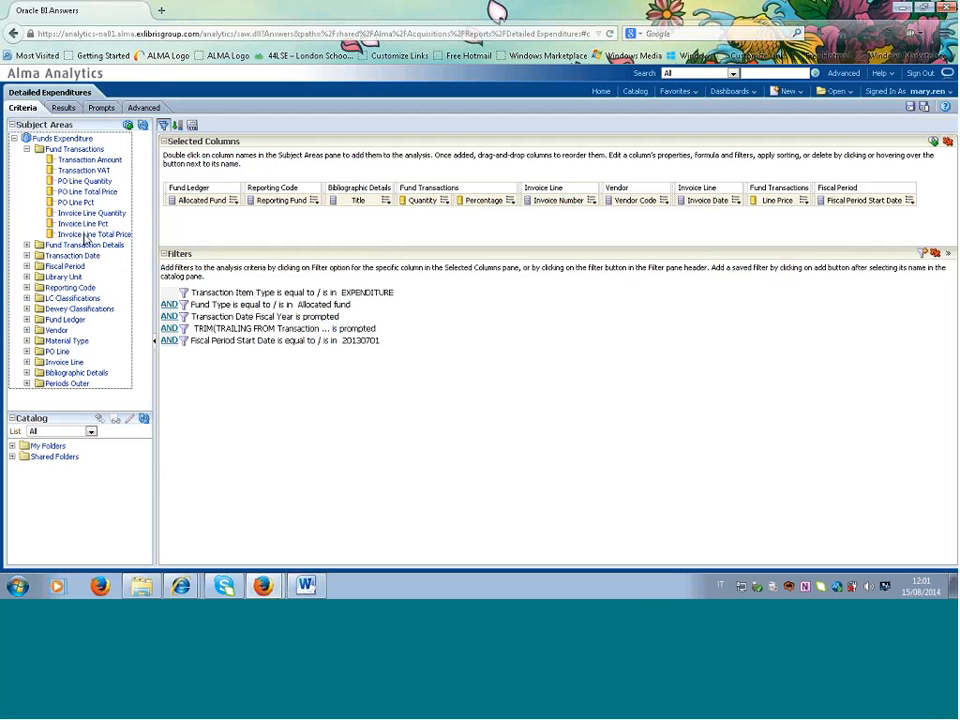
drag(86, 238, 812, 200)
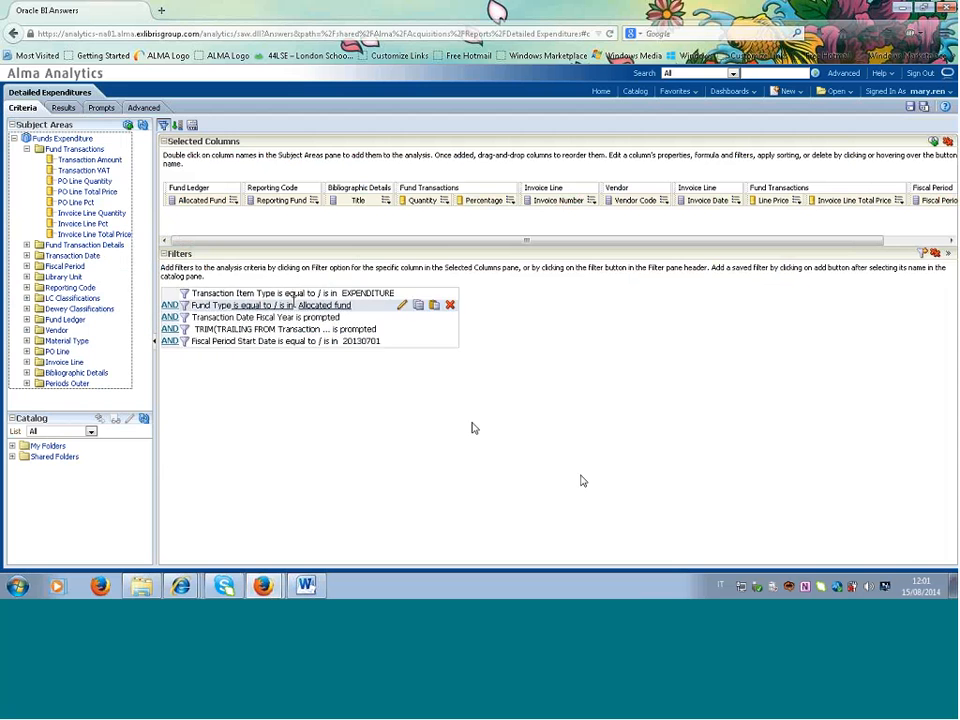
click(62, 107)
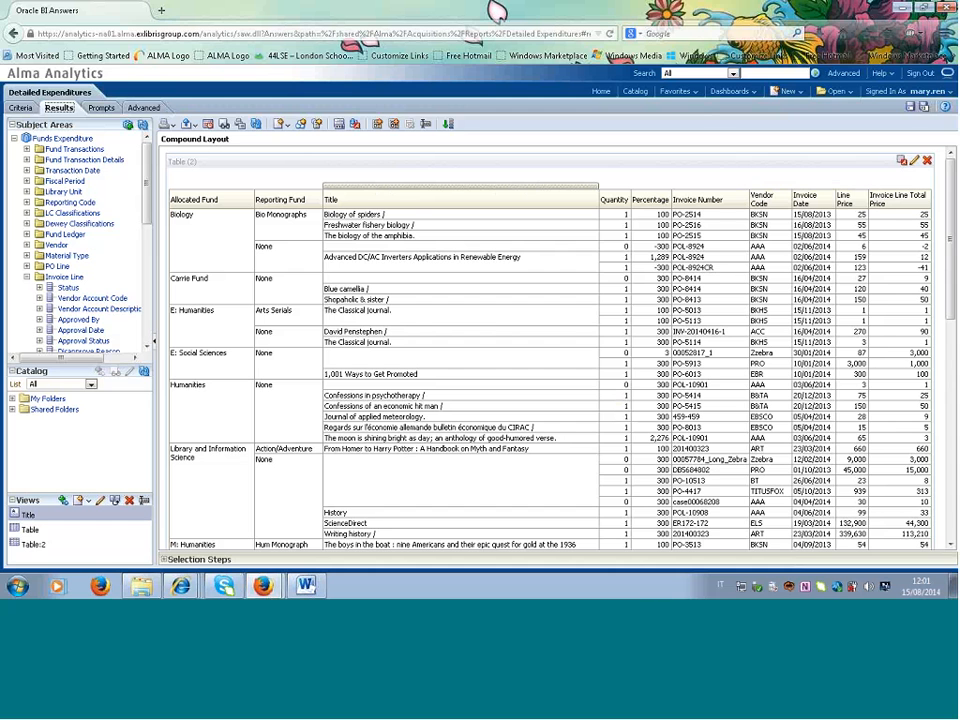
- Add the Invoice Line Status column after Invoice Line Total Price in the analysis criteria
click(19, 110)
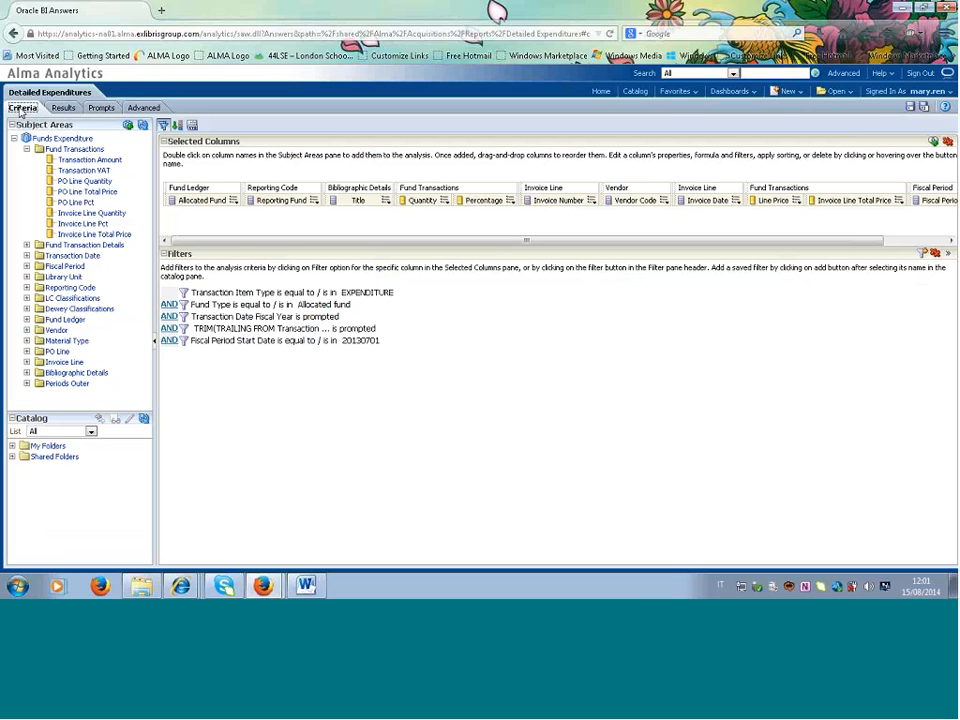
click(26, 362)
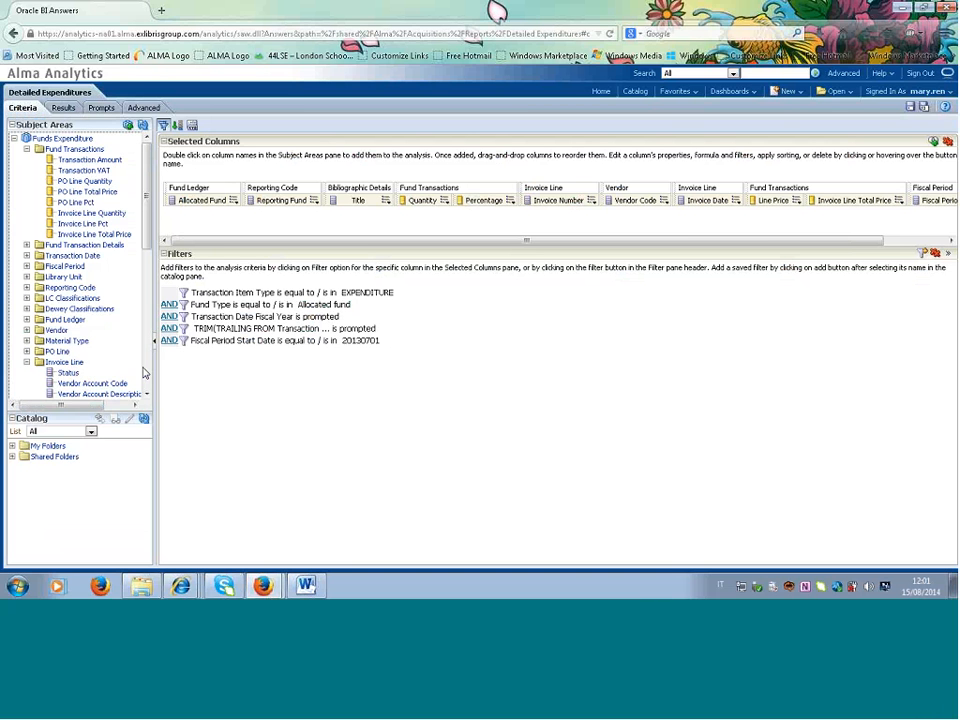
drag(147, 214, 146, 254)
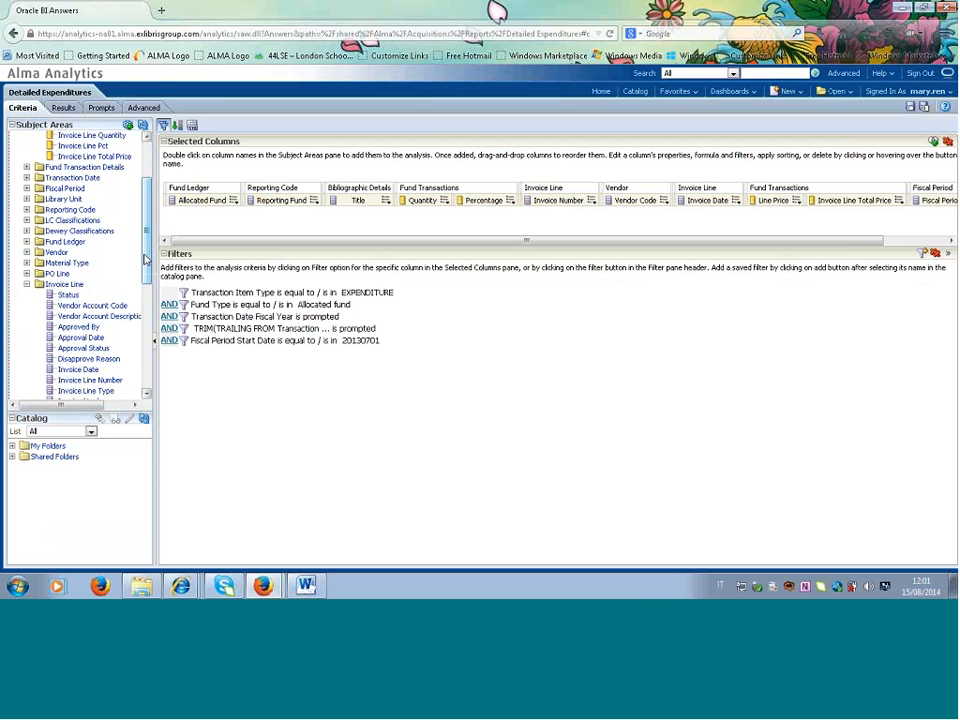
drag(68, 295, 908, 206)
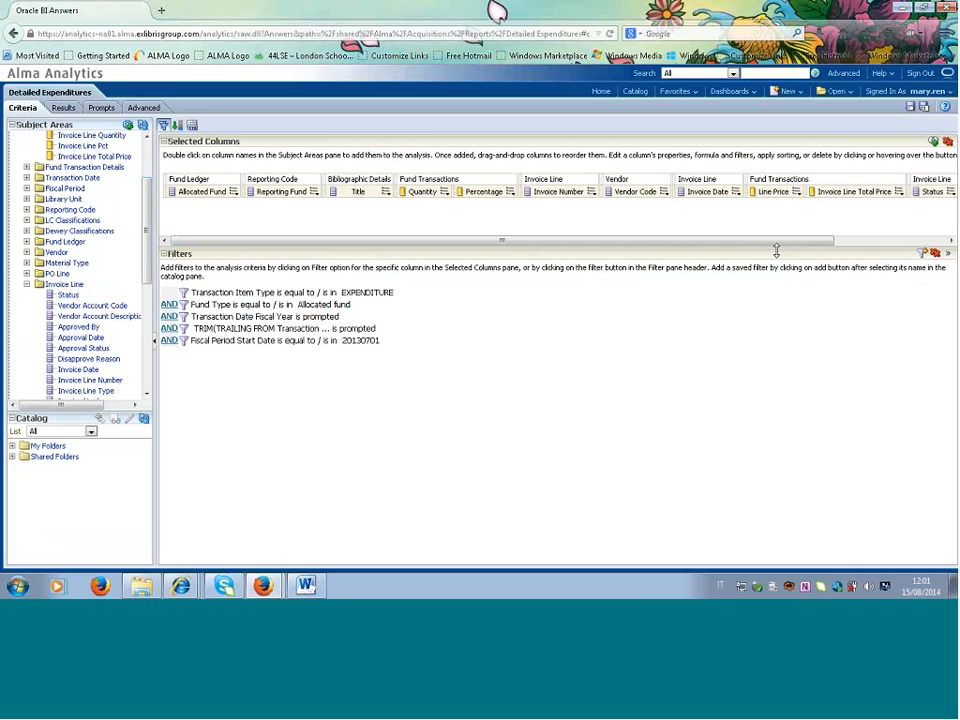
- Filter the invoice line Status to be equal to READY and review the resulting table
drag(774, 243, 887, 243)
click(842, 192)
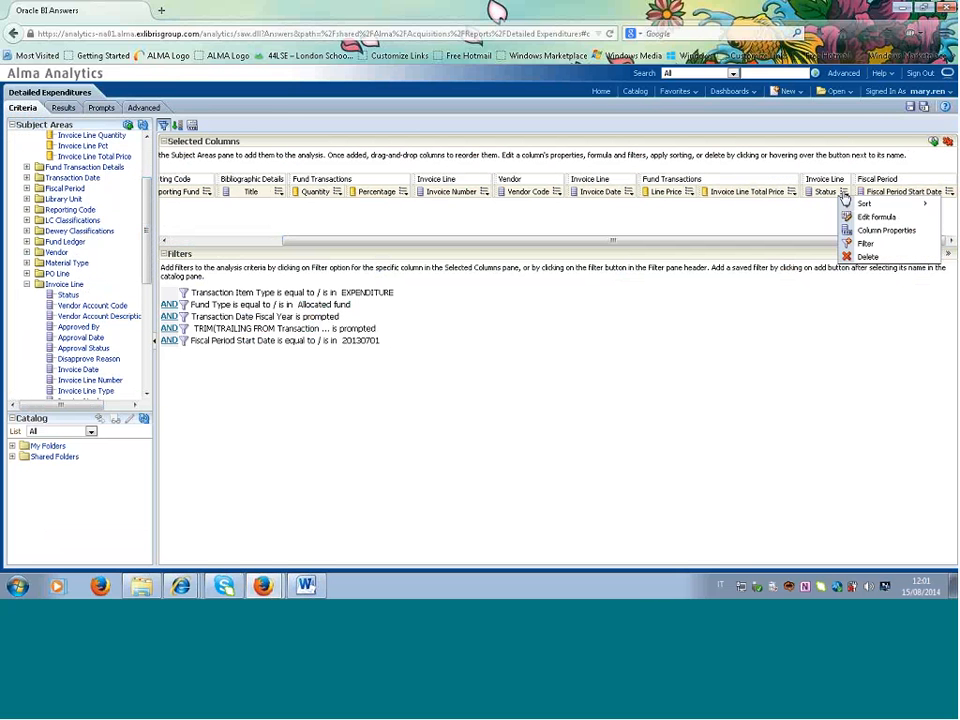
click(862, 218)
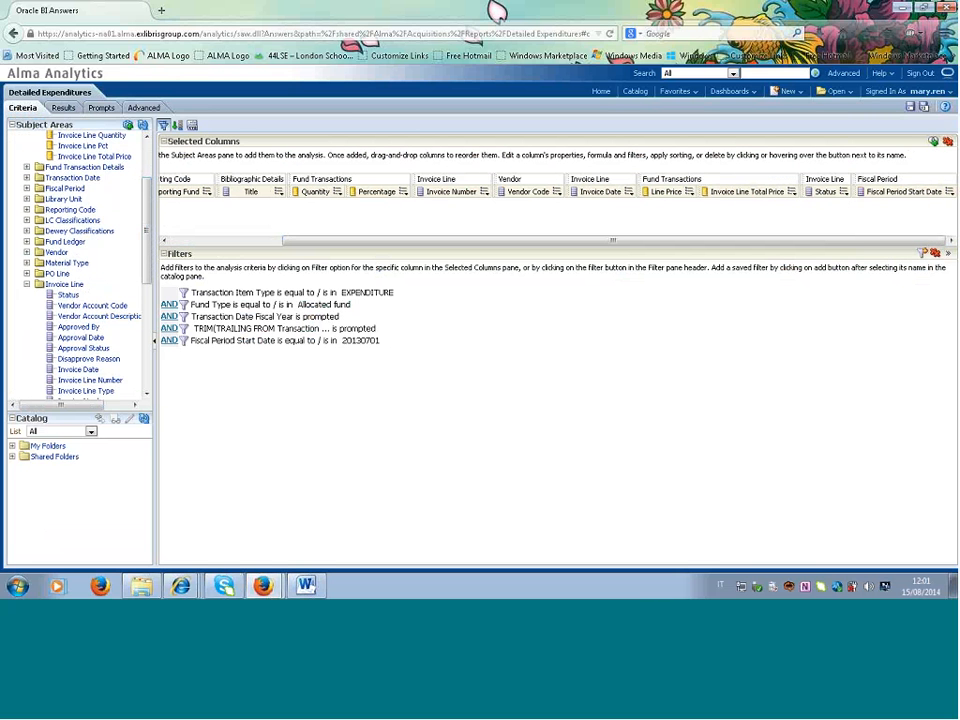
click(843, 192)
click(865, 243)
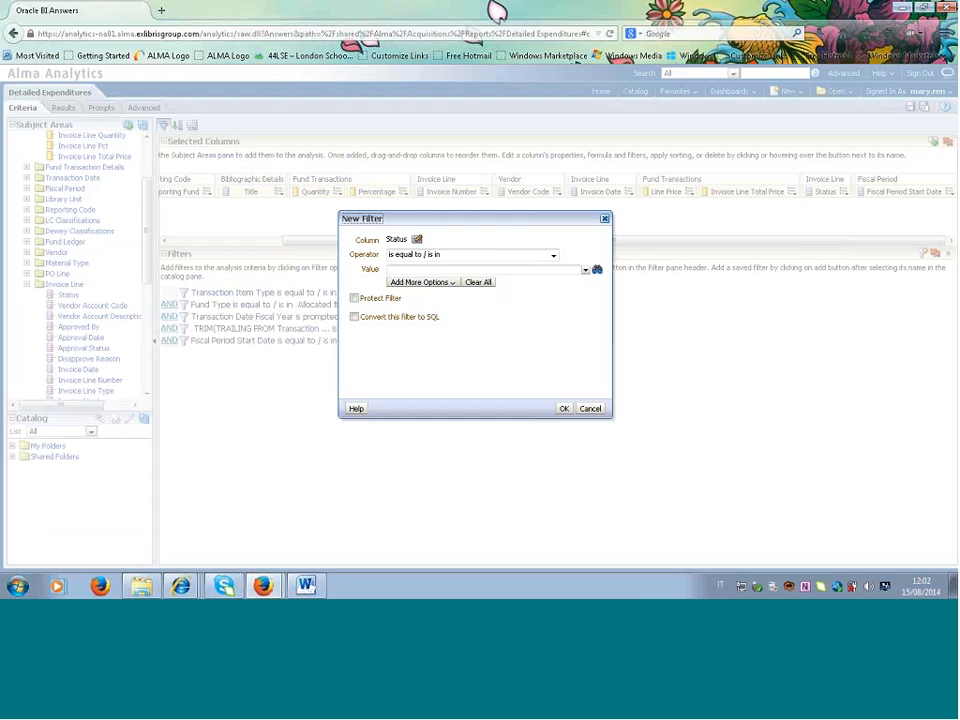
click(586, 271)
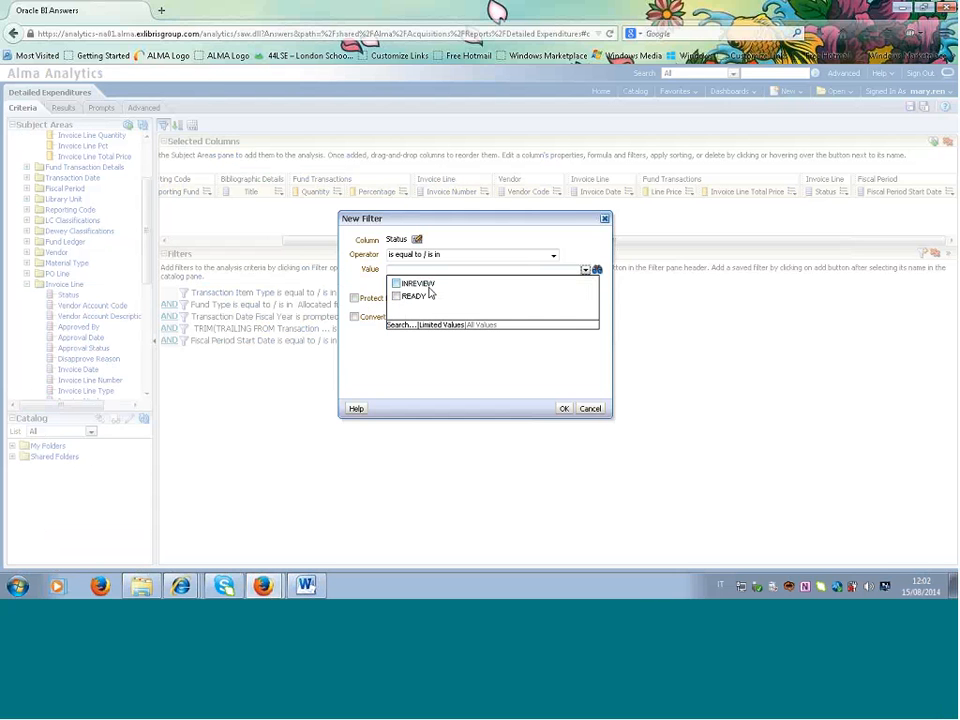
click(396, 297)
click(563, 408)
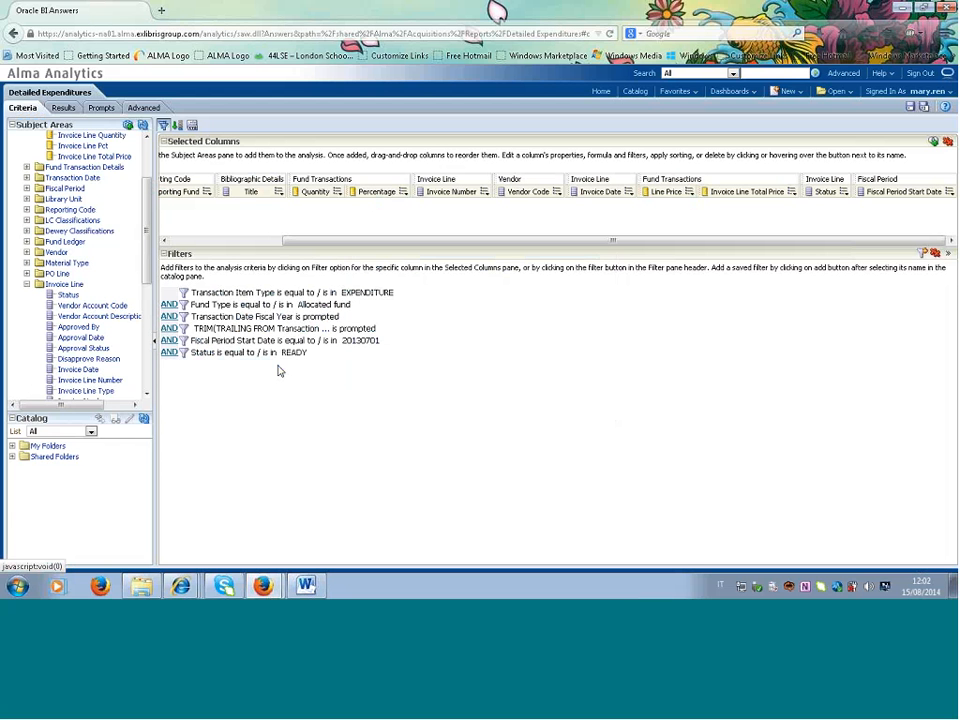
click(62, 108)
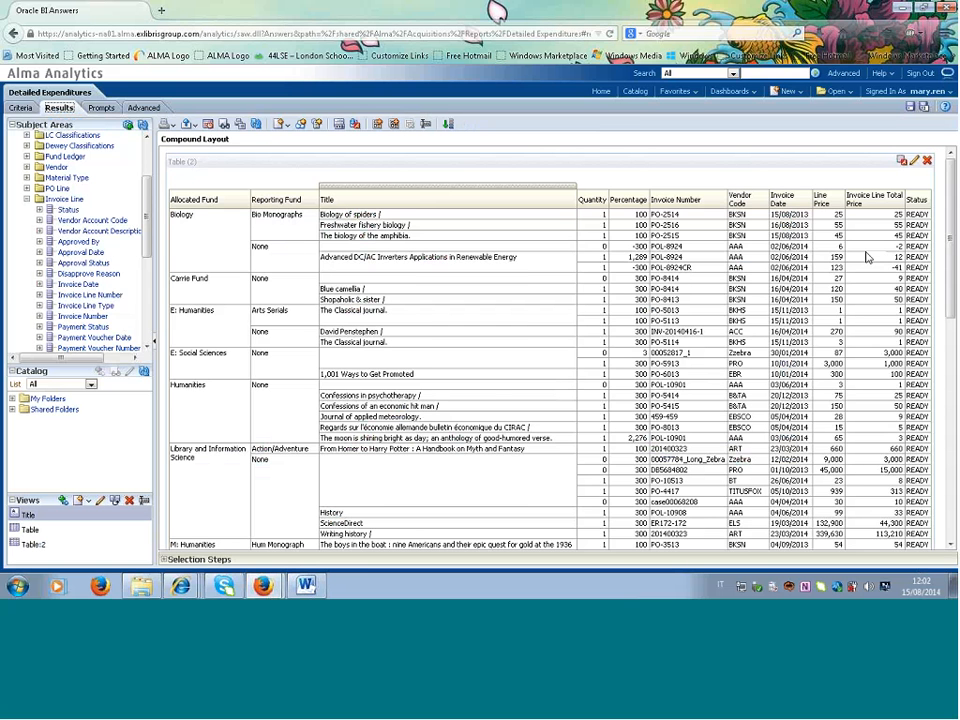
scroll(830, 436, down, 2)
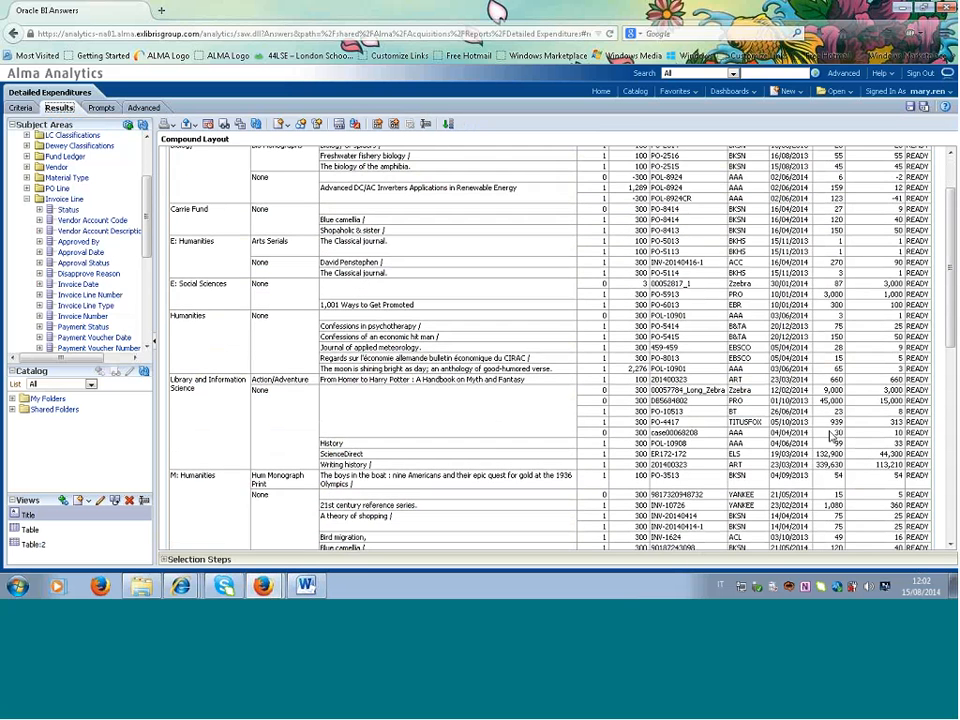
scroll(830, 436, up, 2)
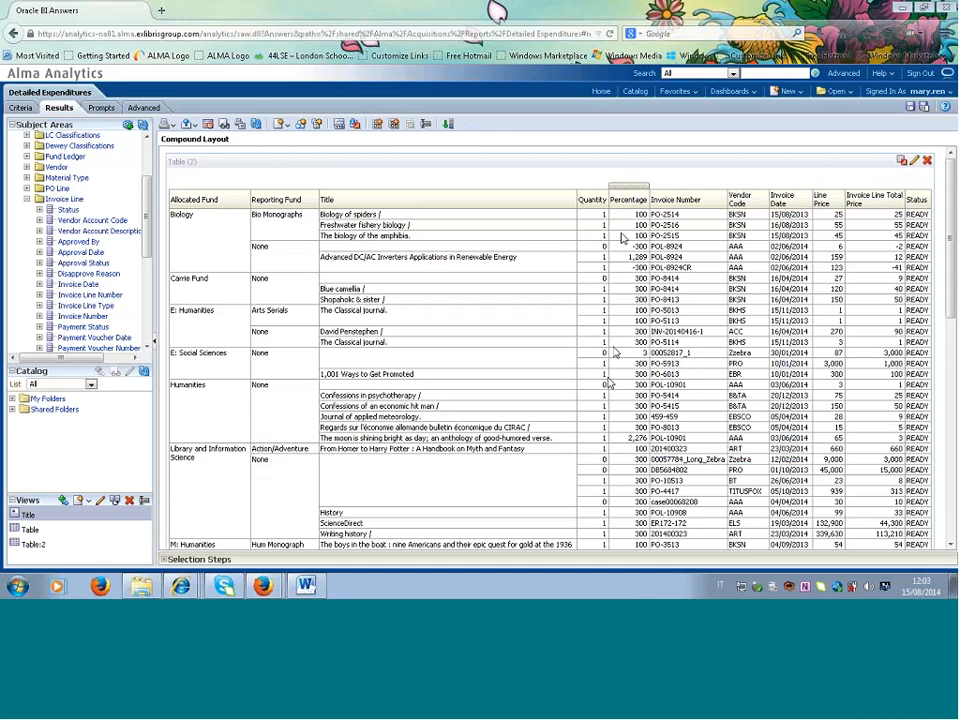
- Exclude Percentage, Line Price and Status from the results table's layout and return to the compound layout
click(914, 163)
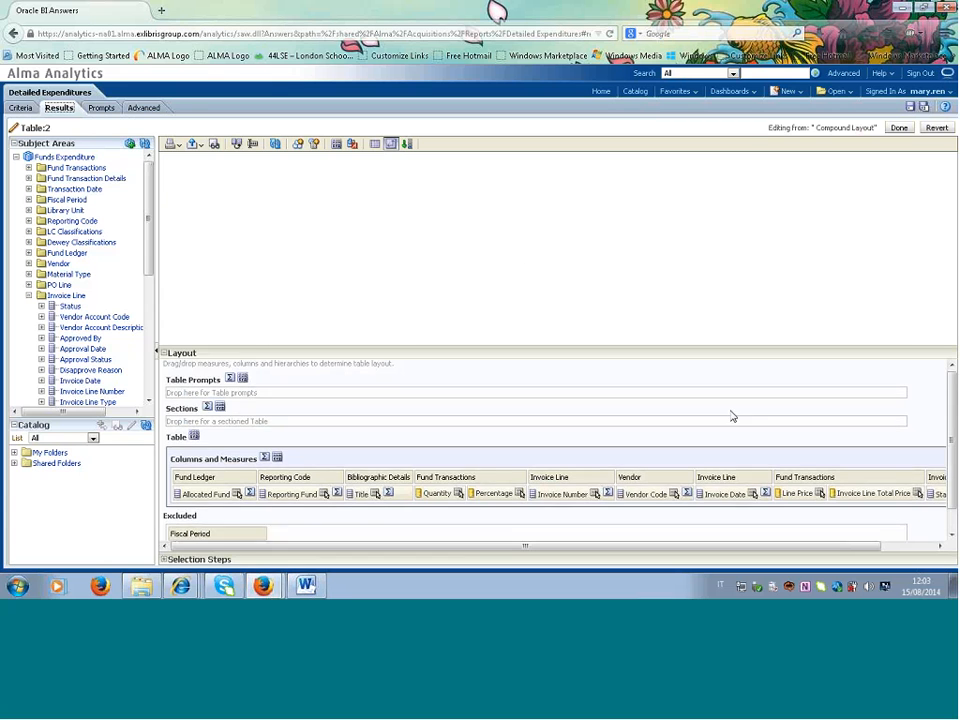
scroll(732, 418, down, 1)
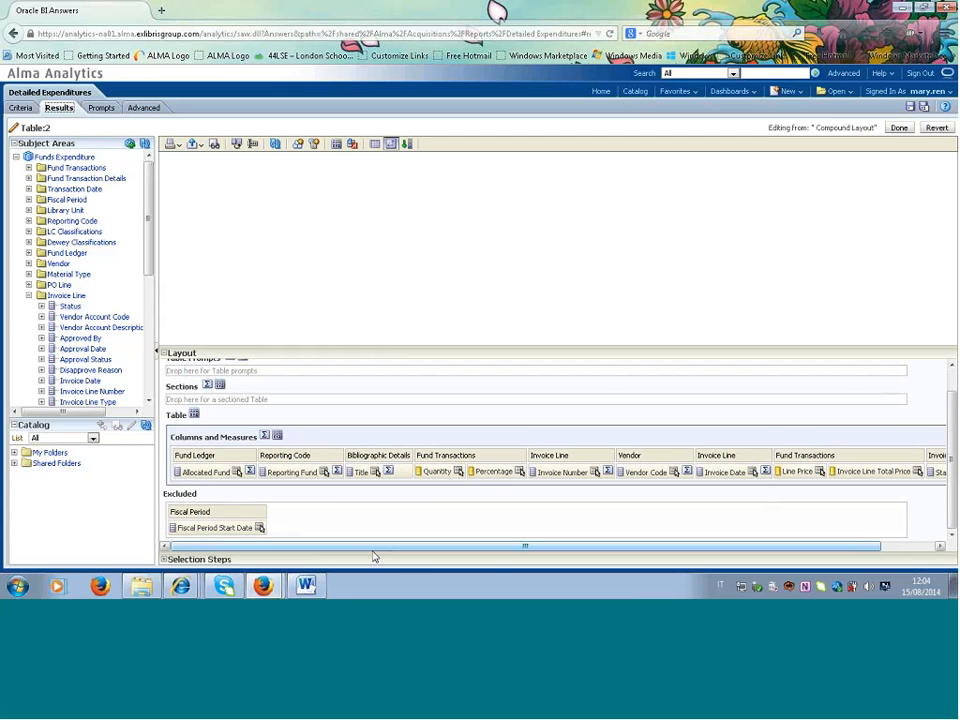
drag(373, 554, 492, 556)
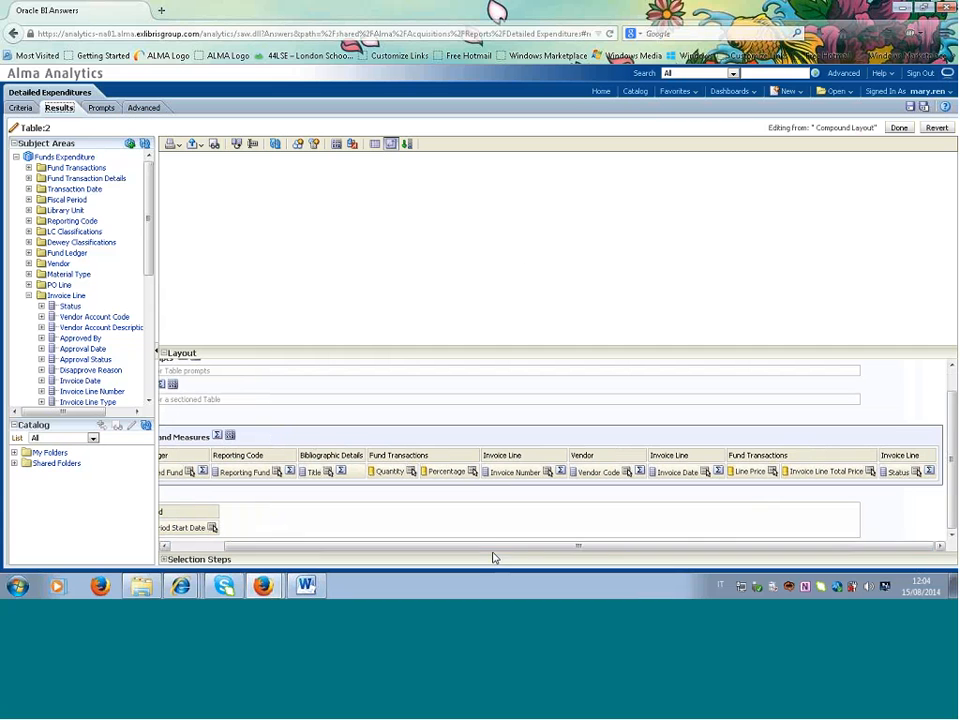
drag(450, 467, 393, 520)
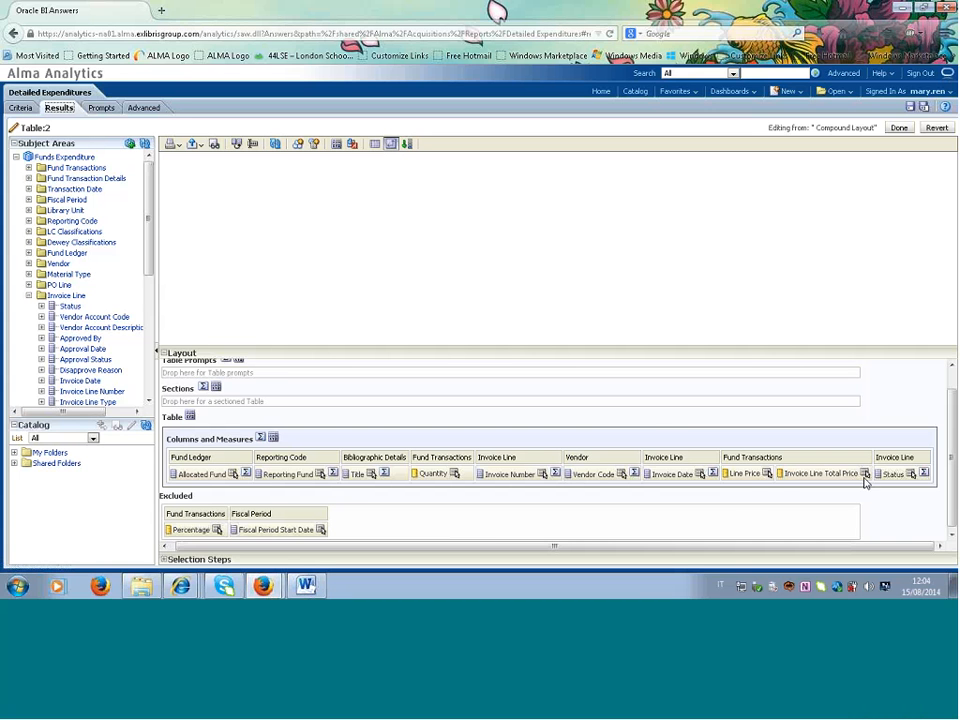
drag(760, 471, 549, 527)
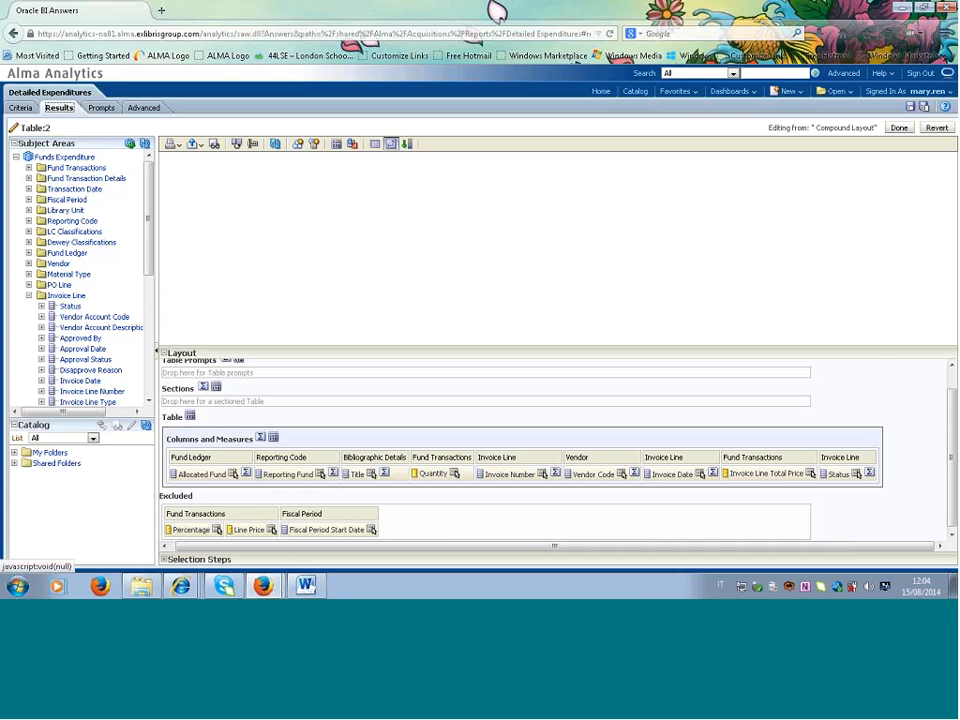
drag(832, 473, 572, 525)
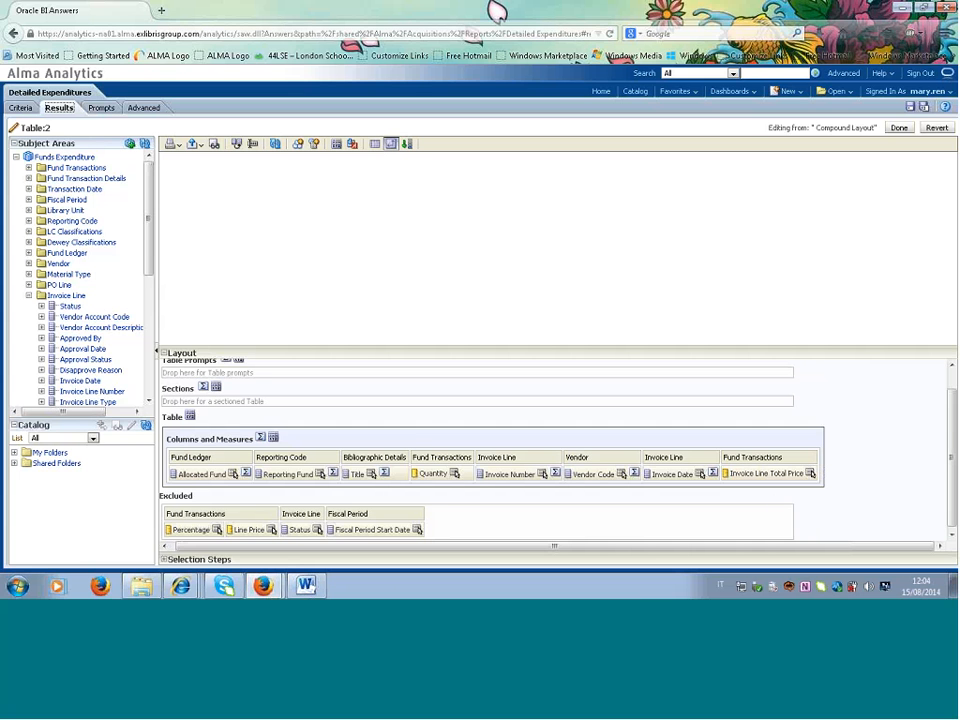
click(898, 127)
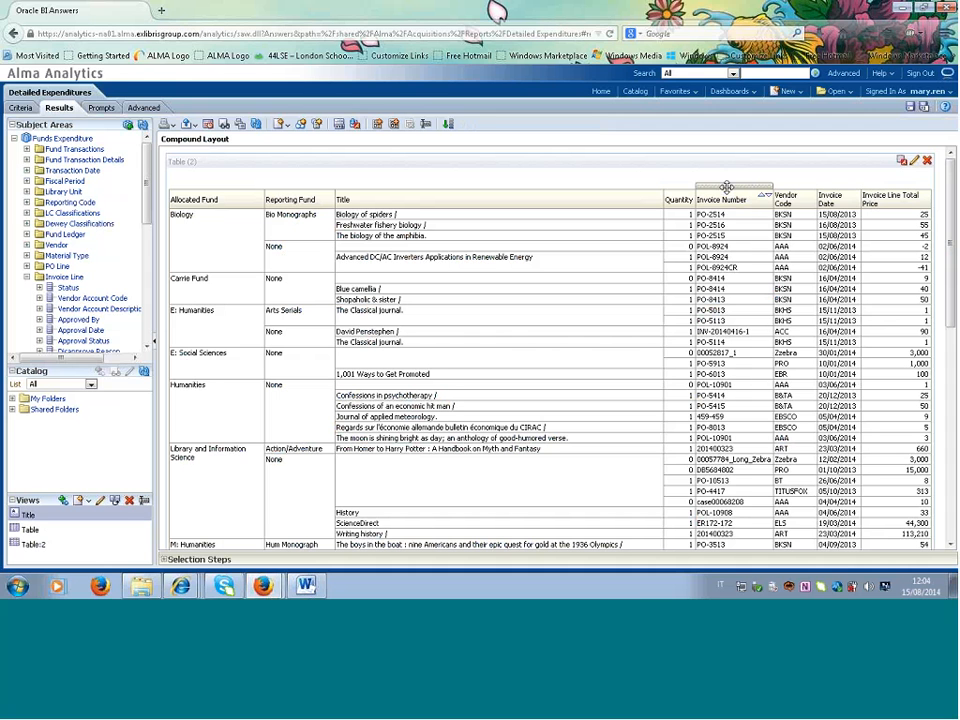
- Move Invoice Number to the first column of the results table and review the regrouped rows
drag(726, 187, 174, 195)
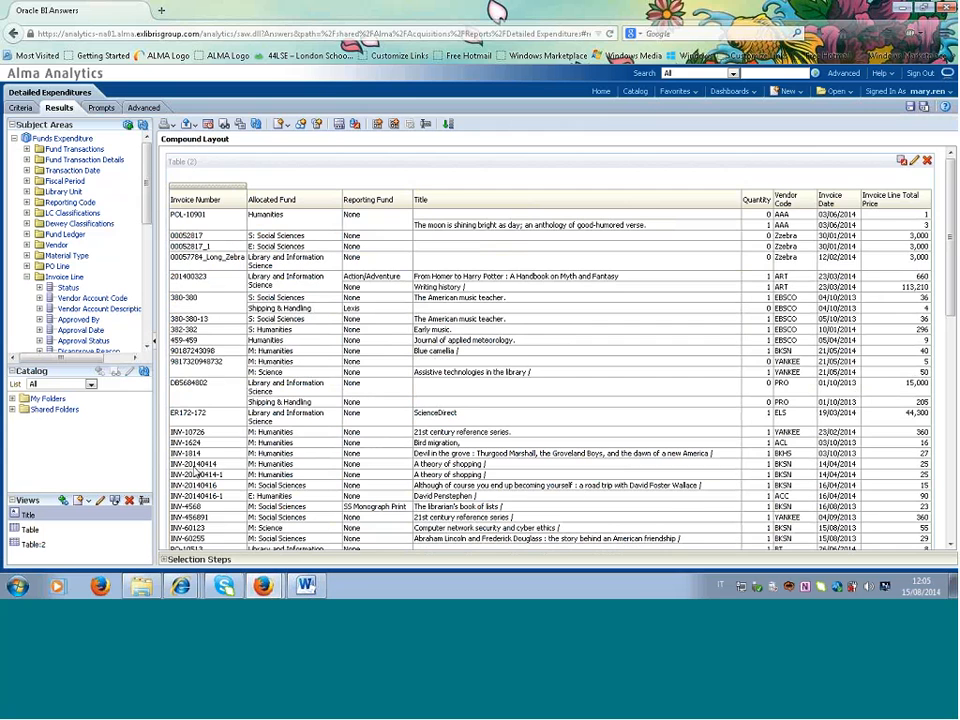
scroll(196, 474, down, 3)
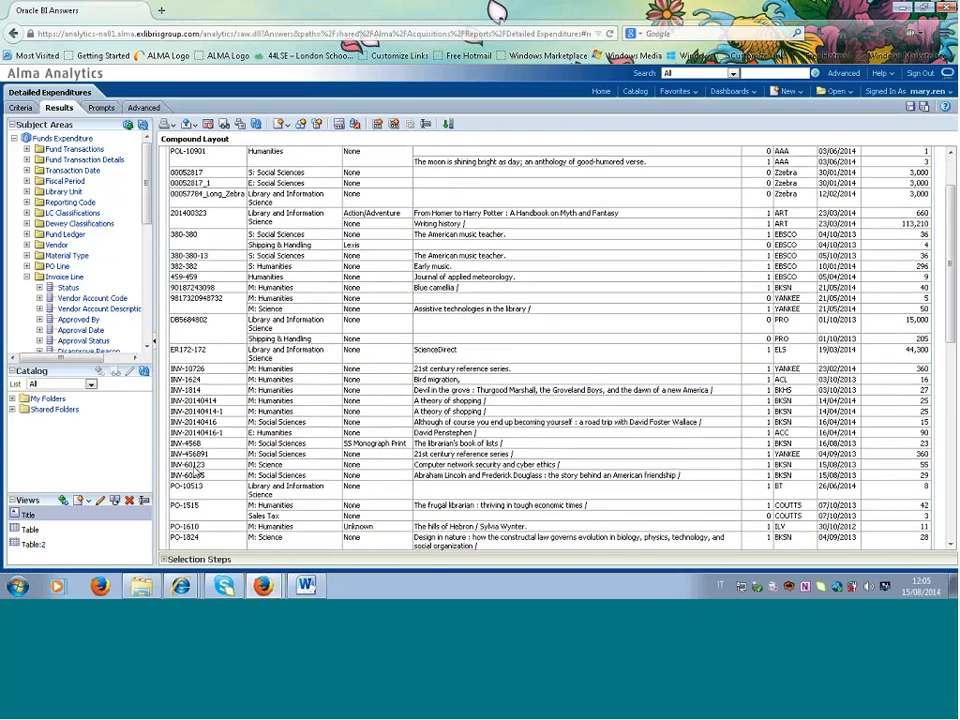
scroll(196, 474, down, 4)
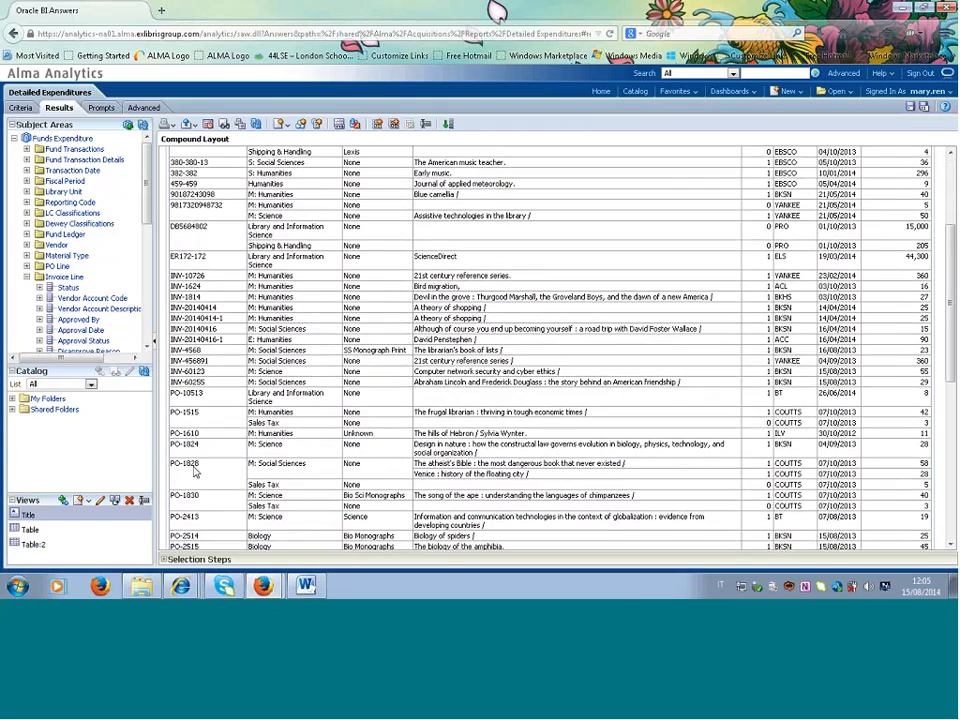
scroll(196, 474, up, 5)
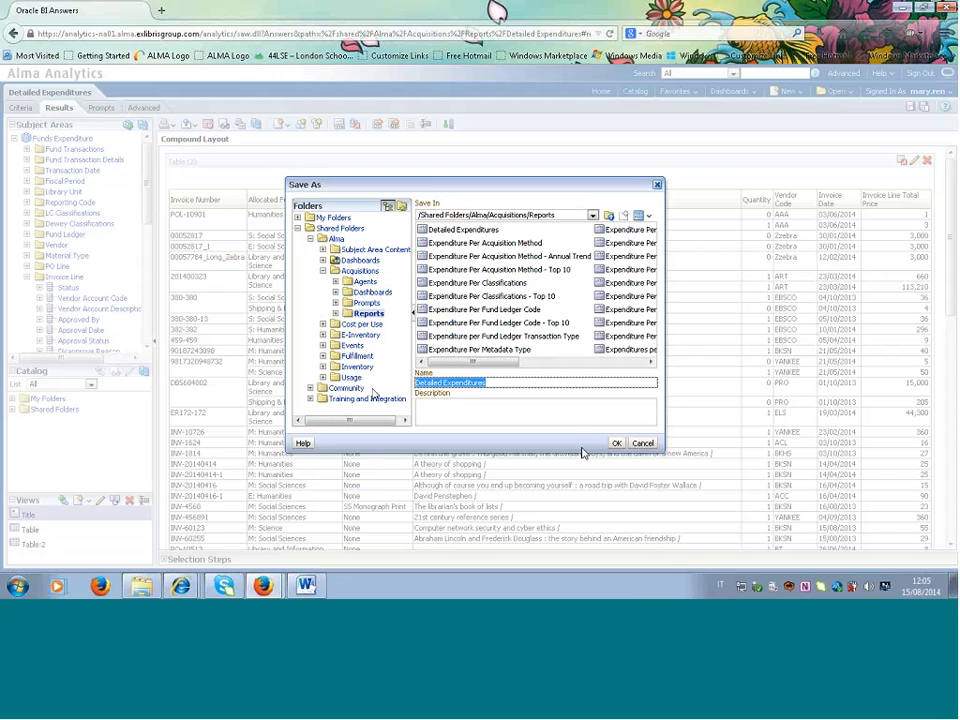
- Save the report as a copy, entering the name "List of invoices and total cost FY 2013"
click(524, 385)
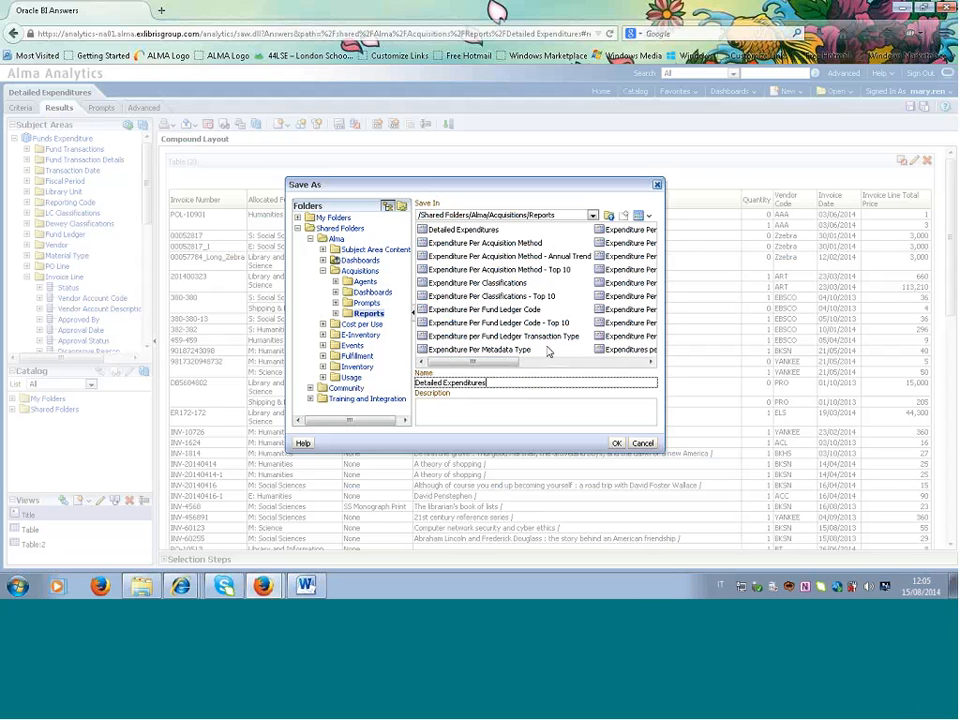
key(BackSpace)
key(BackSpace)
key(BackSpace)
key(BackSpace)
key(BackSpace)
key(BackSpace)
key(BackSpace)
key(BackSpace)
key(BackSpace)
key(BackSpace)
key(BackSpace)
key(BackSpace)
key(BackSpace)
key(BackSpace)
key(BackSpace)
key(BackSpace)
key(BackSpace)
key(BackSpace)
key(BackSpace)
key(BackSpace)
key(BackSpace)
text(List of invoices and total cost)
text(FY 20)
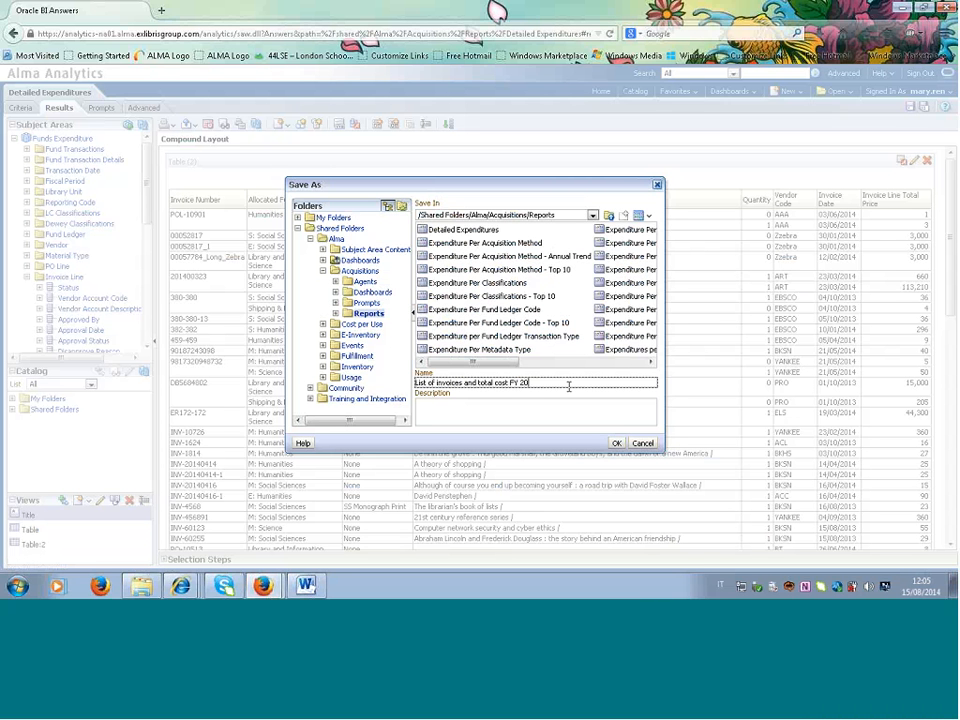
text(13)
- Choose the MR folder under Training and Integration, Reports, as the destination and save the report
click(309, 399)
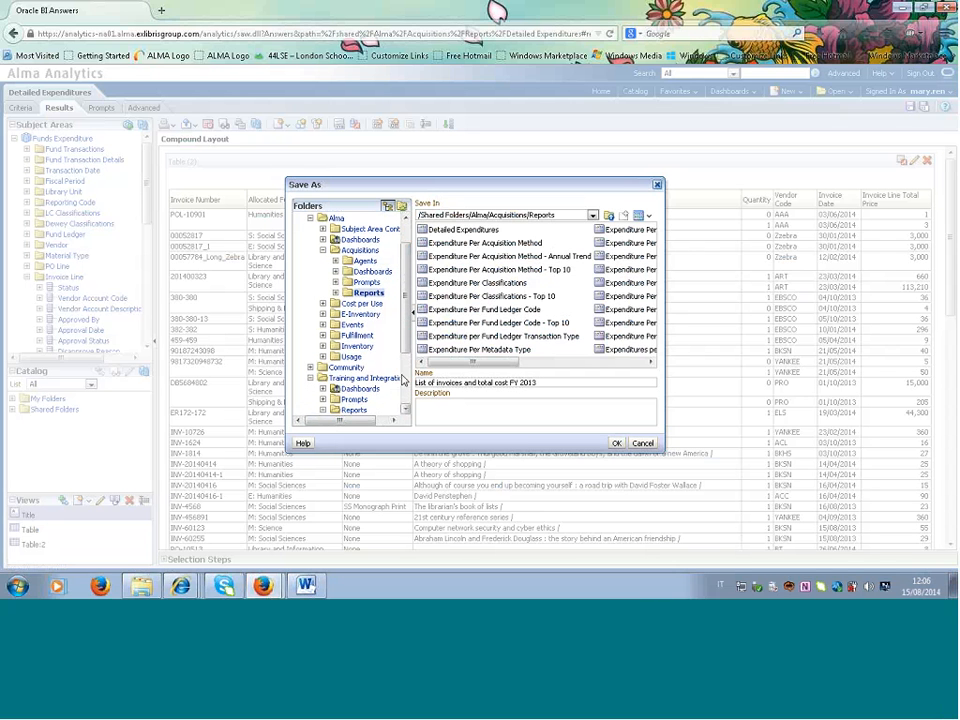
drag(406, 351, 405, 403)
click(353, 367)
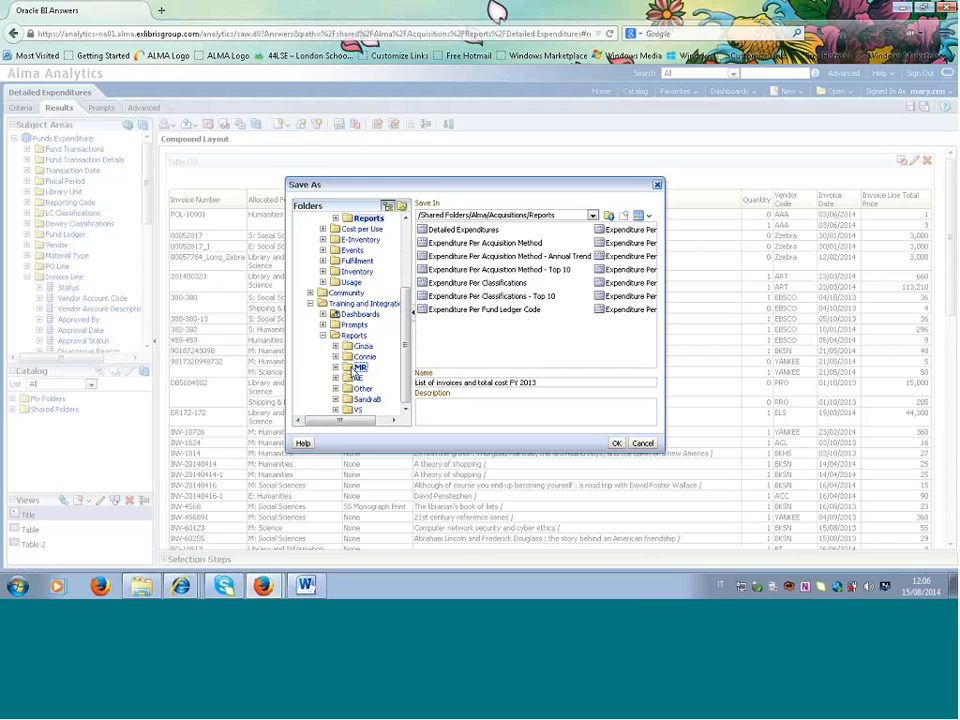
click(617, 443)
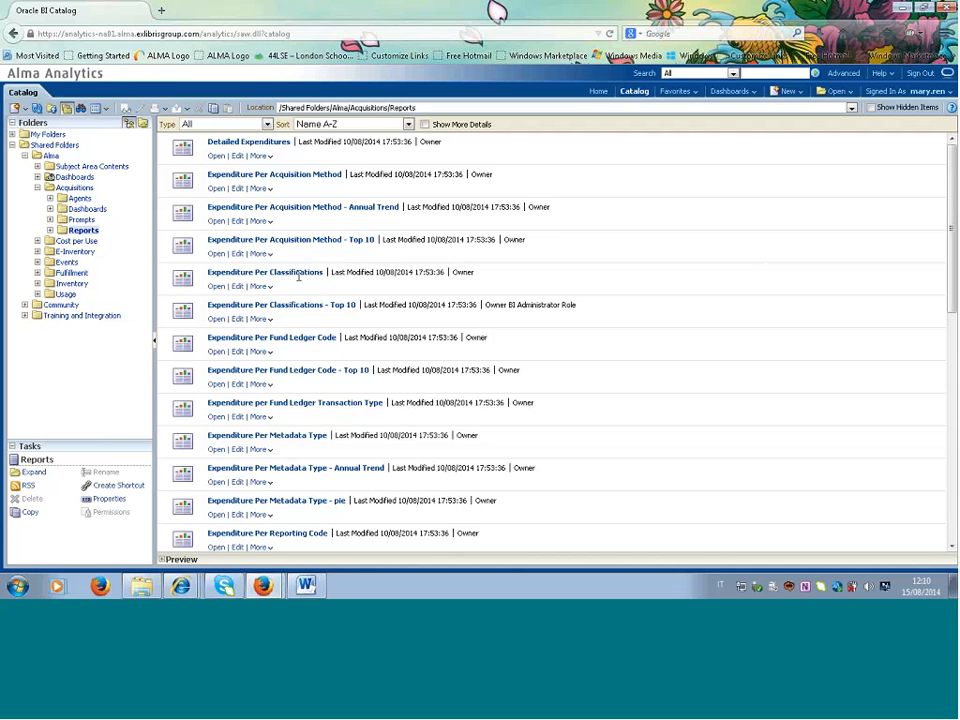
- Open the Expenditure Per Classifications report from the Acquisitions Reports folder for editing and look through its pivot table
click(238, 287)
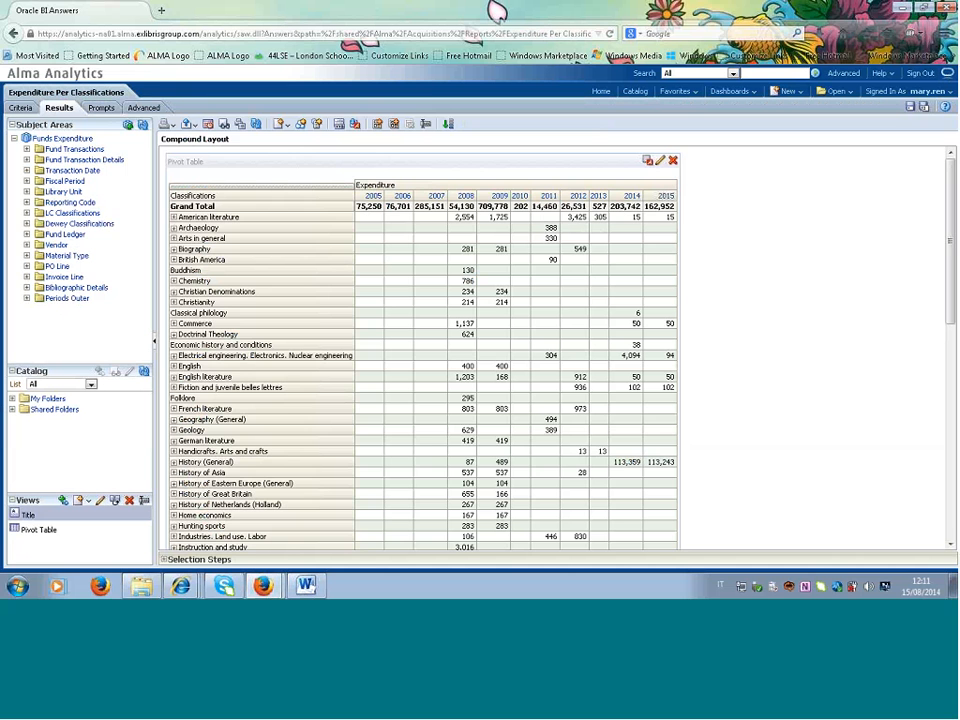
scroll(196, 508, down, 1)
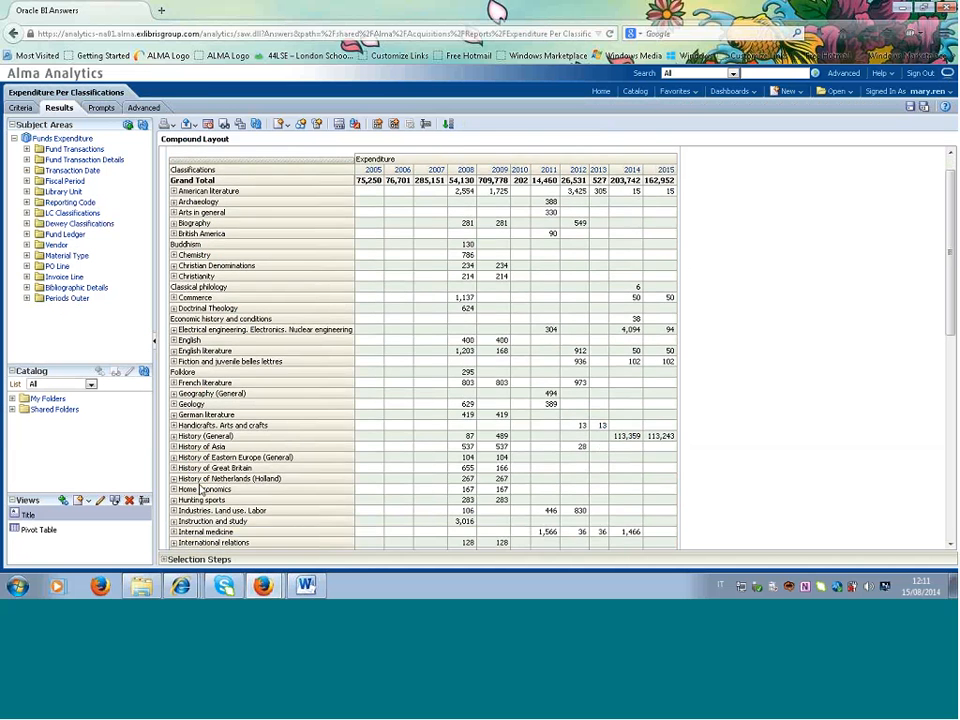
scroll(200, 487, down, 2)
scroll(200, 487, up, 2)
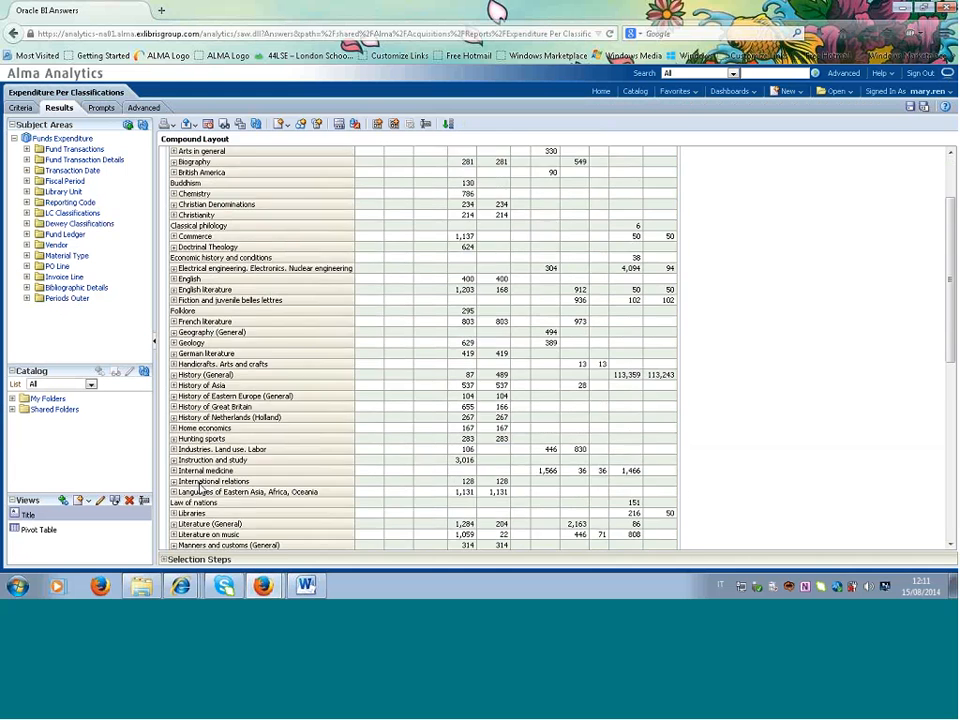
scroll(200, 487, up, 1)
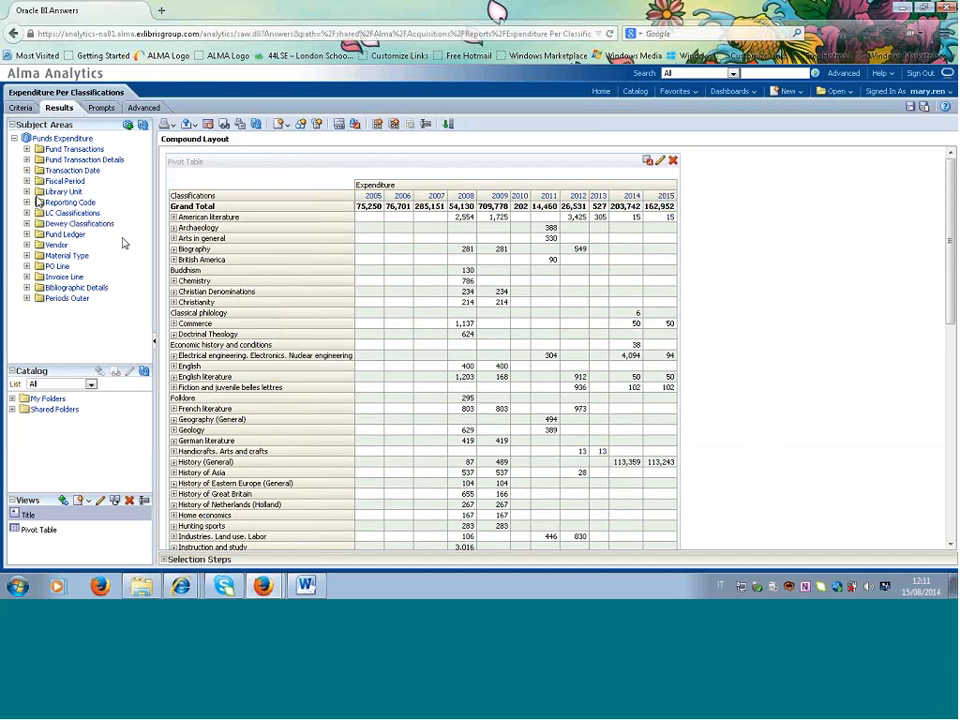
- Change the Library Name filter in the criteria to is equal to / is in Graduate Library, Main Library and Music Library
click(22, 108)
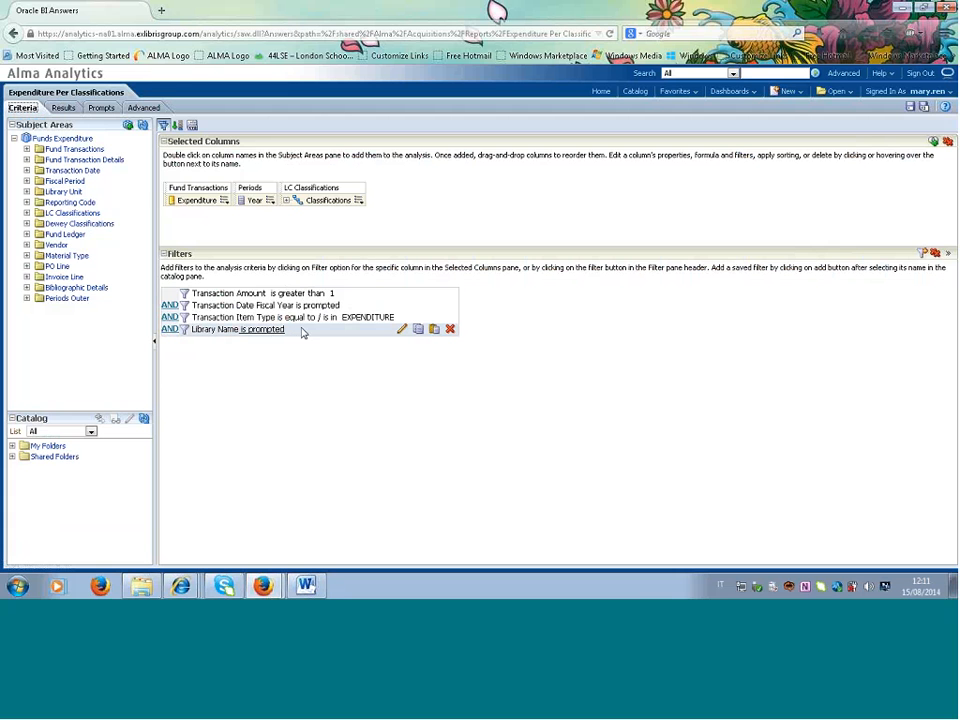
click(401, 329)
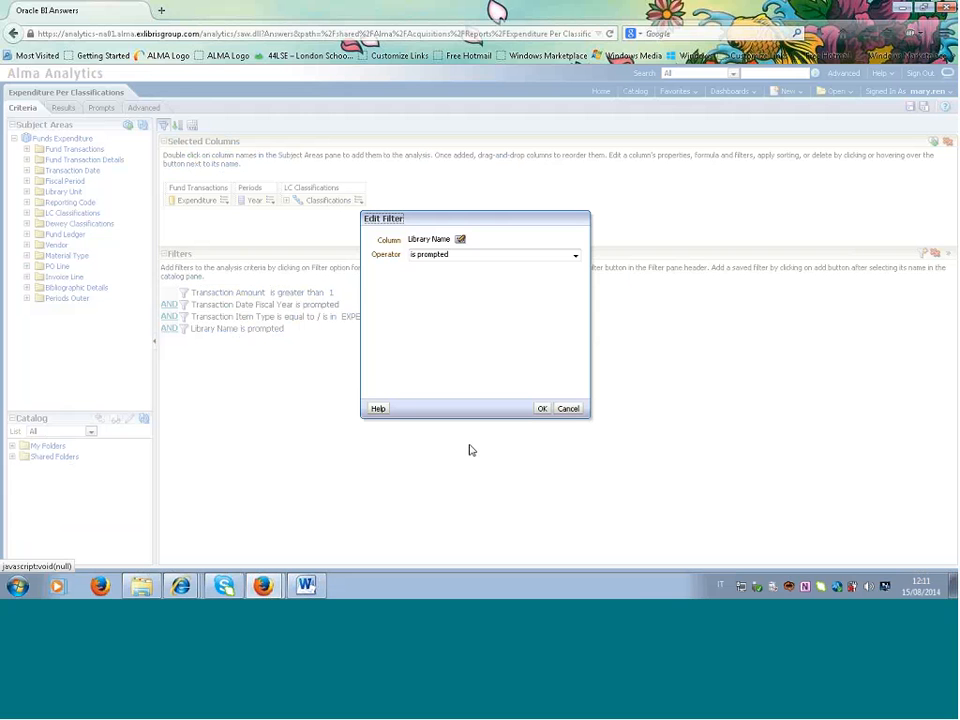
click(575, 256)
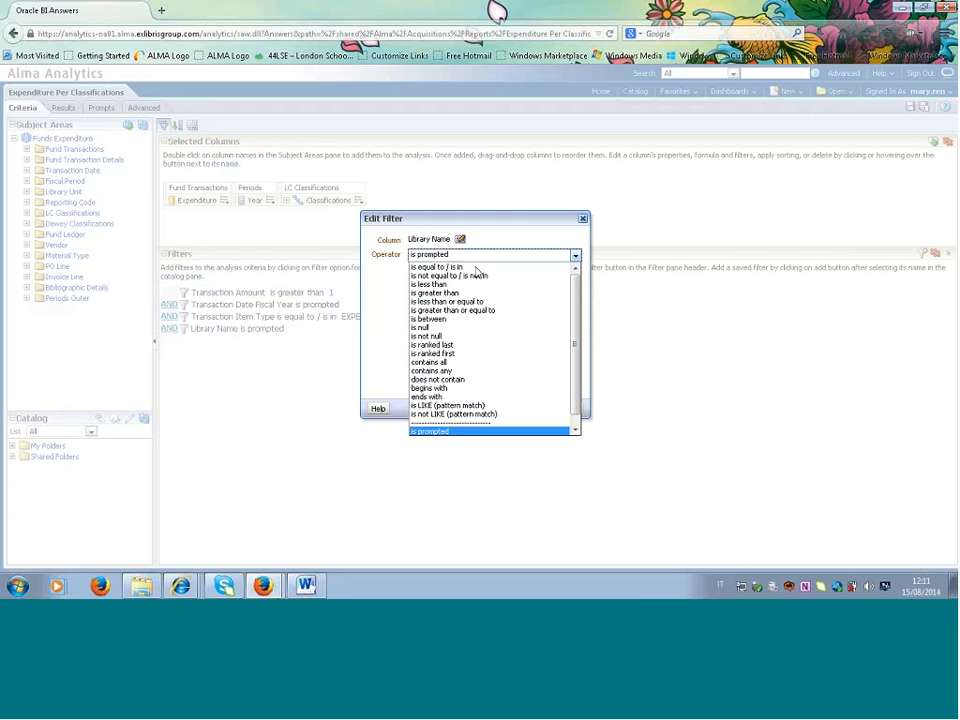
click(437, 267)
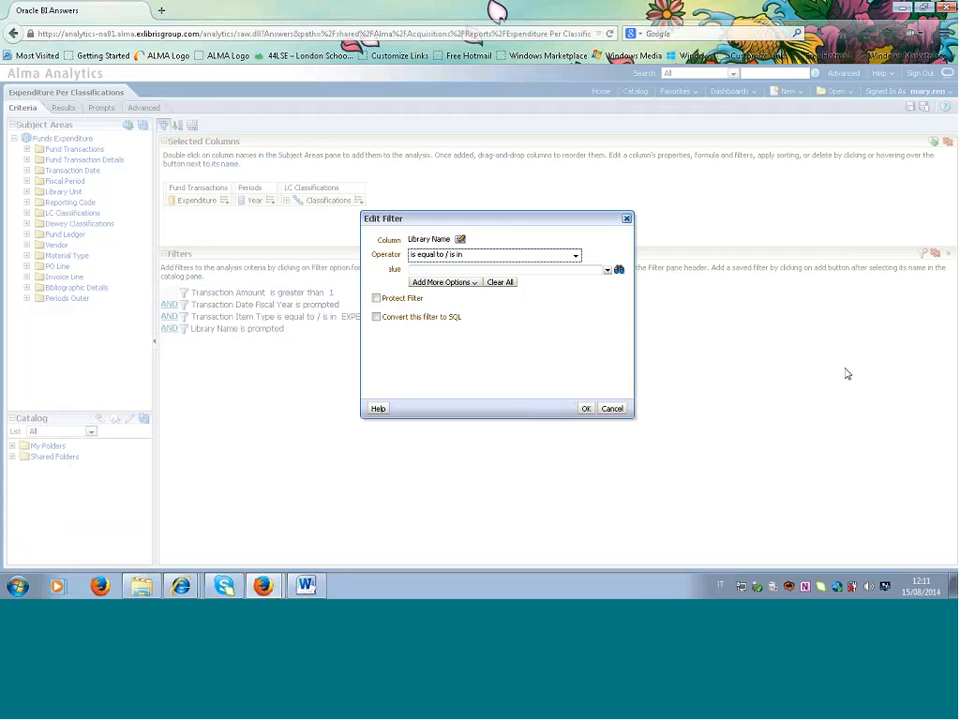
click(619, 272)
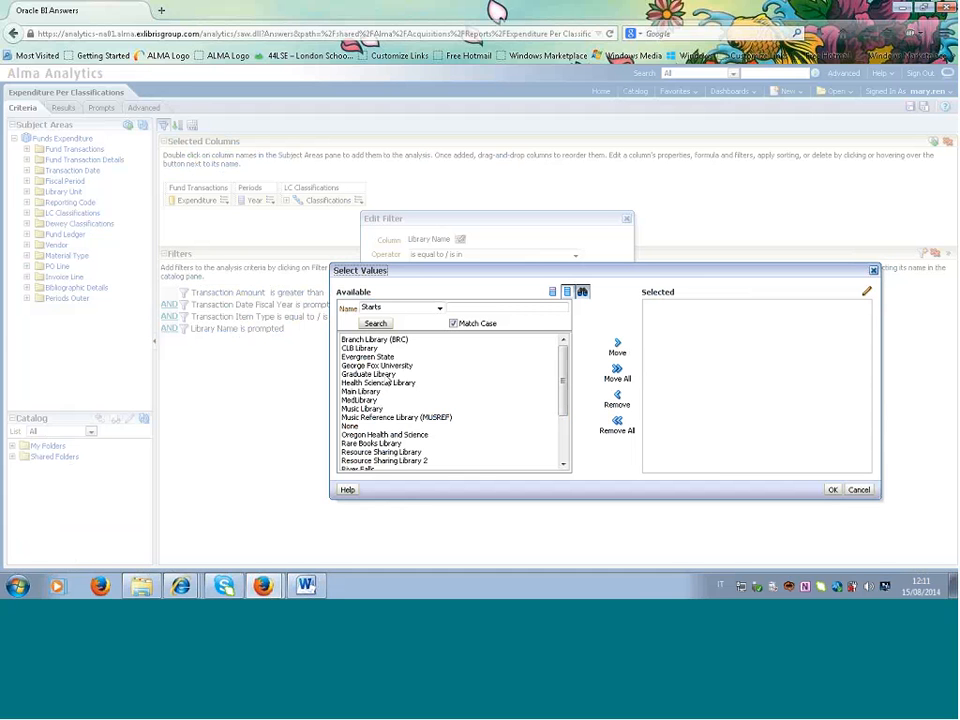
click(388, 377)
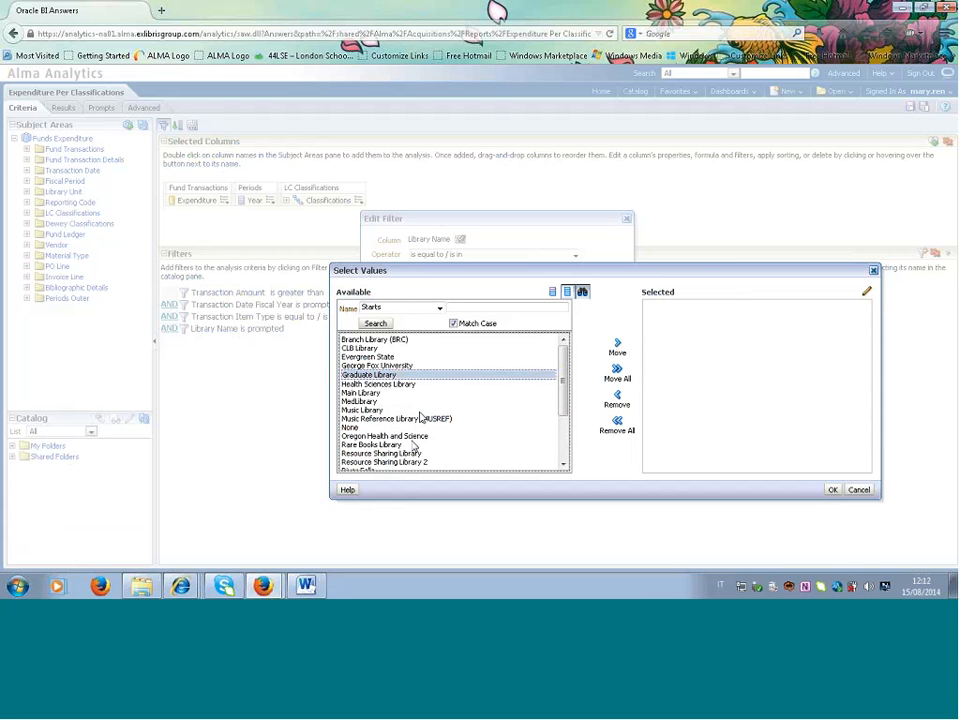
ctrl+click(366, 394)
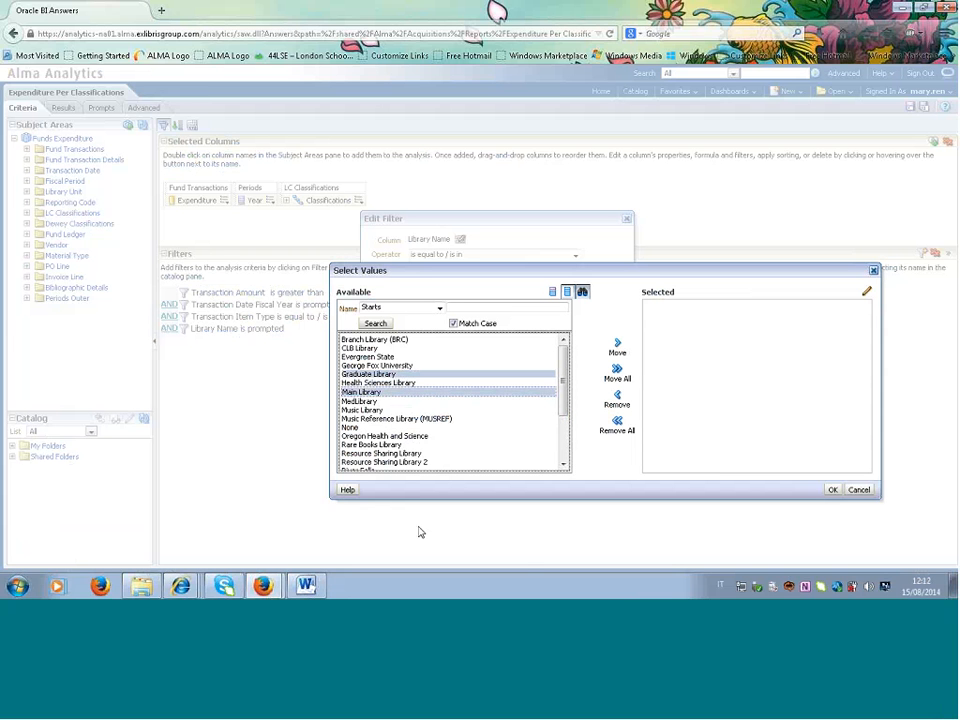
ctrl+click(359, 411)
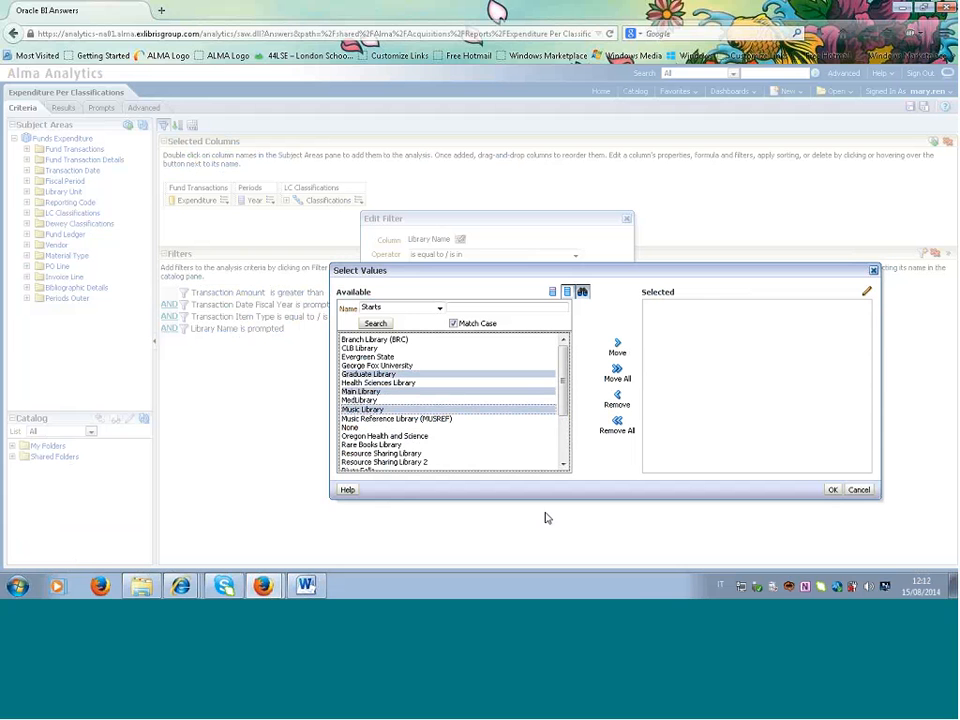
click(617, 345)
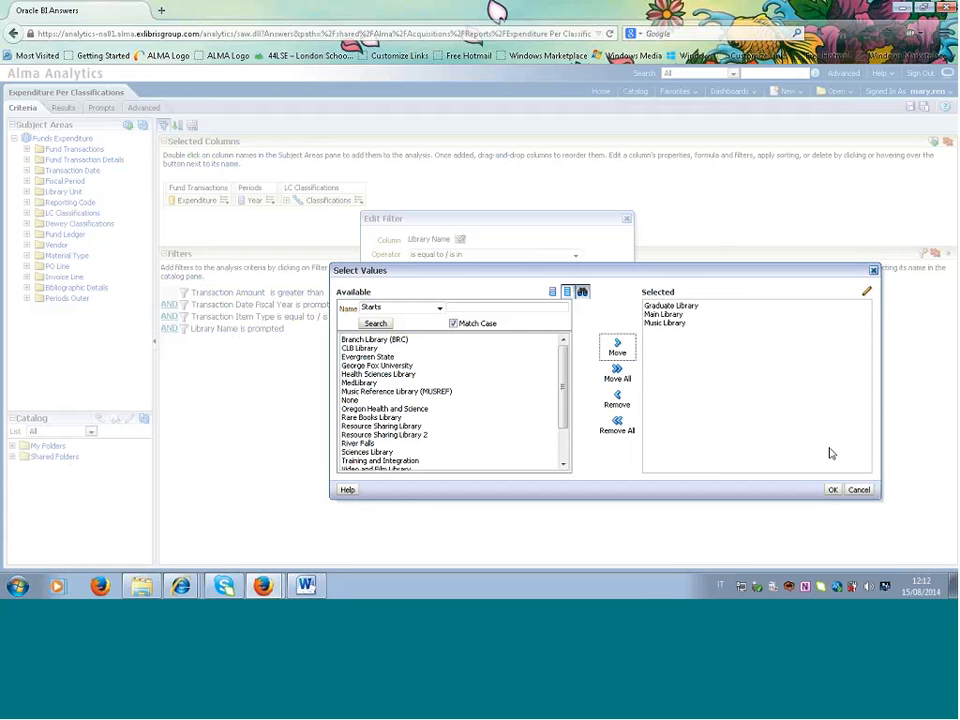
click(832, 489)
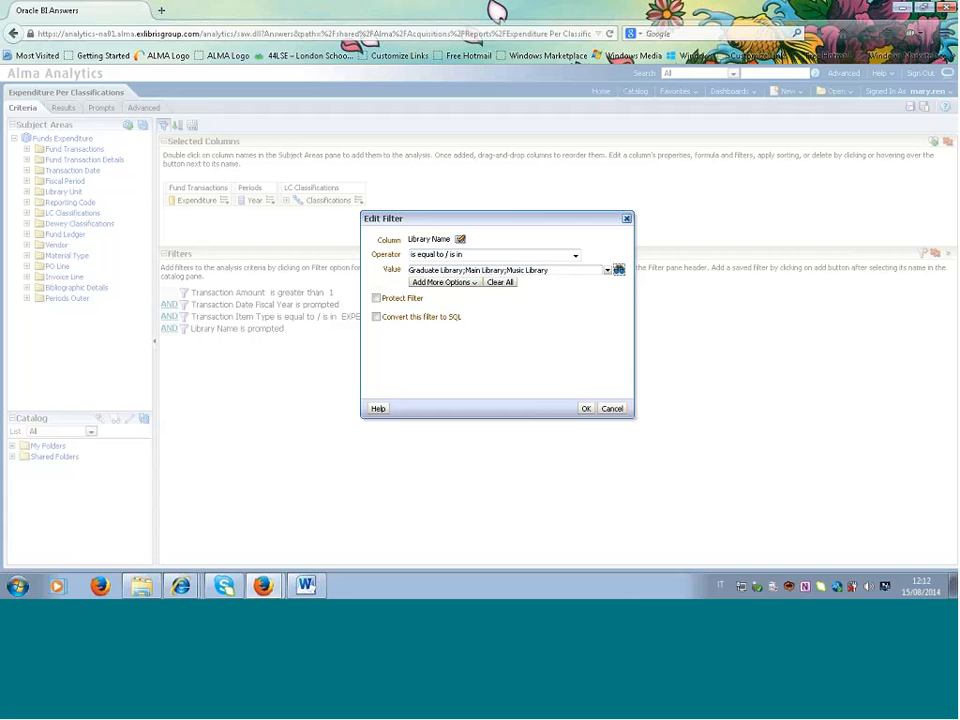
click(585, 408)
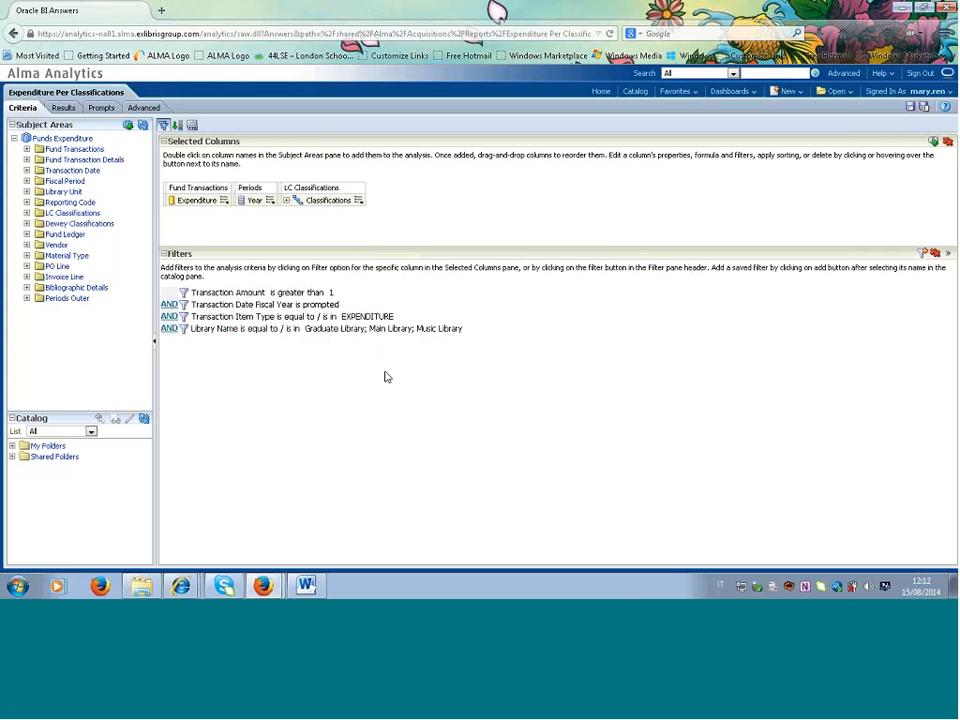
- Display the filtered results and examine the yearly expenditure per classification in the pivot table
click(60, 107)
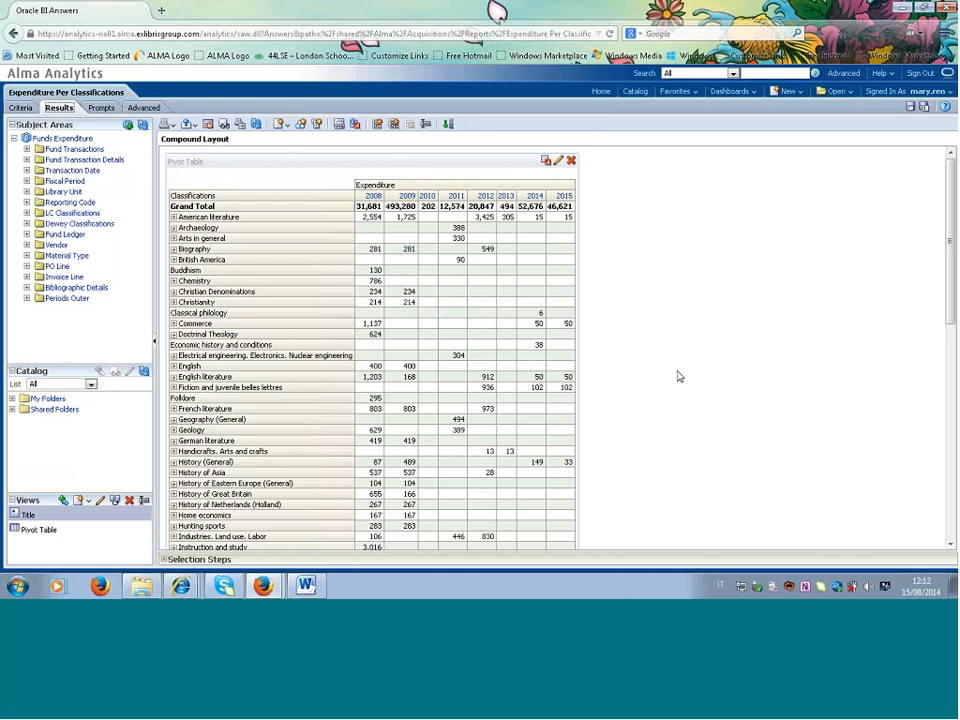
scroll(661, 400, down, 2)
scroll(661, 400, down, 3)
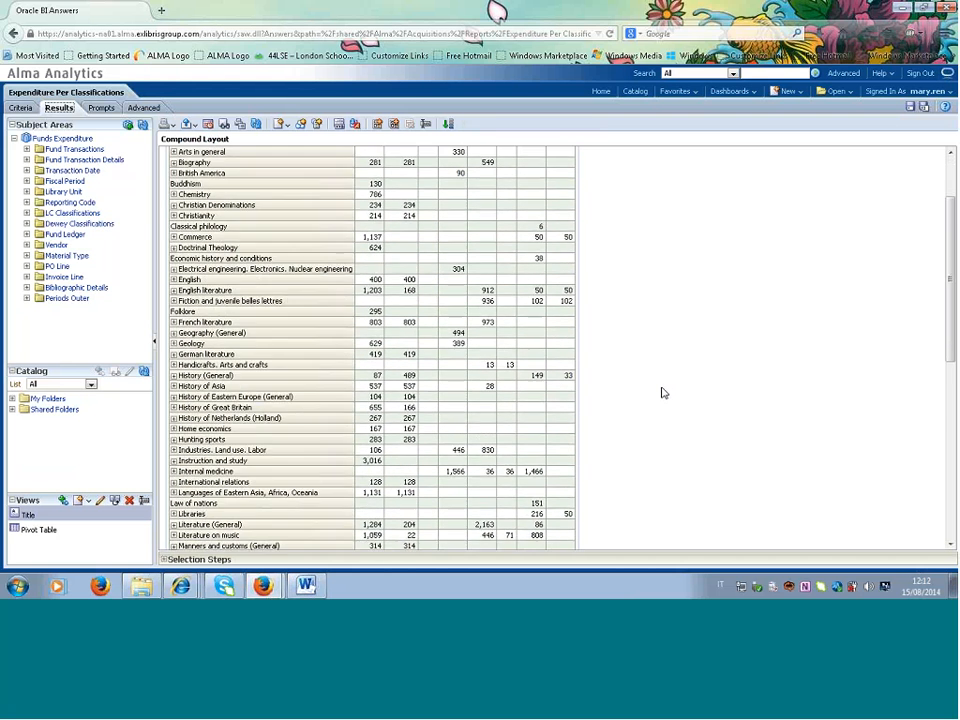
scroll(661, 393, up, 5)
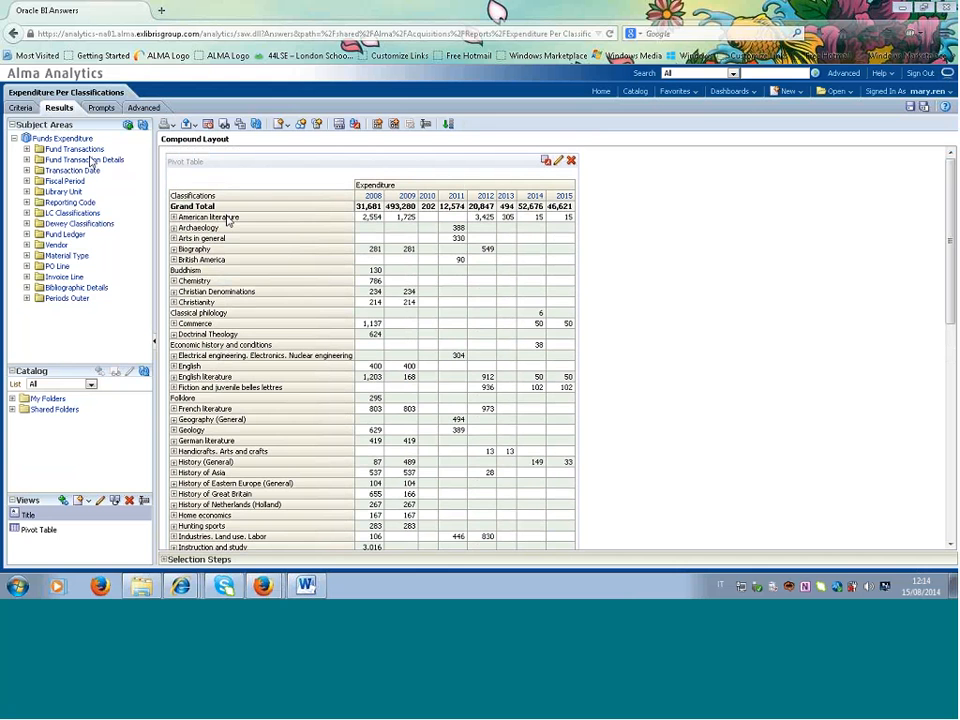
- Add the Library Name column from Library Unit to the report criteria and look through the resulting pivot table
click(22, 107)
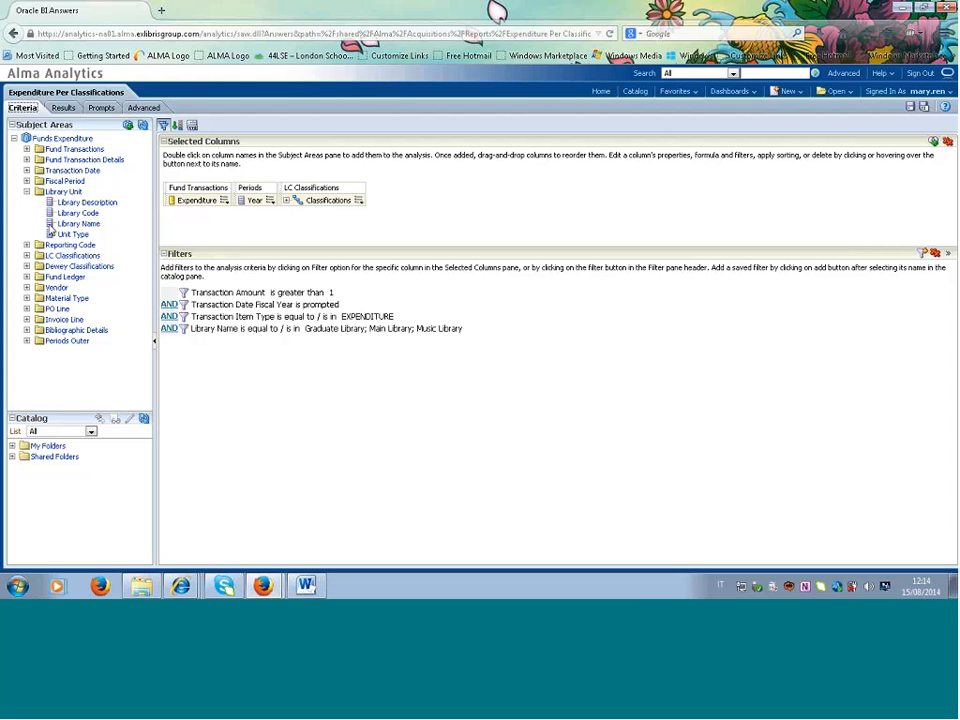
drag(75, 224, 360, 198)
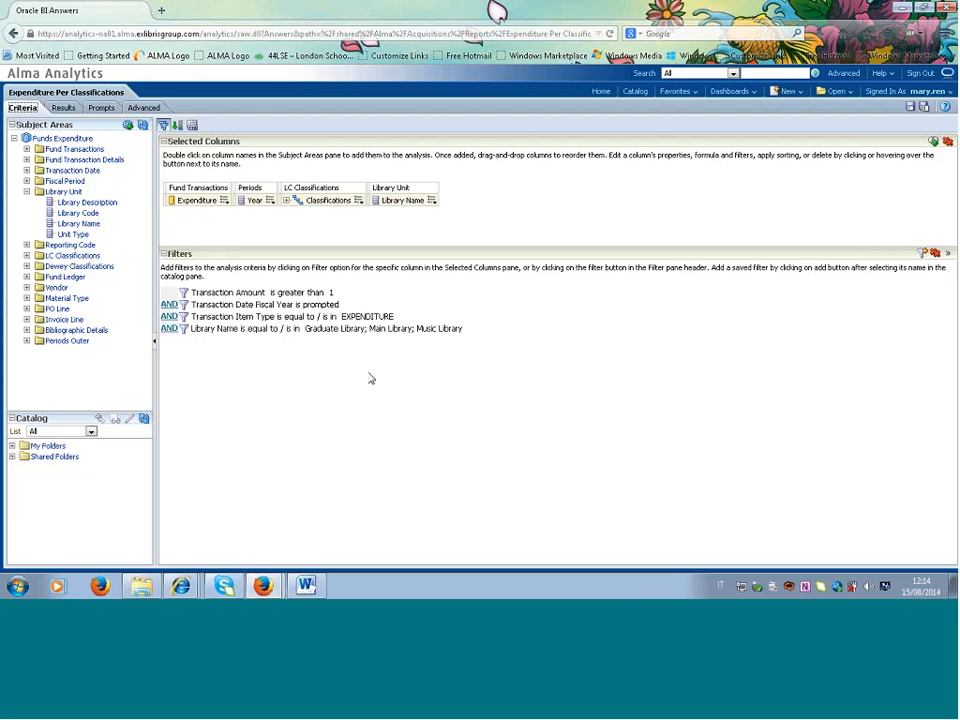
click(64, 106)
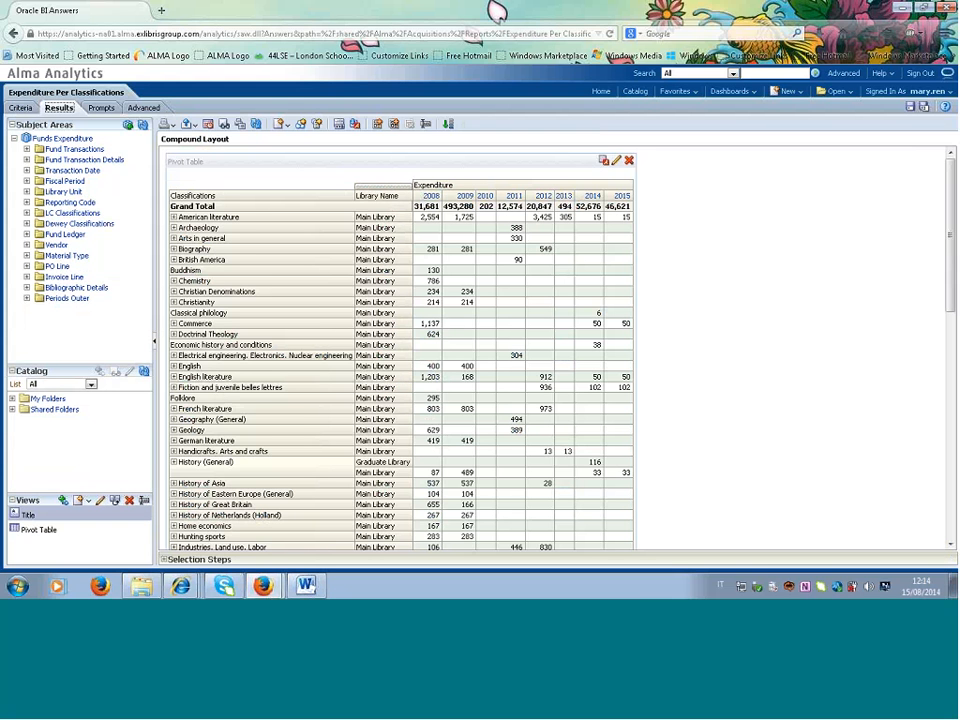
scroll(862, 300, down, 5)
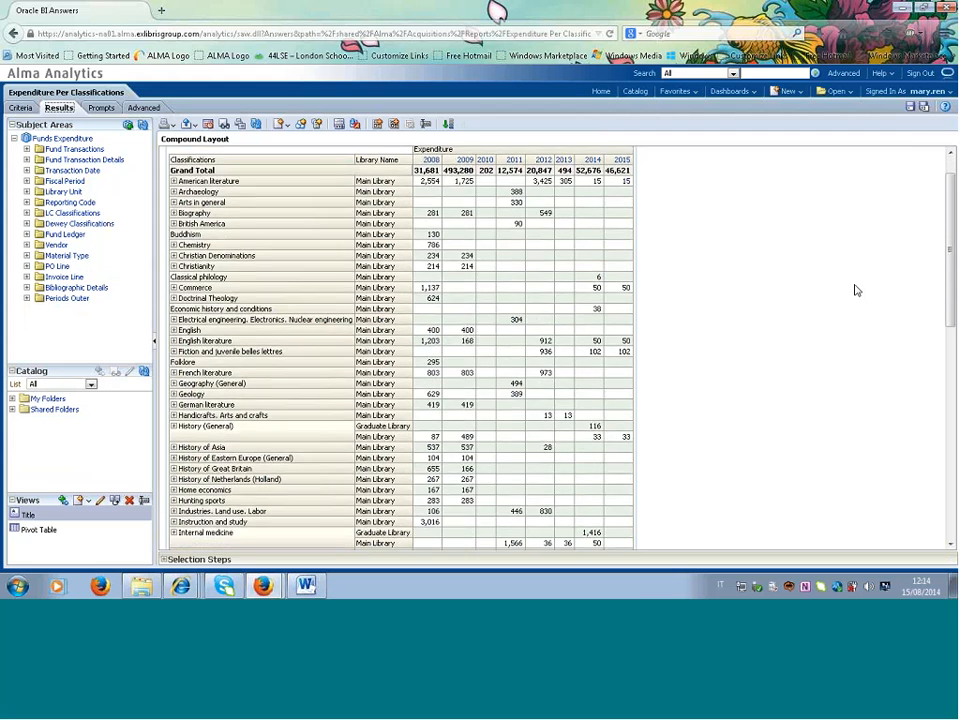
scroll(851, 289, down, 1)
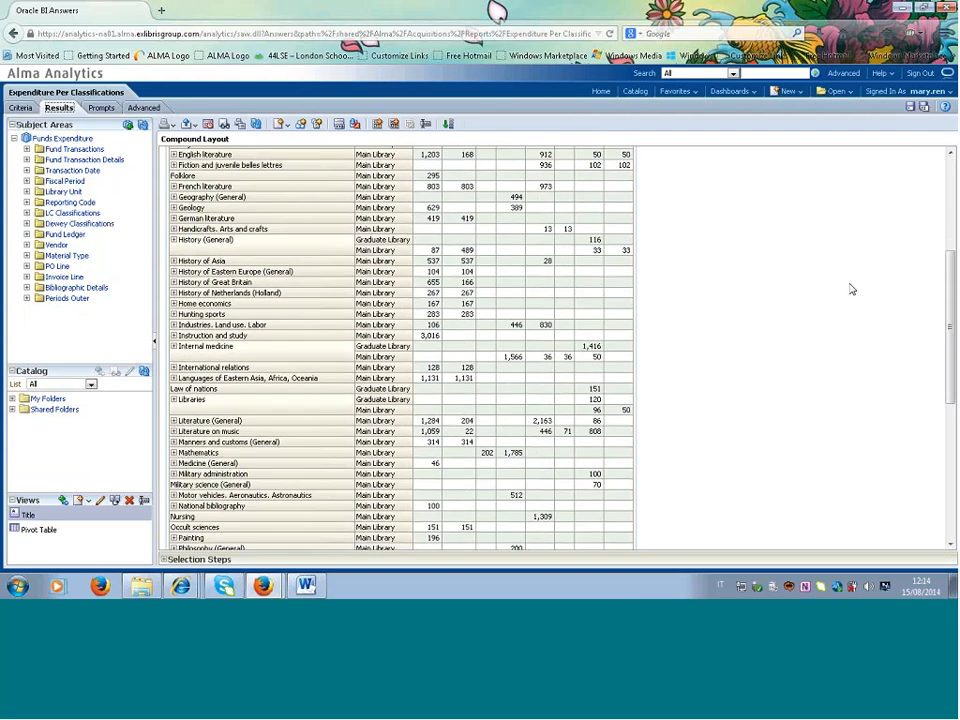
scroll(850, 285, up, 5)
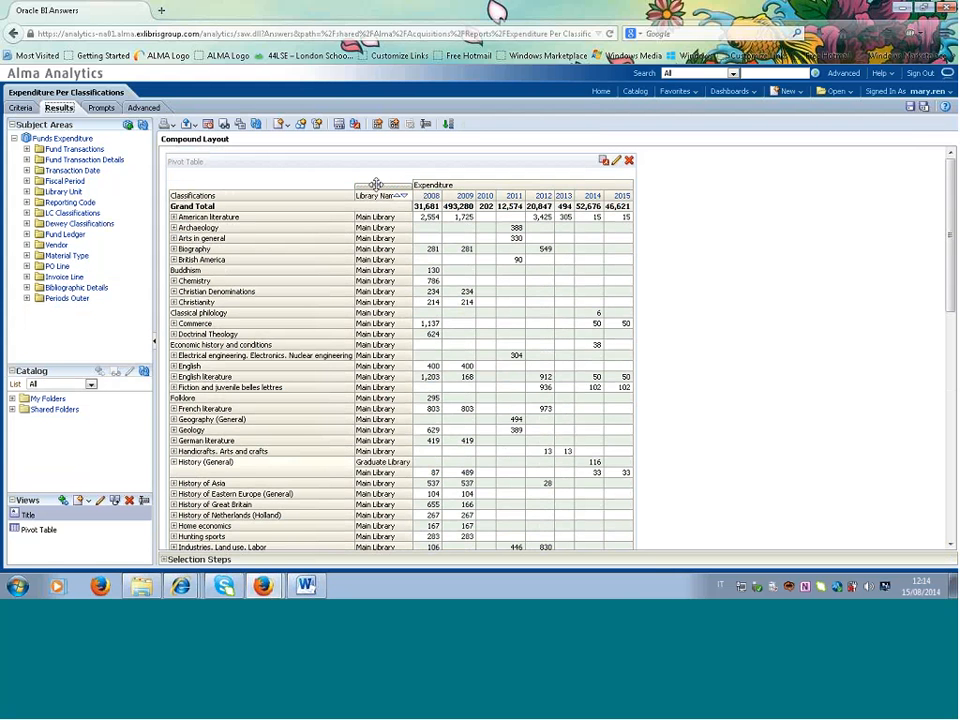
- Move Library Name ahead of Classifications in the pivot table to group by library, and review the regrouped rows
drag(376, 187, 173, 197)
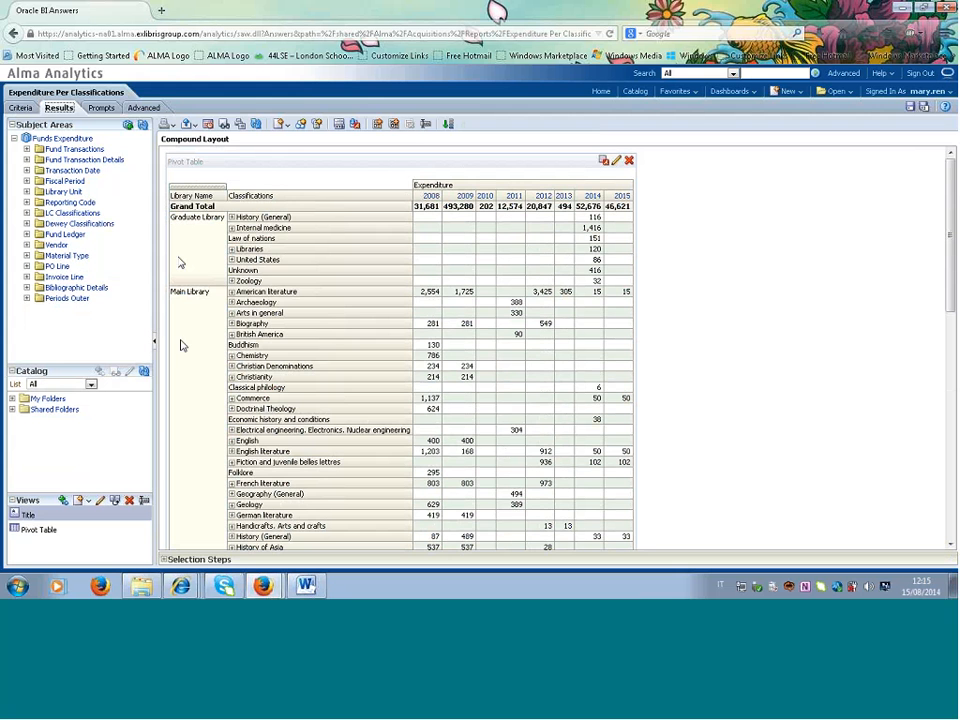
scroll(861, 456, down, 1)
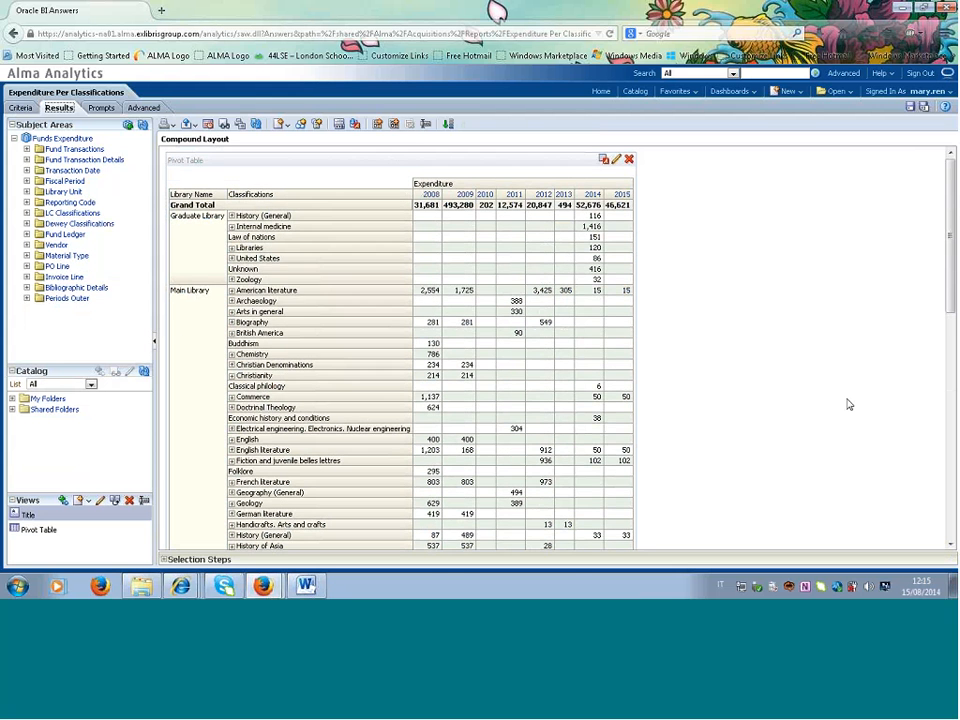
scroll(848, 404, down, 5)
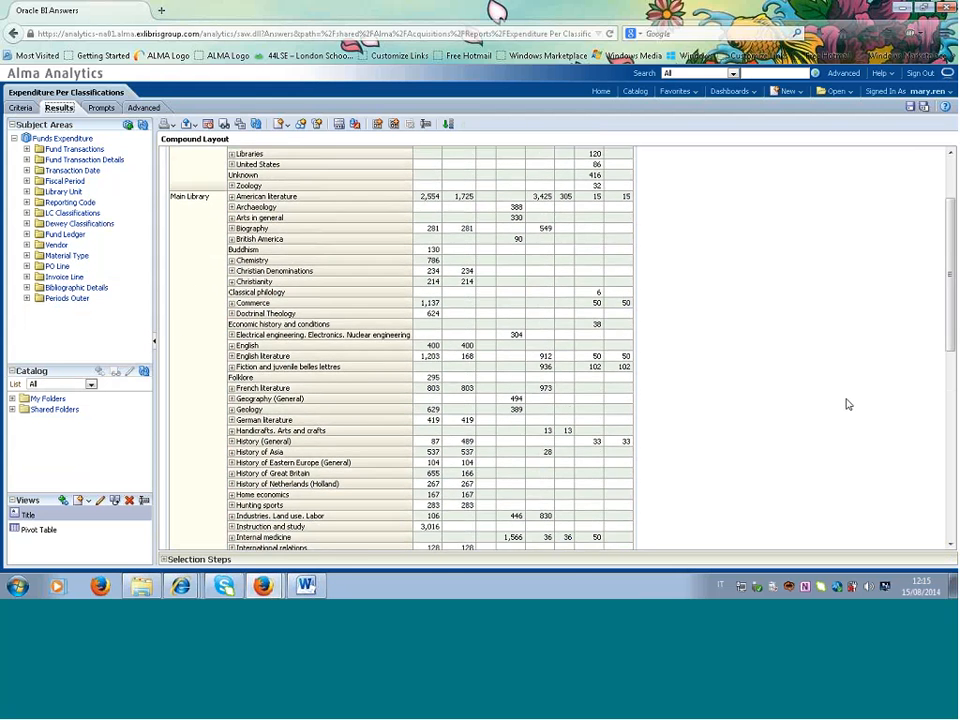
scroll(848, 404, down, 8)
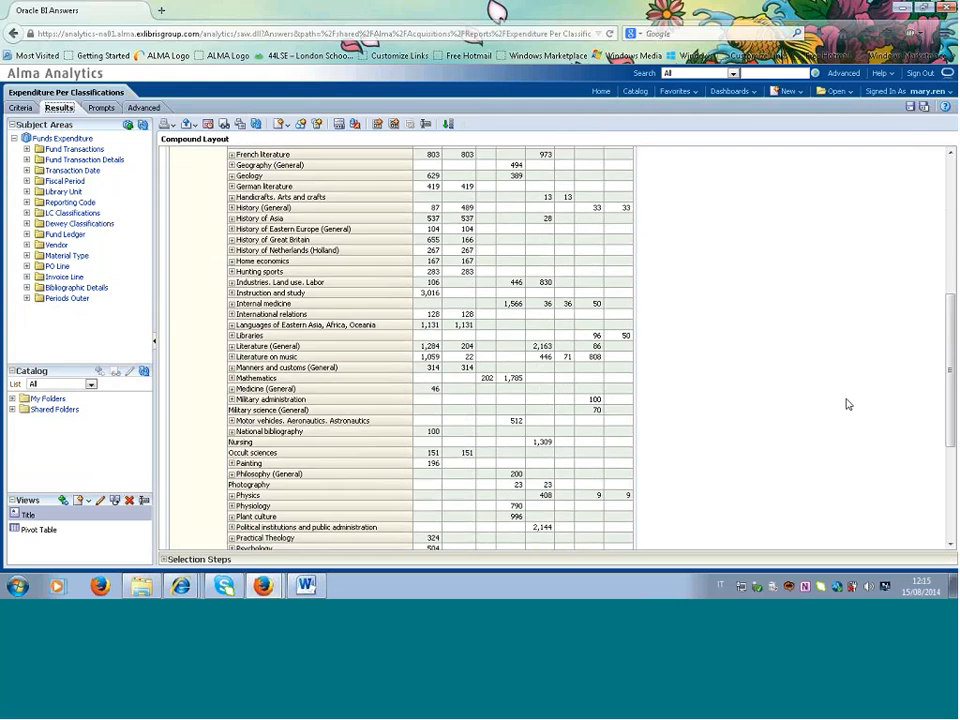
scroll(848, 401, down, 9)
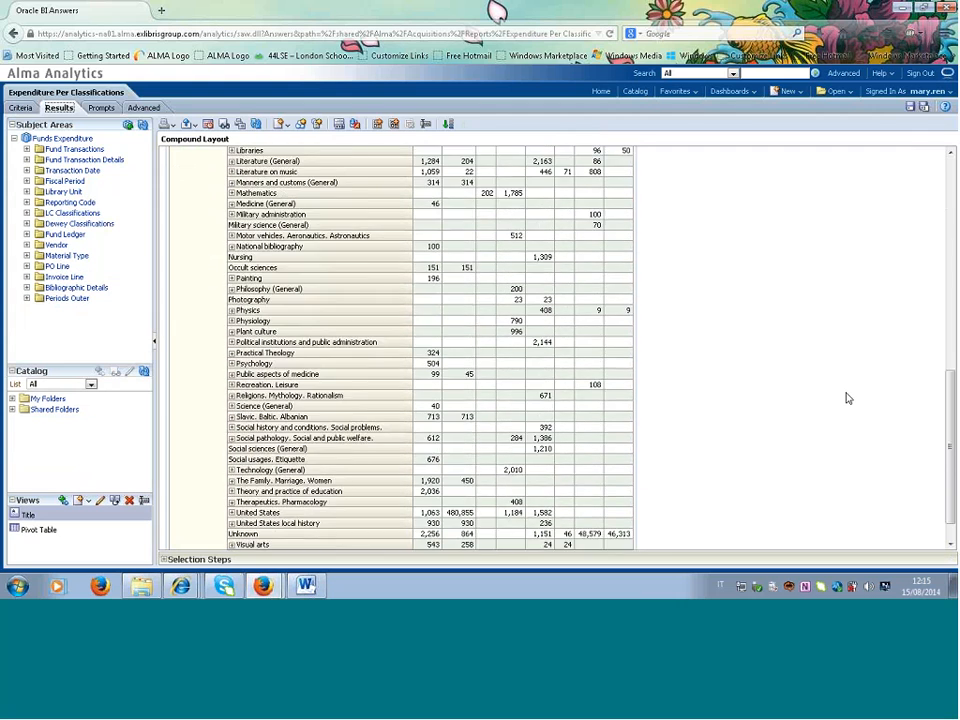
scroll(836, 412, up, 9)
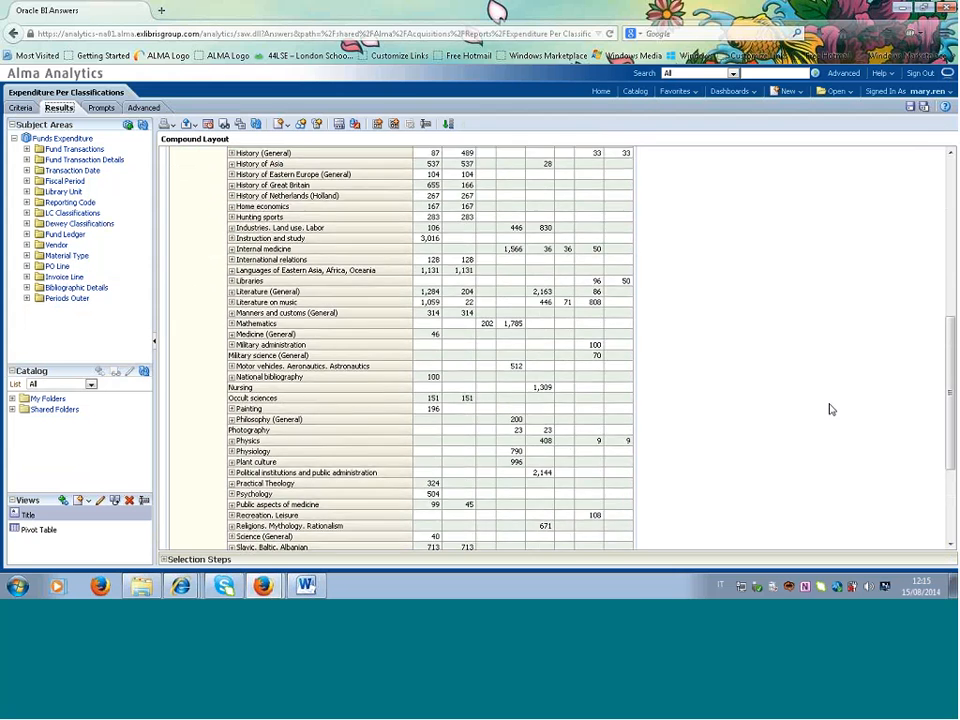
scroll(830, 409, up, 10)
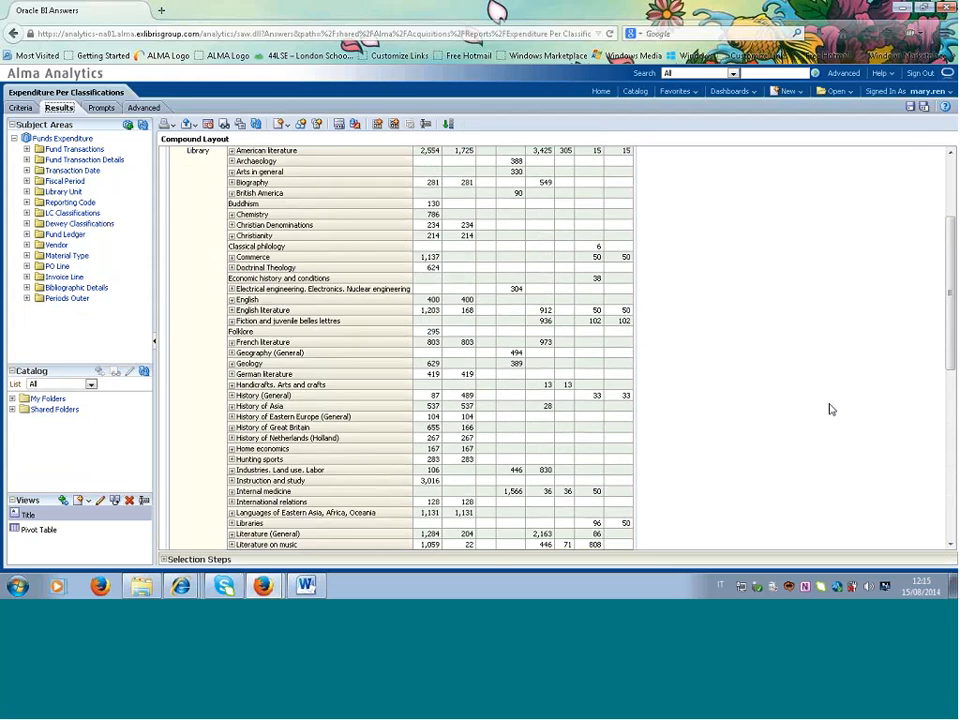
scroll(830, 409, up, 3)
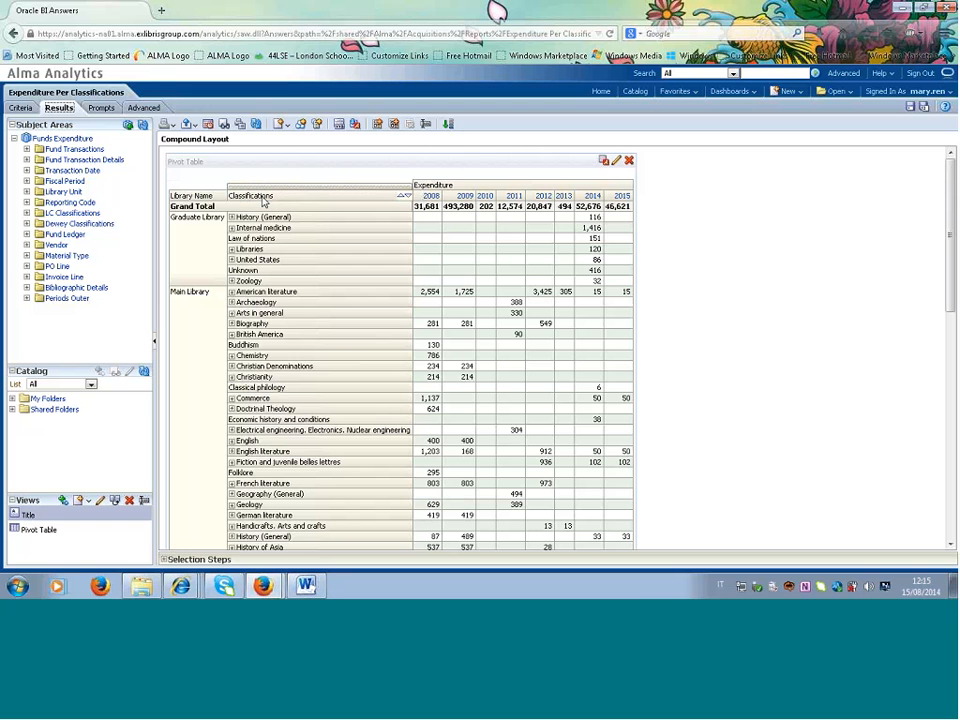
- Give the Classifications column the custom heading LC Class number and display the results
click(20, 108)
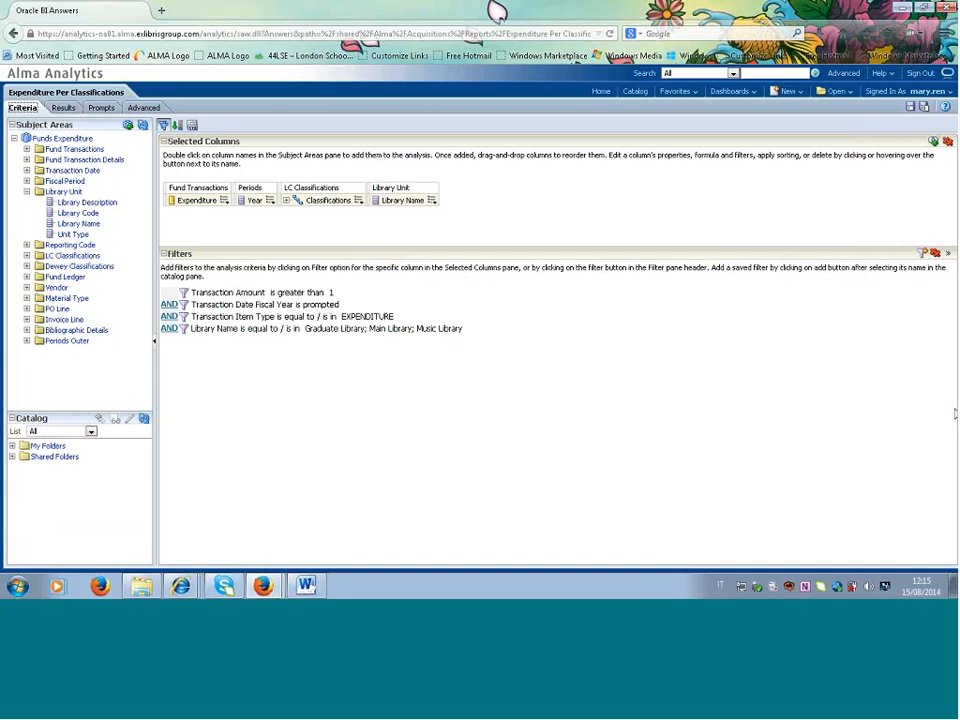
click(431, 200)
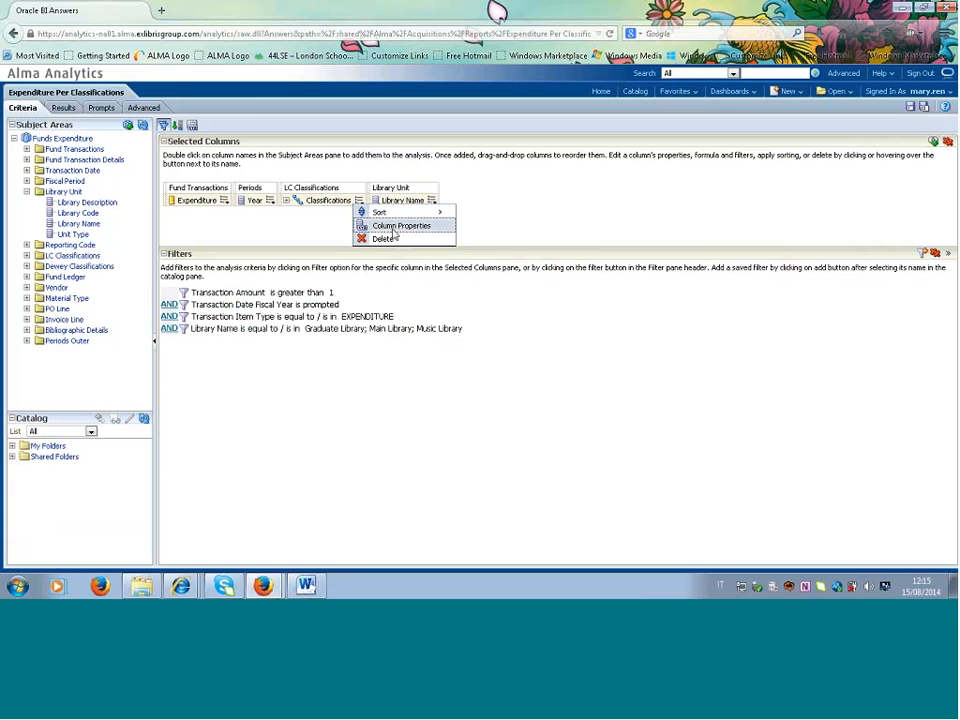
click(385, 225)
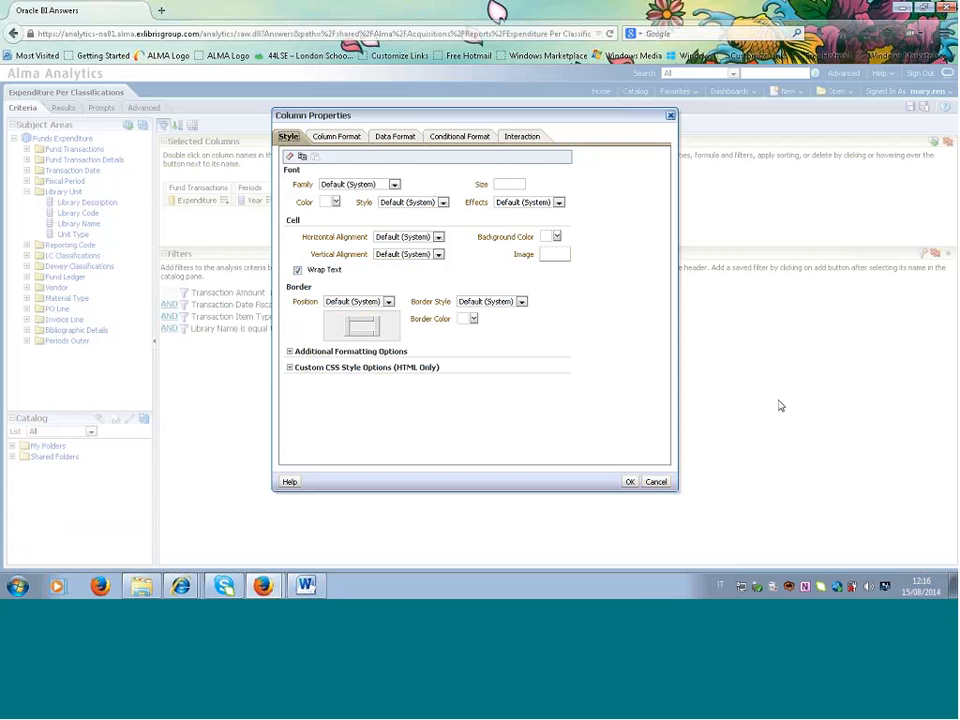
click(336, 136)
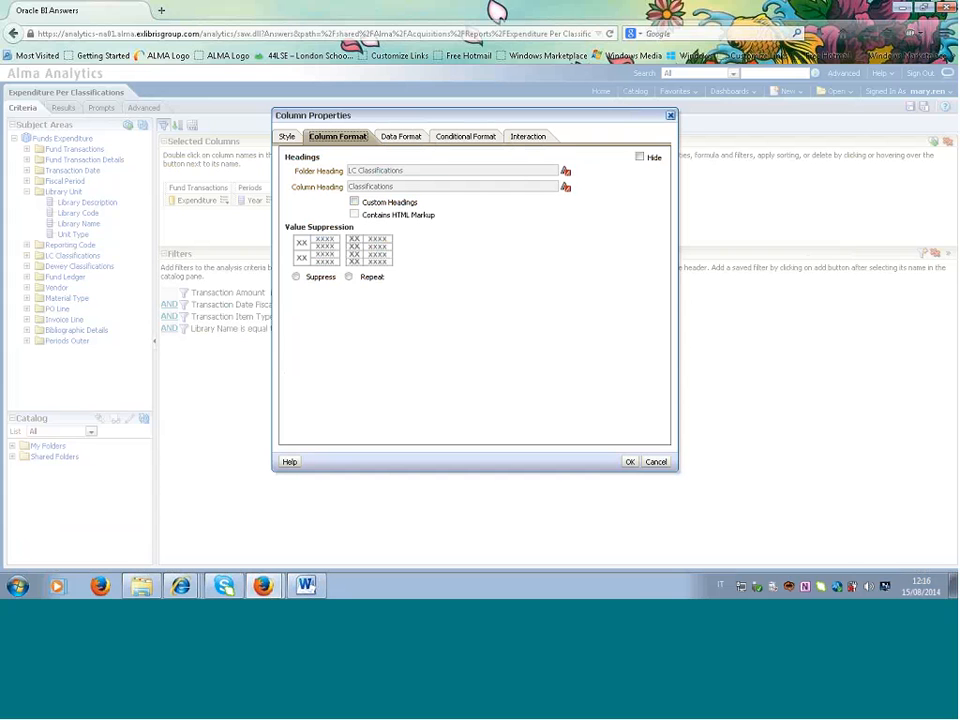
click(355, 202)
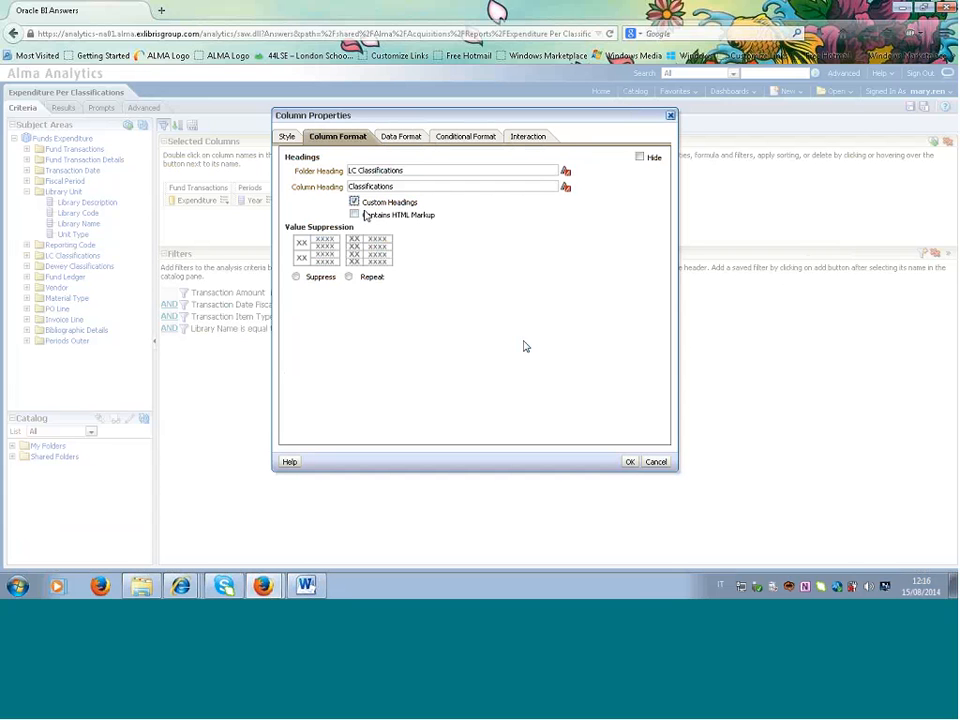
click(407, 188)
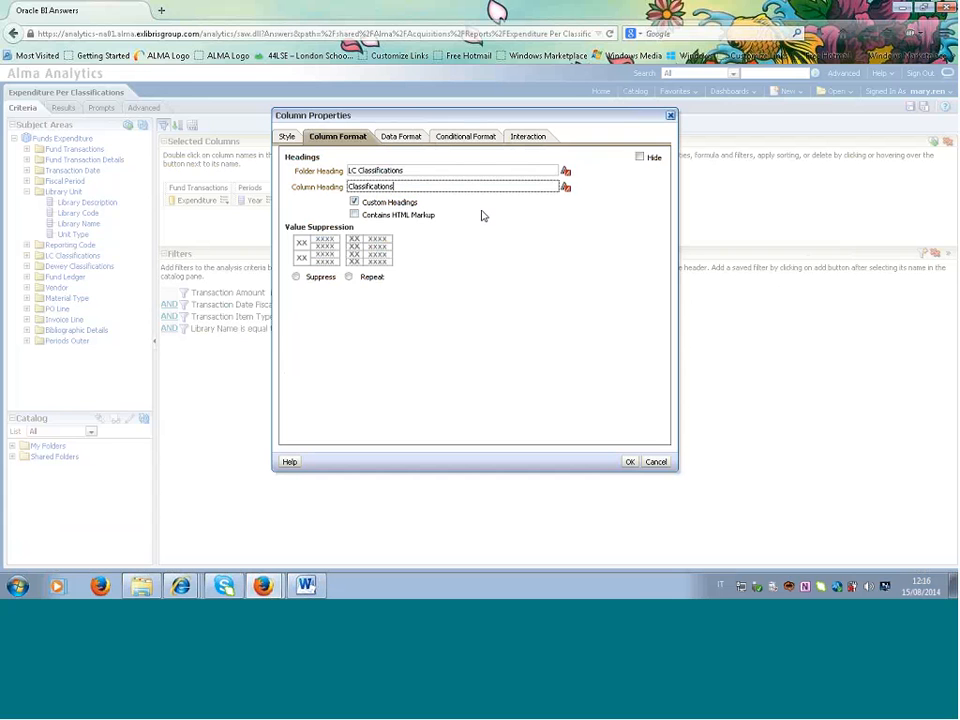
key(BackSpace)
key(BackSpace)
key(BackSpace)
key(BackSpace)
key(BackSpace)
key(BackSpace)
key(BackSpace)
key(BackSpace)
key(BackSpace)
key(BackSpace)
key(Home)
text(LC Class number)
click(629, 461)
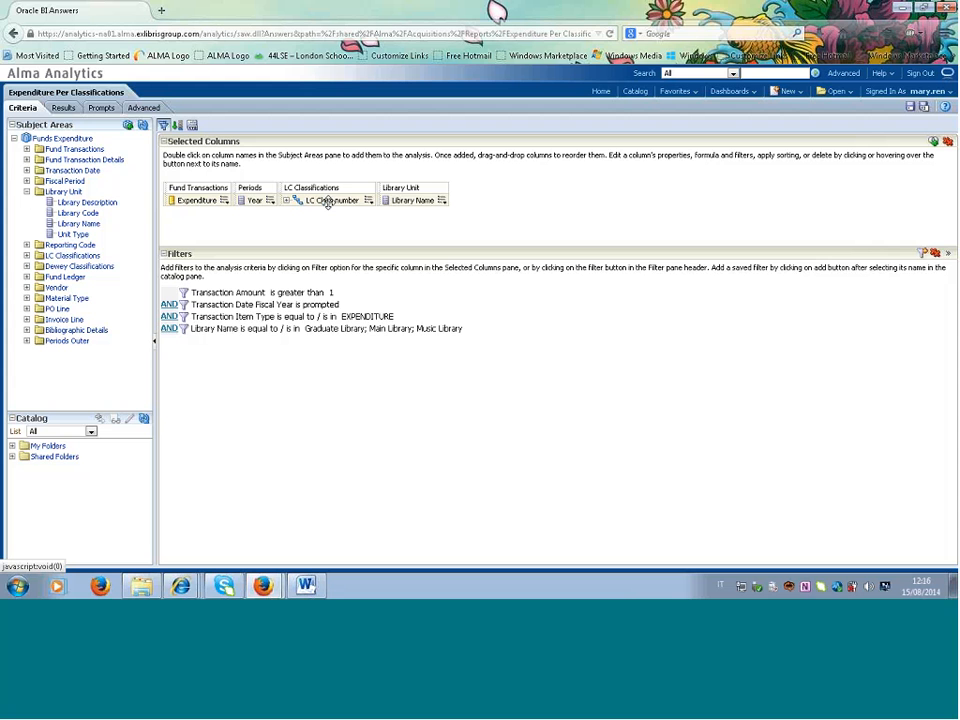
click(59, 107)
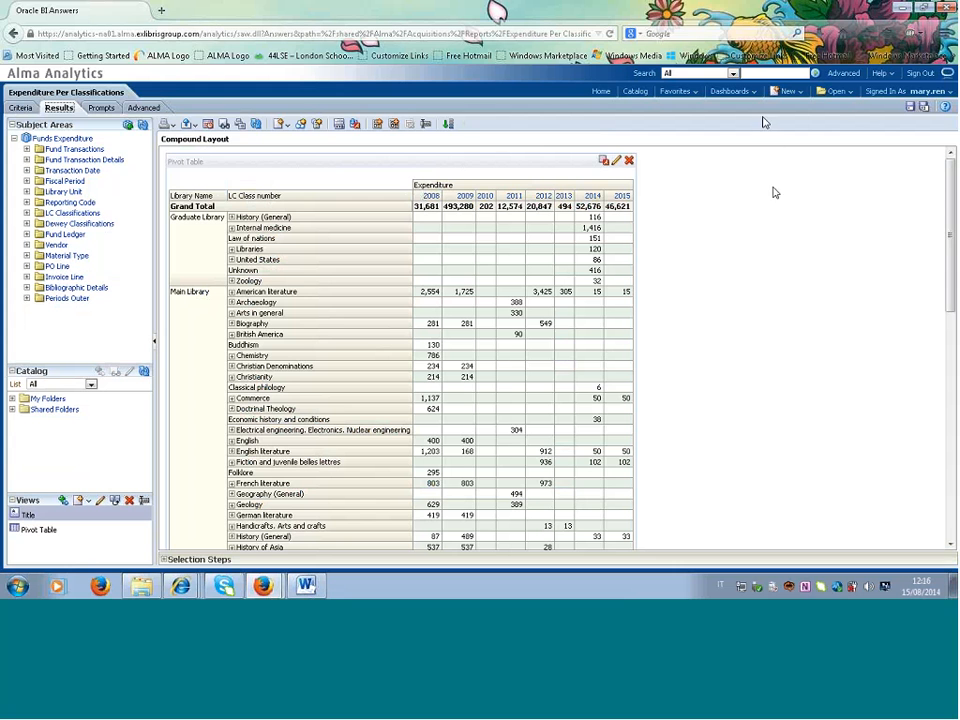
- Start saving a copy of the report, naming it 3 Libraries - Expenditure Per LC Classification area
click(923, 107)
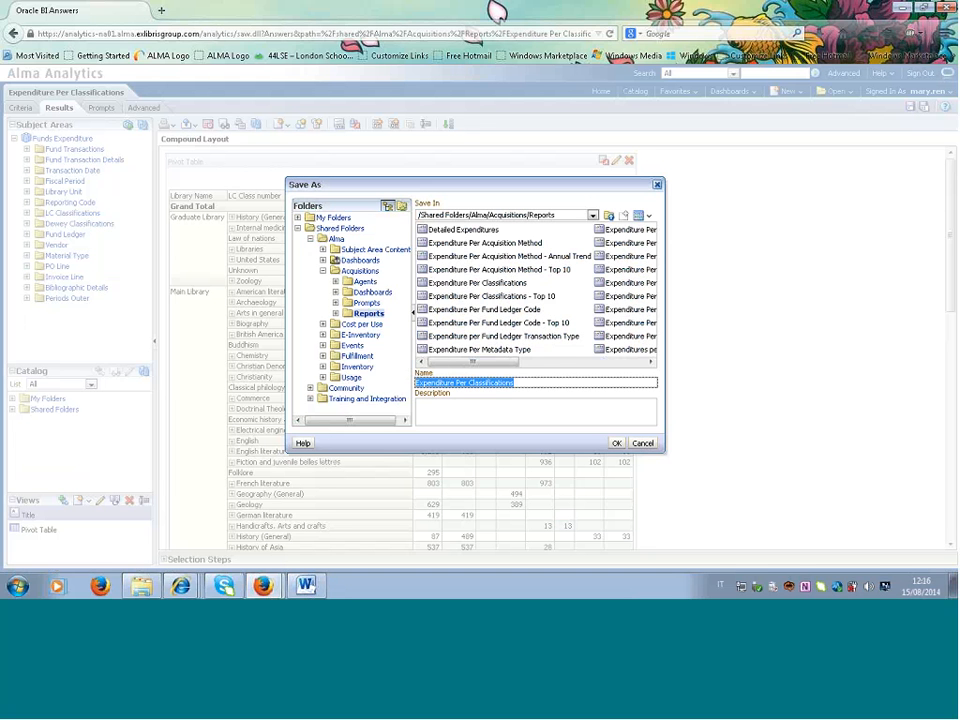
click(466, 386)
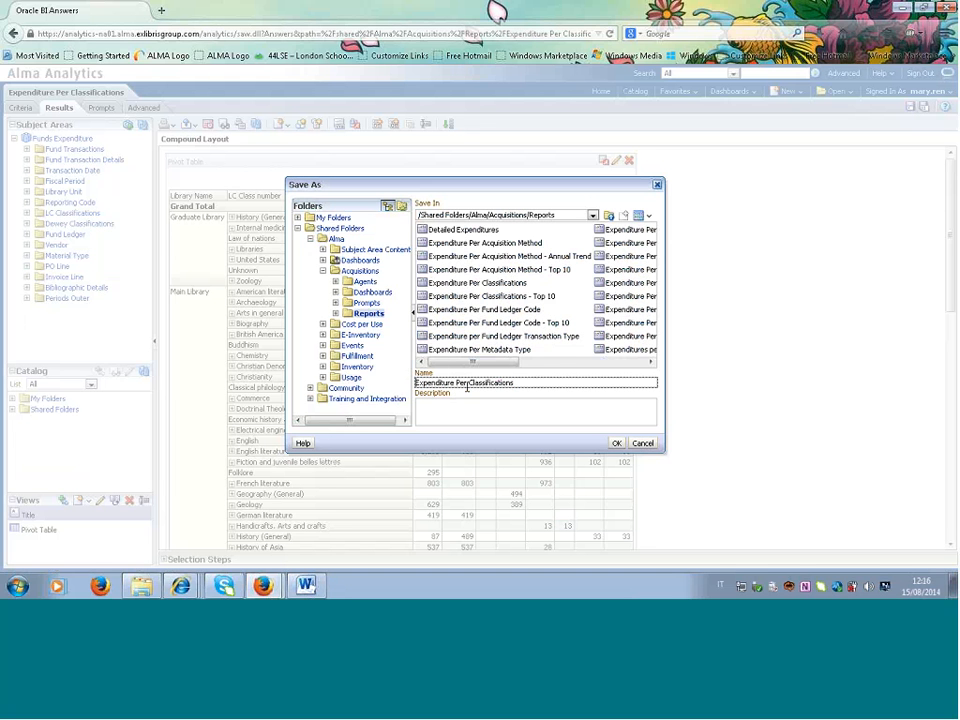
key(Home)
text(3 Libraries)
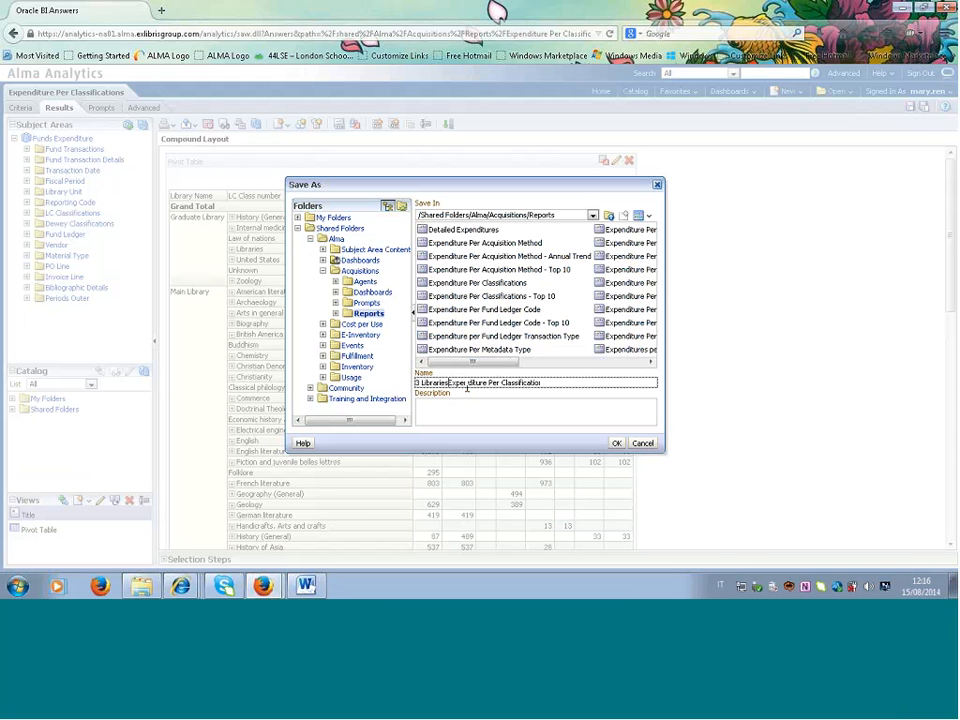
text( -)
click(580, 382)
key(BackSpace)
text(LC )
text( area)
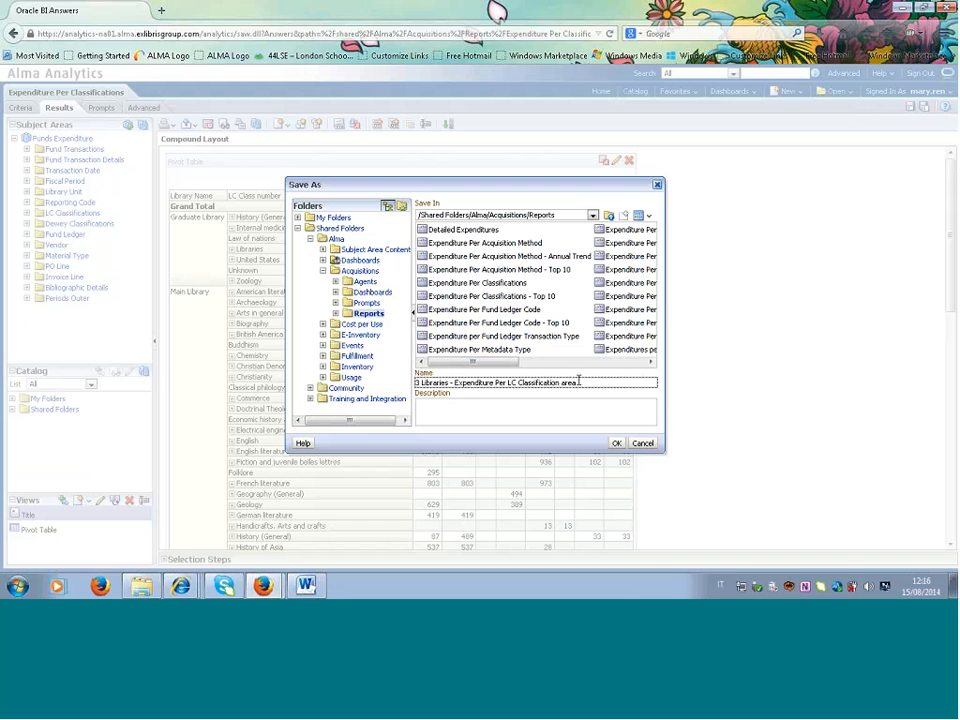
- Save the renamed report copy in the MR folder under Training and Integration, Reports
click(310, 398)
drag(405, 353, 405, 408)
click(323, 410)
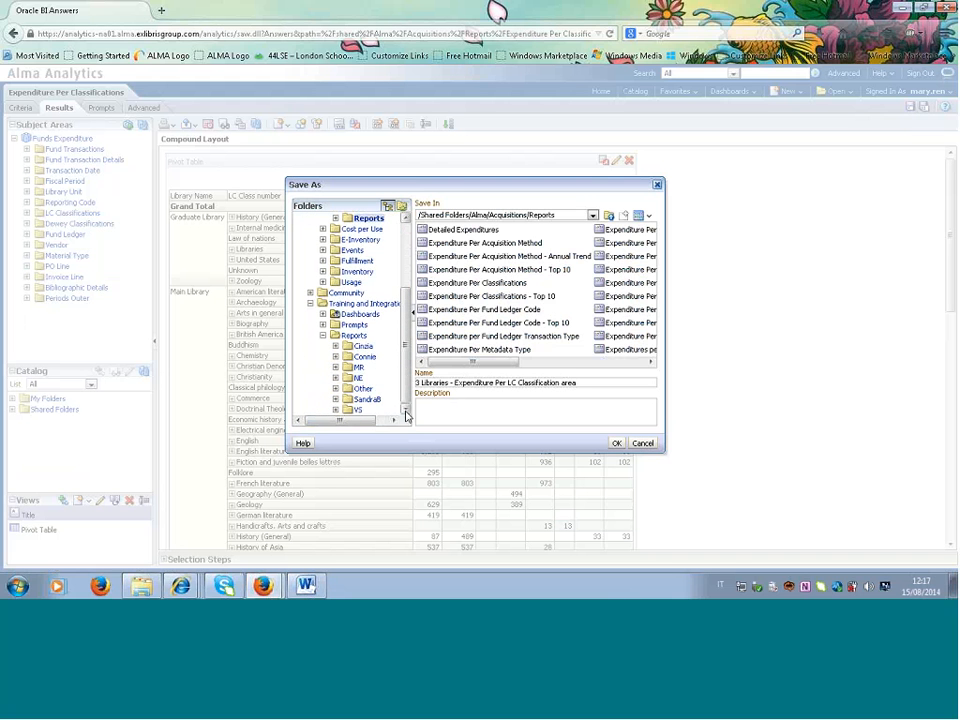
click(358, 368)
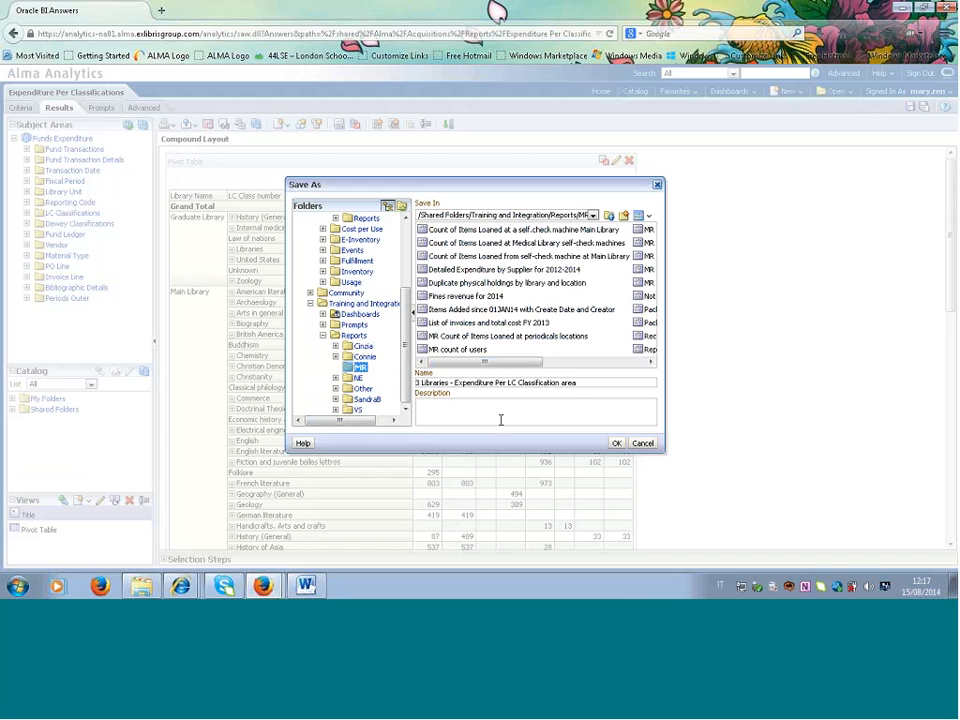
click(617, 444)
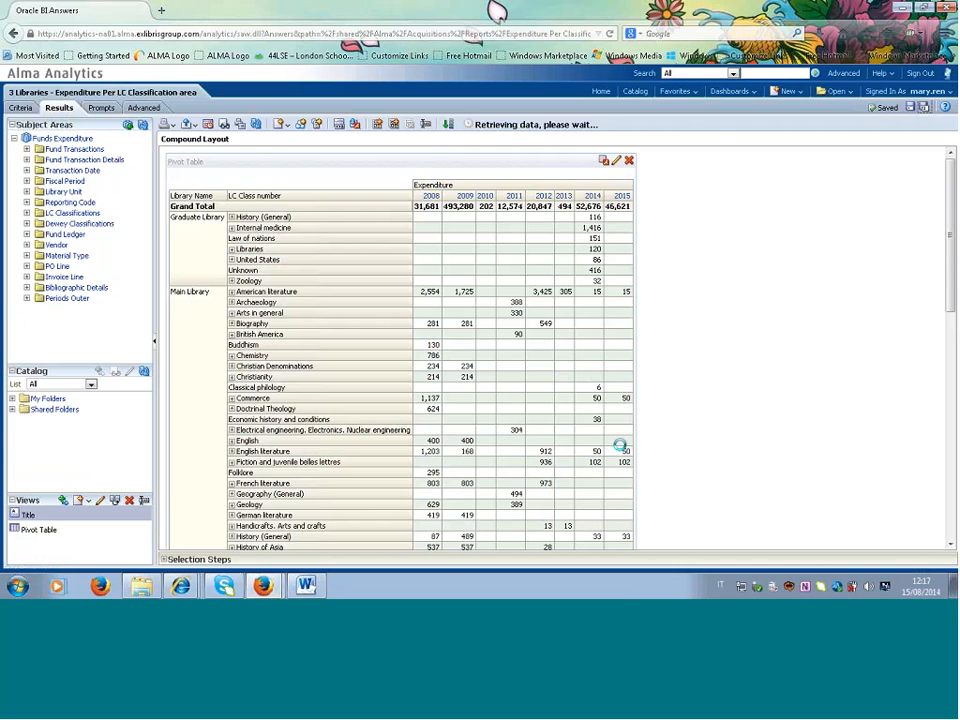
- Switch to the Word document Running and Modifying Acquisitions Analyses to check the exercise list
click(307, 587)
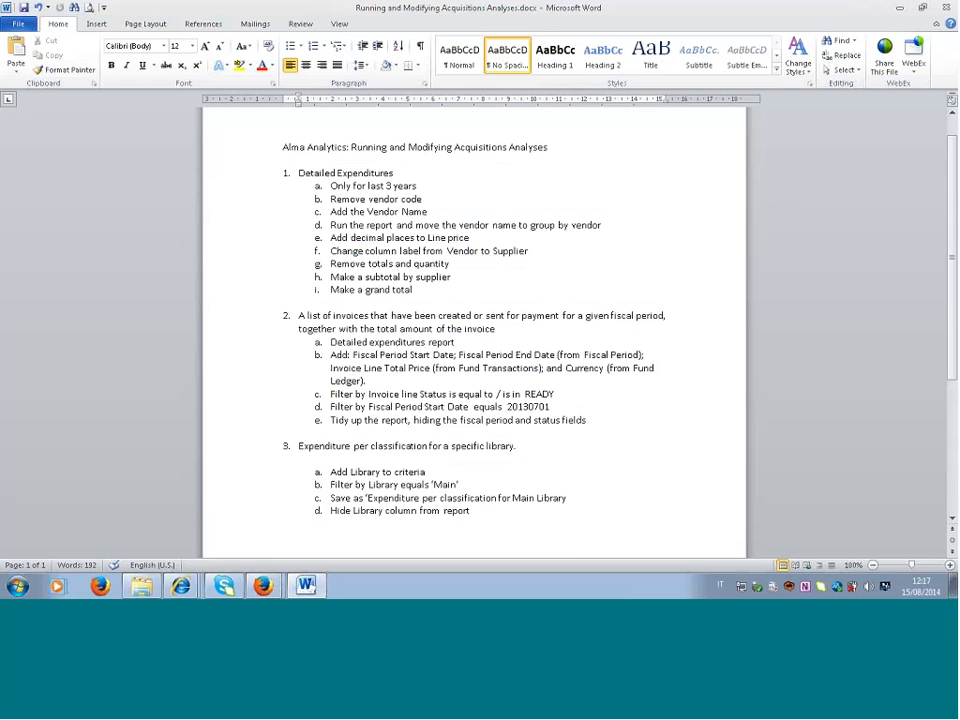